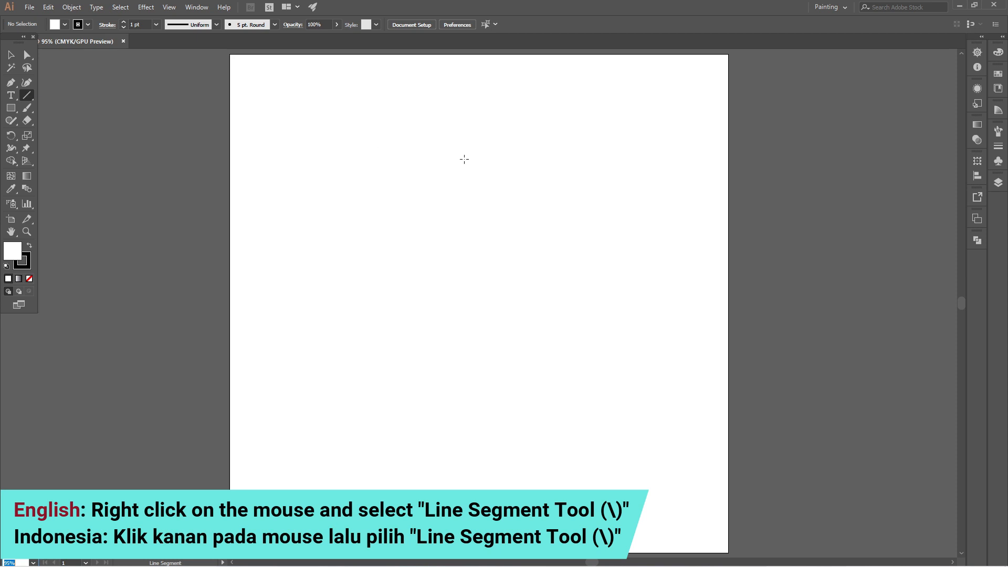
# Draw a vertical line about 657 px long and center it horizontally and vertically on the artboard.
pyautogui.moveTo(468, 135); pyautogui.dragTo(470, 462)
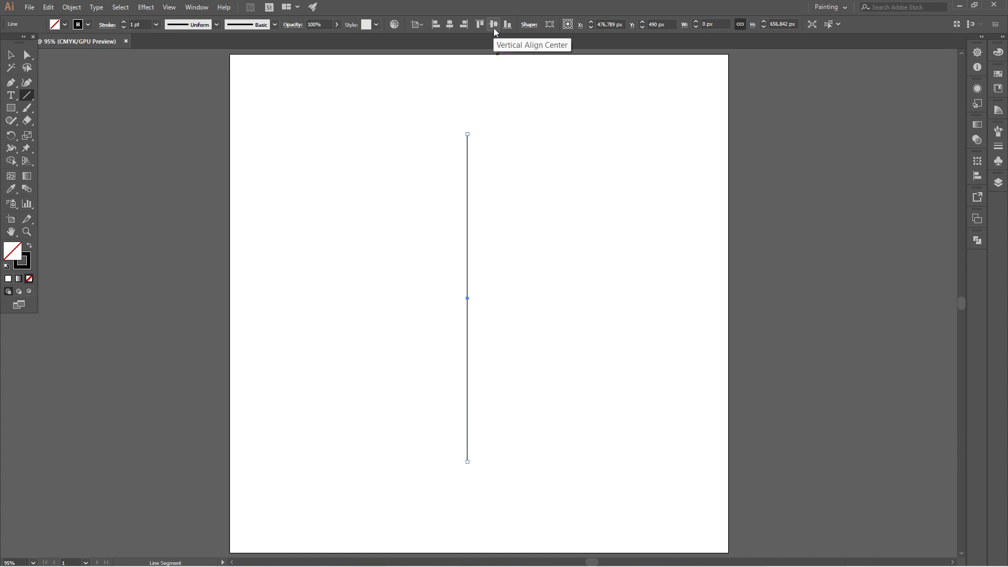
pyautogui.click(480, 28)
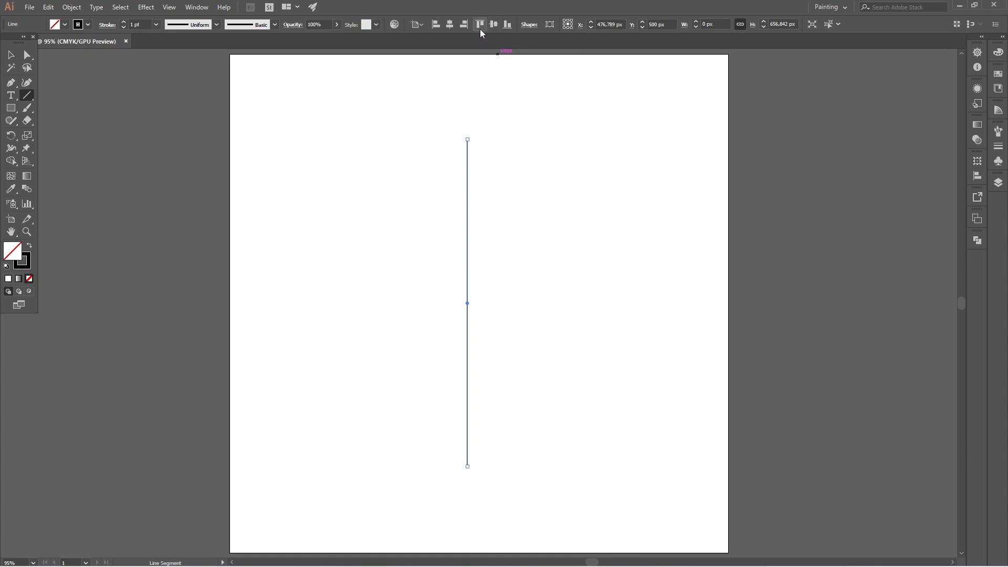
pyautogui.click(453, 26)
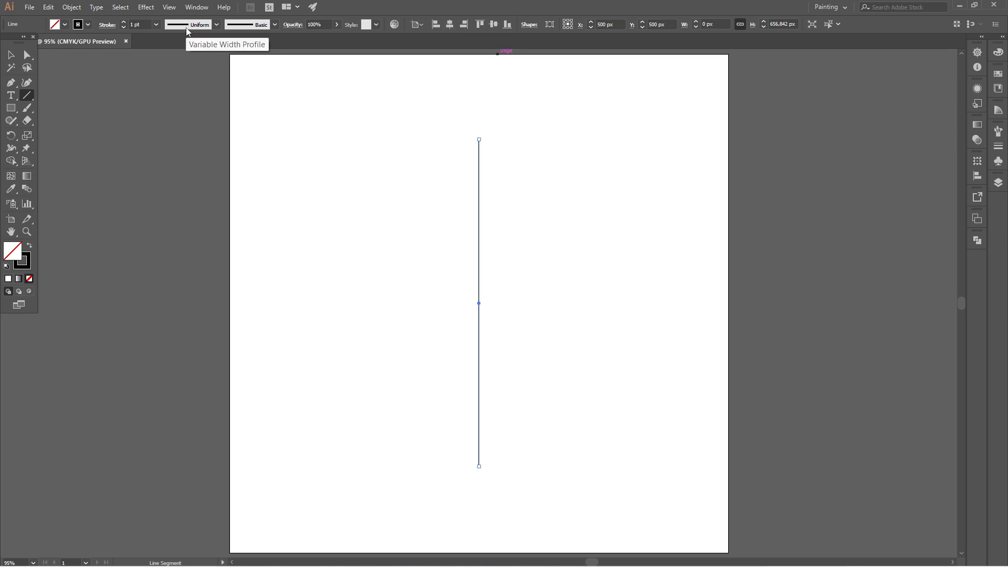
# Set the vertical line's stroke weight to 0.5 pt and paste a copy of the line in front of it.
pyautogui.click(156, 25)
pyautogui.click(160, 50)
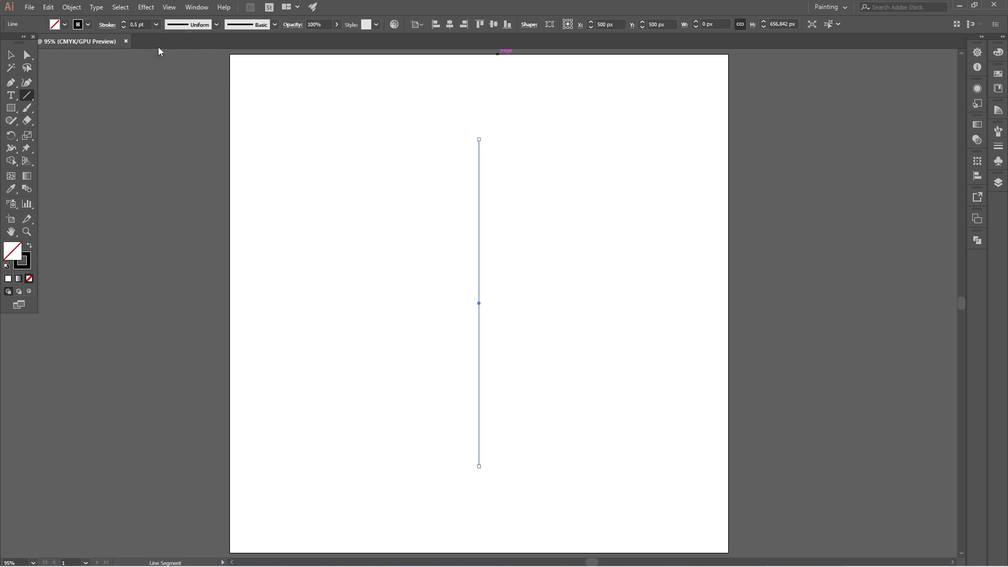
pyautogui.click(48, 7)
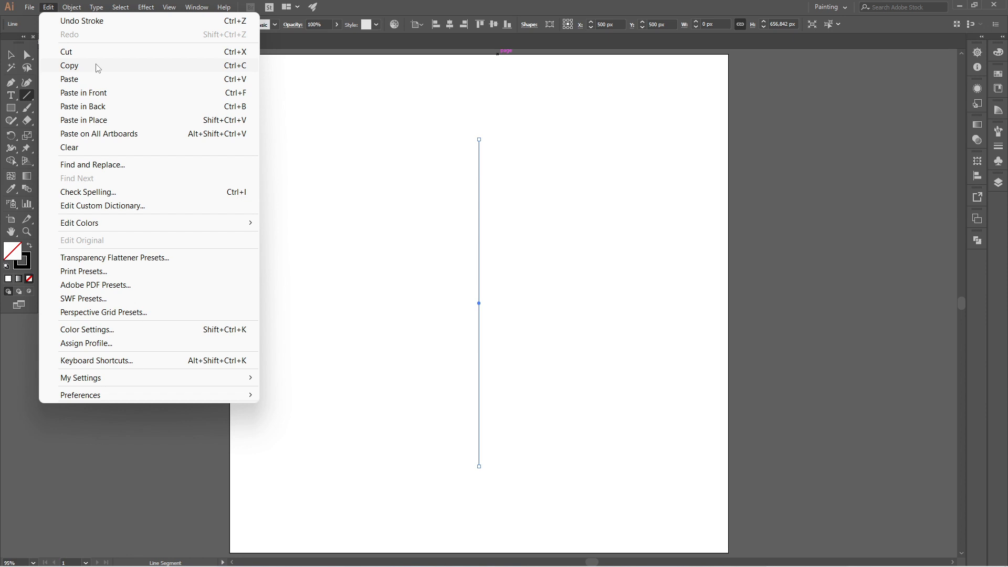
pyautogui.click(96, 67)
pyautogui.click(49, 8)
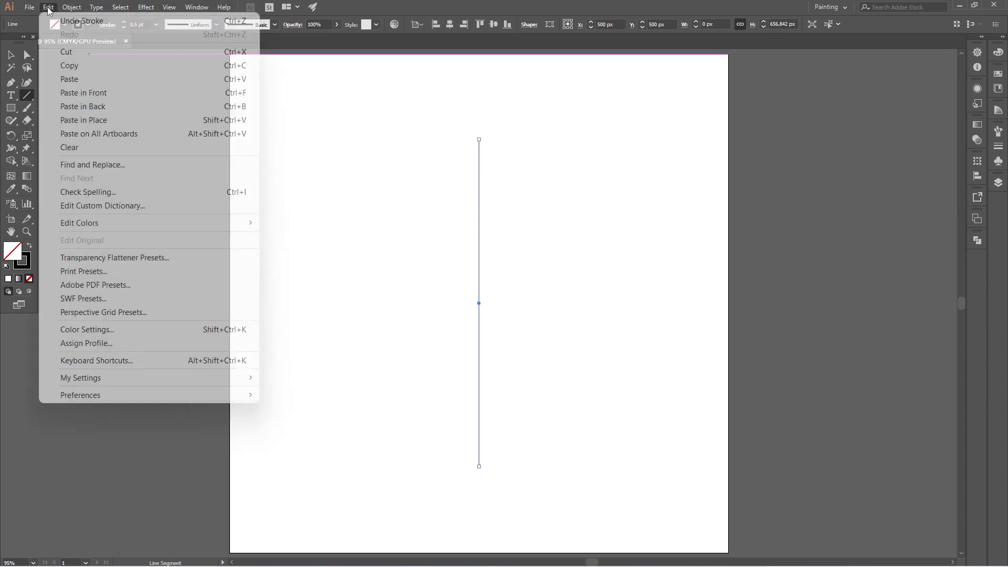
pyautogui.click(135, 93)
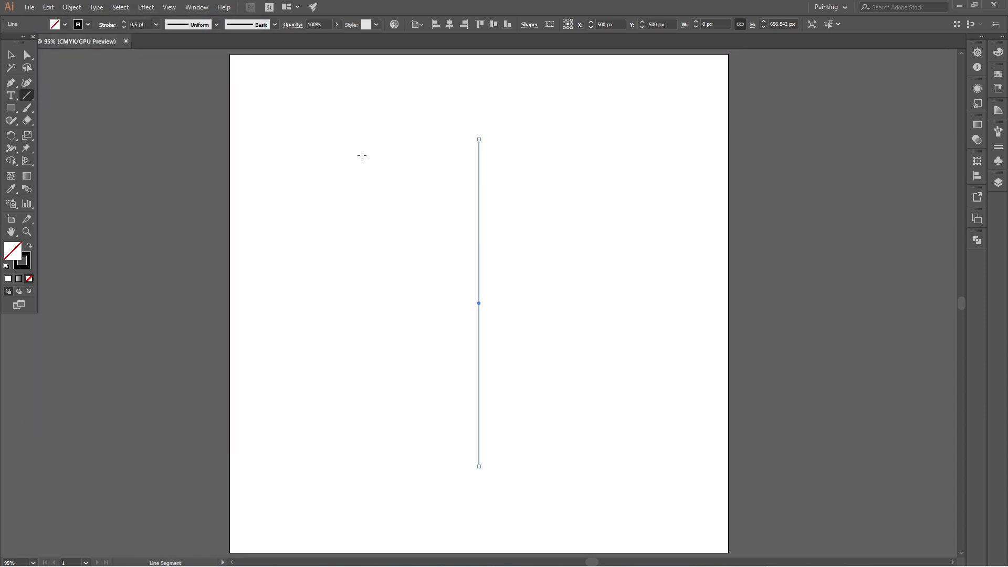
# Try moving the two overlapping lines to X 510 px, and undo the move.
pyautogui.click(10, 53)
pyautogui.moveTo(311, 137); pyautogui.dragTo(538, 223)
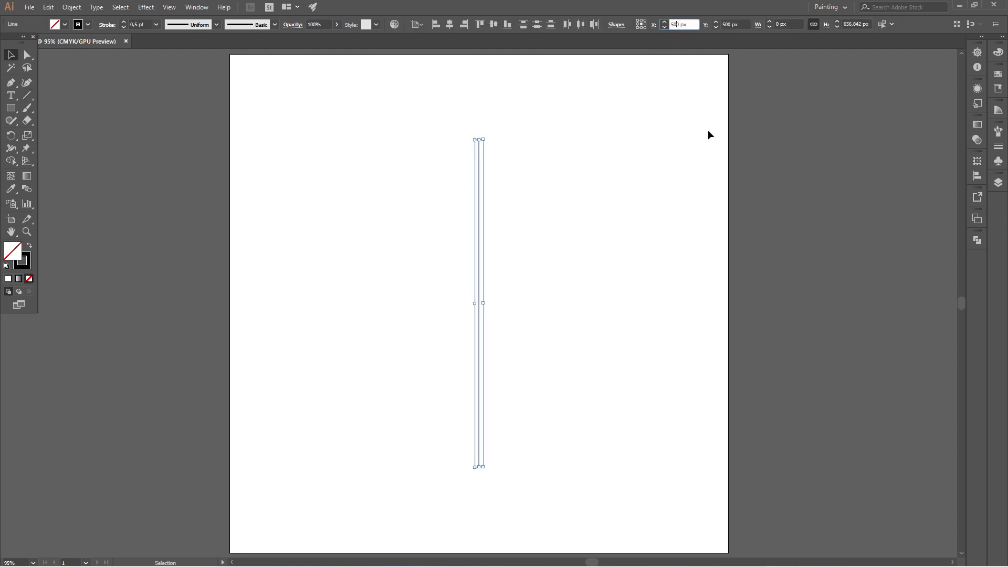
pyautogui.press('BackSpace')
pyautogui.write('1')
pyautogui.press('Return')
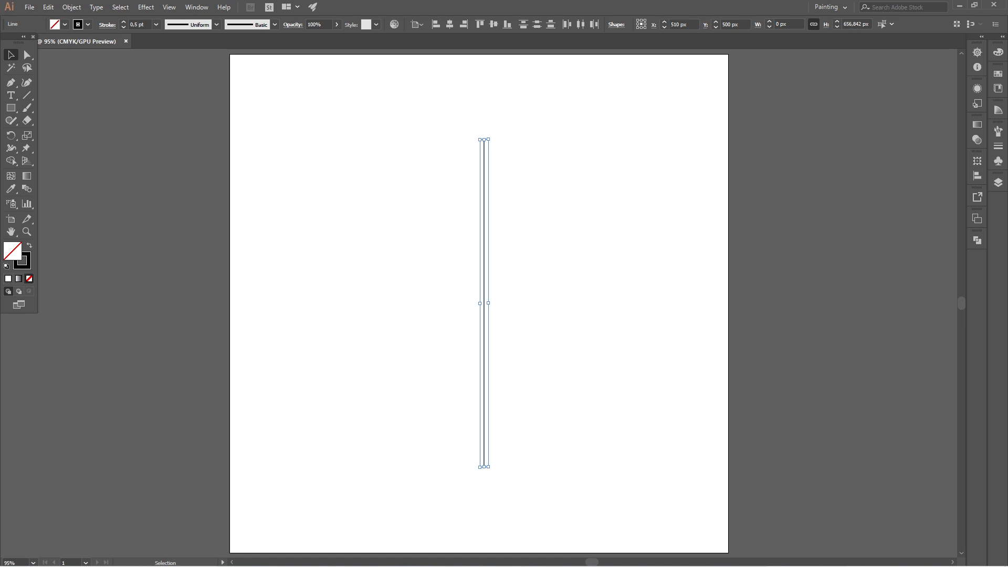
pyautogui.hotkey('ctrl', 'z')
# Paste a copy of the overlapping lines in front and place the copy at X 510 px.
pyautogui.click(576, 299)
pyautogui.moveTo(466, 245); pyautogui.dragTo(556, 262)
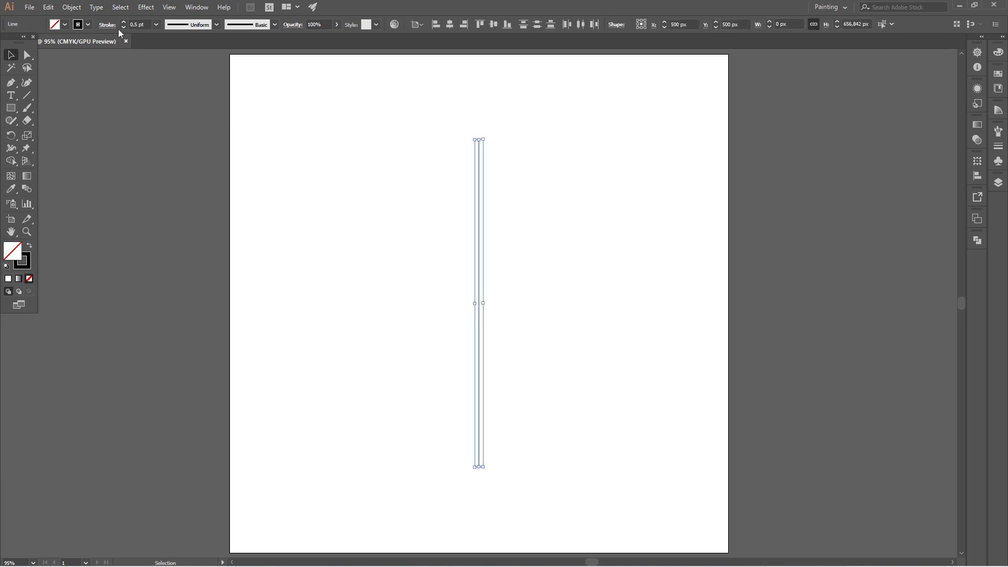
pyautogui.click(49, 7)
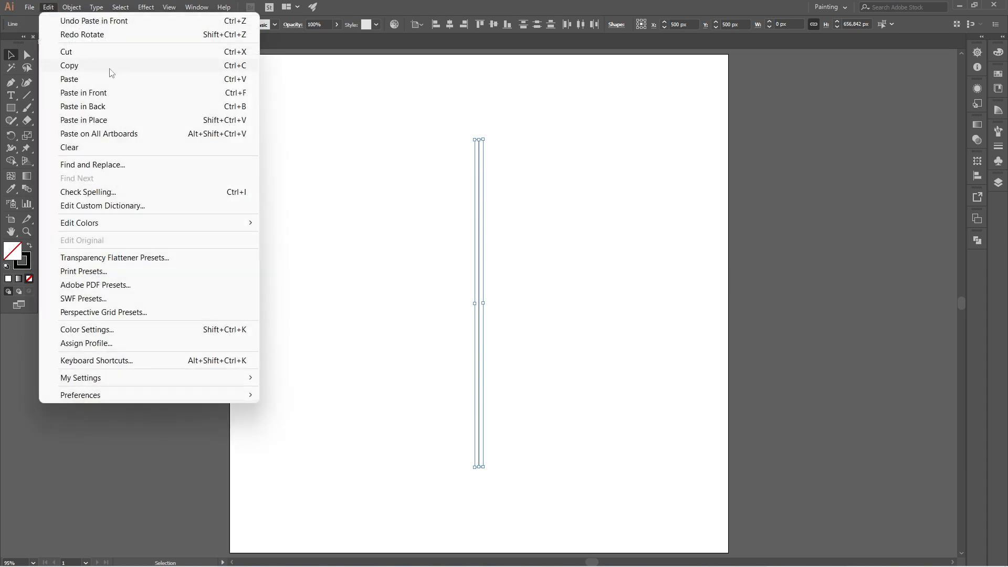
pyautogui.click(106, 66)
pyautogui.click(47, 8)
pyautogui.click(125, 92)
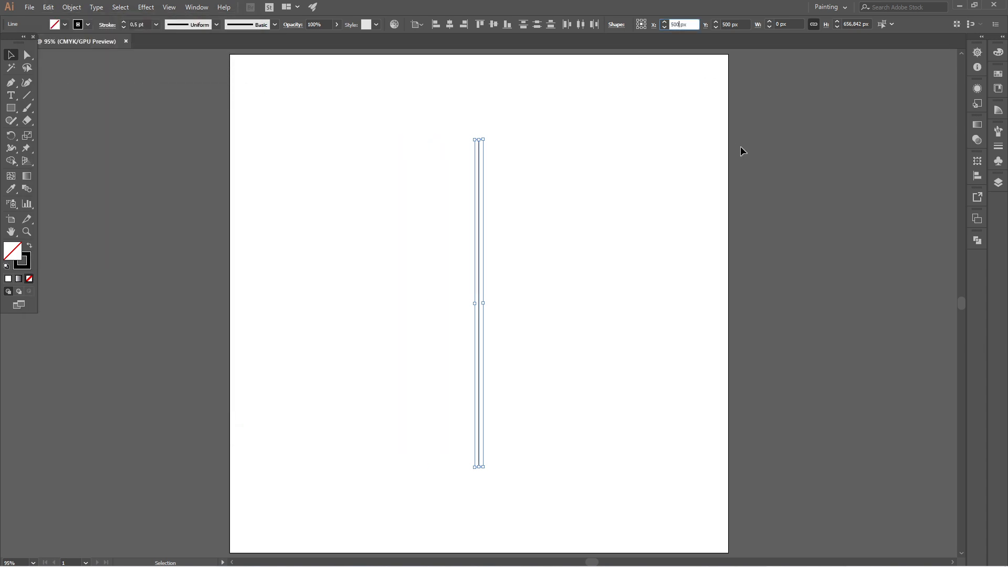
pyautogui.press('BackSpace')
pyautogui.press('BackSpace')
pyautogui.write('10')
pyautogui.press('Return')
pyautogui.click(561, 281)
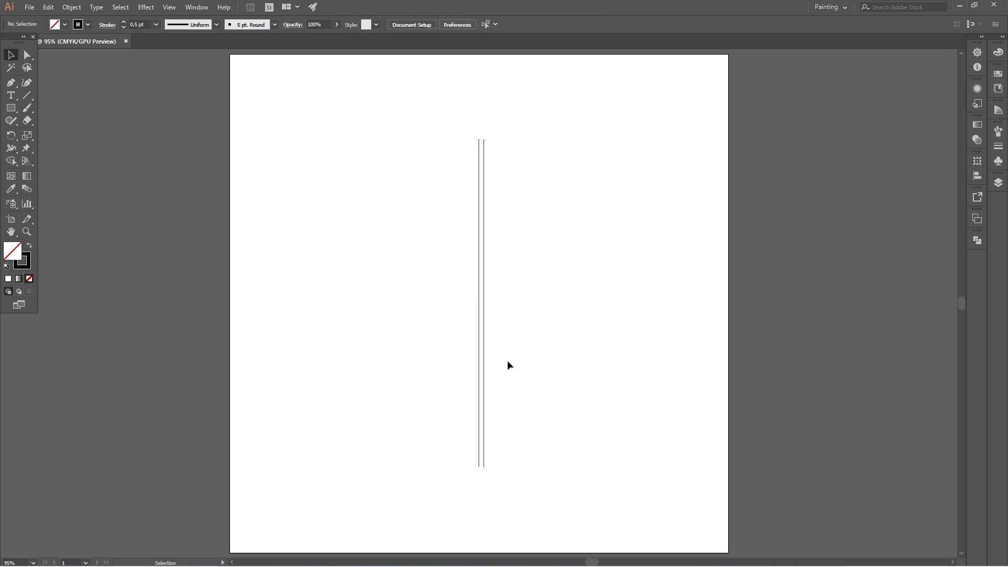
# Duplicate the line at X 500 px by 10 px toward the right and repeat the duplication until the row is 170 px wide.
pyautogui.click(479, 350)
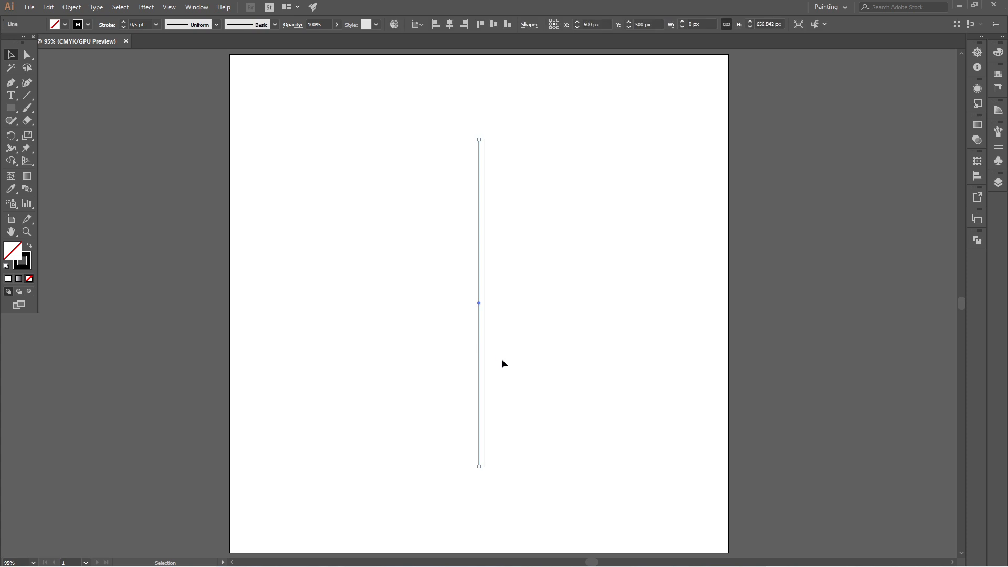
pyautogui.moveTo(479, 359); pyautogui.dragTo(485, 360)
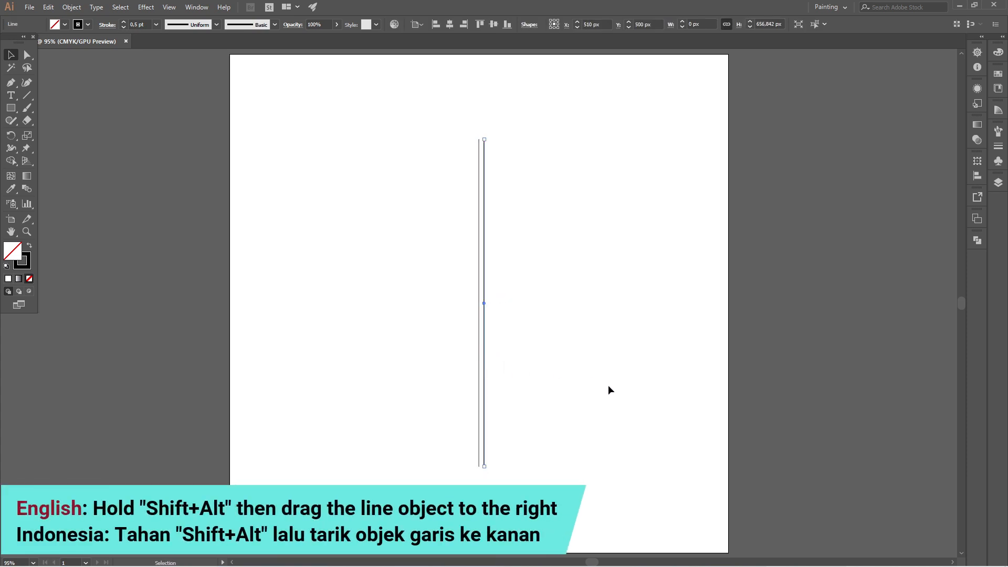
pyautogui.hotkey('ctrl', 'd')
pyautogui.hotkey('ctrl', 'd')
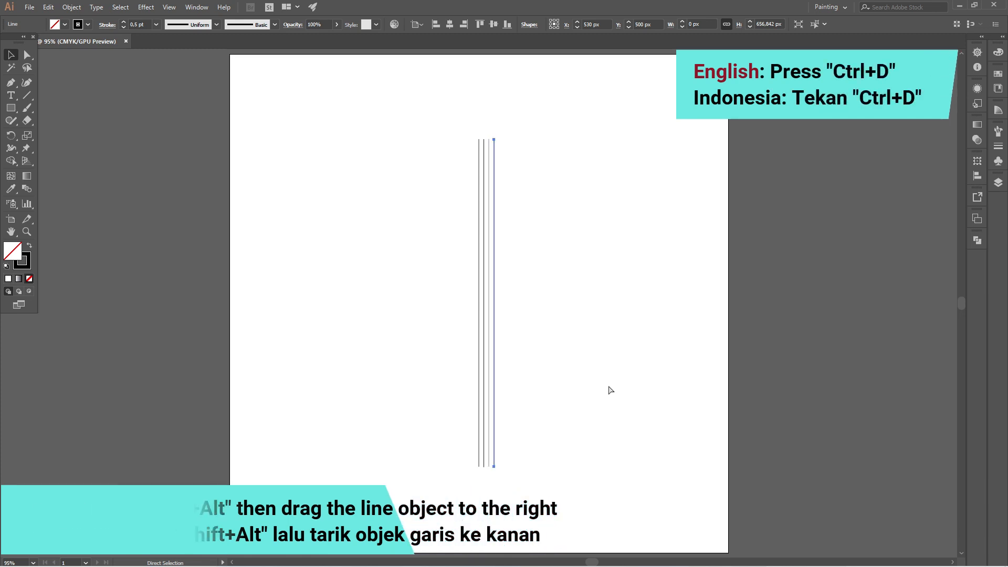
pyautogui.hotkey('ctrl', 'd')
pyautogui.hotkey('ctrl', 'd')
pyautogui.hotkey('ctrl', 'd')
pyautogui.hotkey('ctrl', 'd')
pyautogui.hotkey('ctrl', 'd')
pyautogui.hotkey('ctrl', 'd')
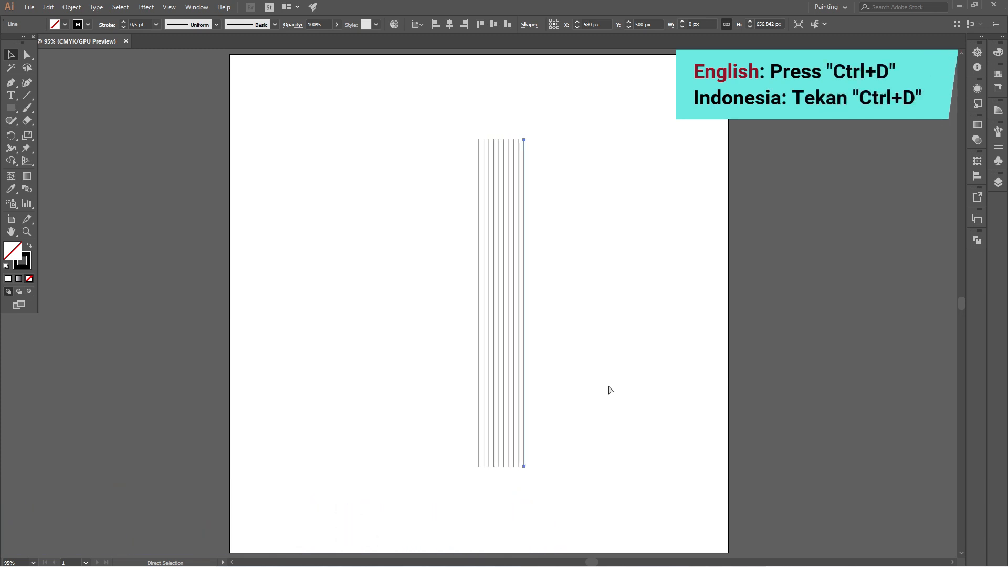
pyautogui.hotkey('ctrl', 'd')
pyautogui.hotkey('ctrl', 'd')
pyautogui.hotkey('ctrl', 'd')
pyautogui.hotkey('ctrl', 'd')
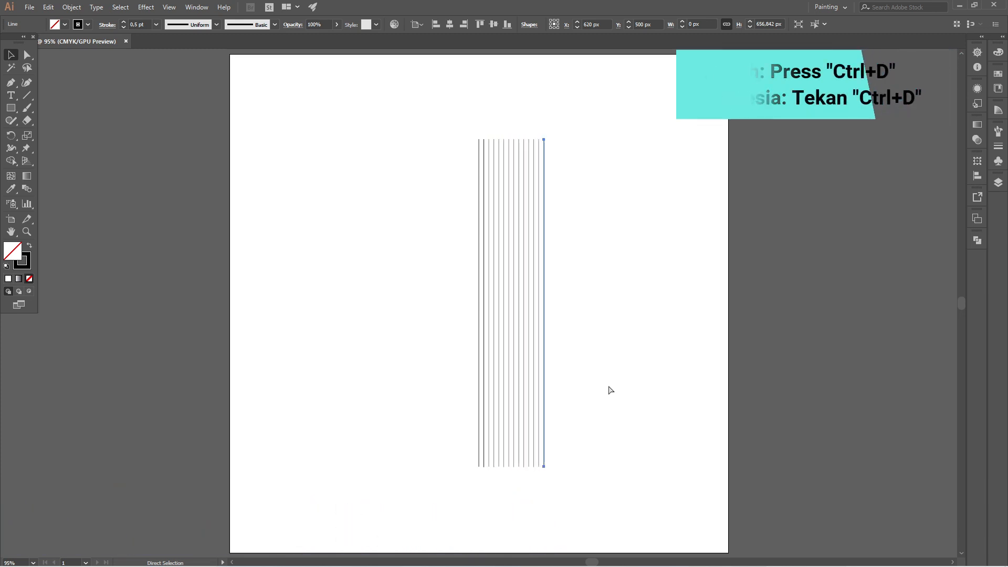
pyautogui.hotkey('ctrl', 'd')
pyautogui.hotkey('ctrl', 'd')
pyautogui.hotkey('ctrl', 'd')
pyautogui.hotkey('ctrl', 'd')
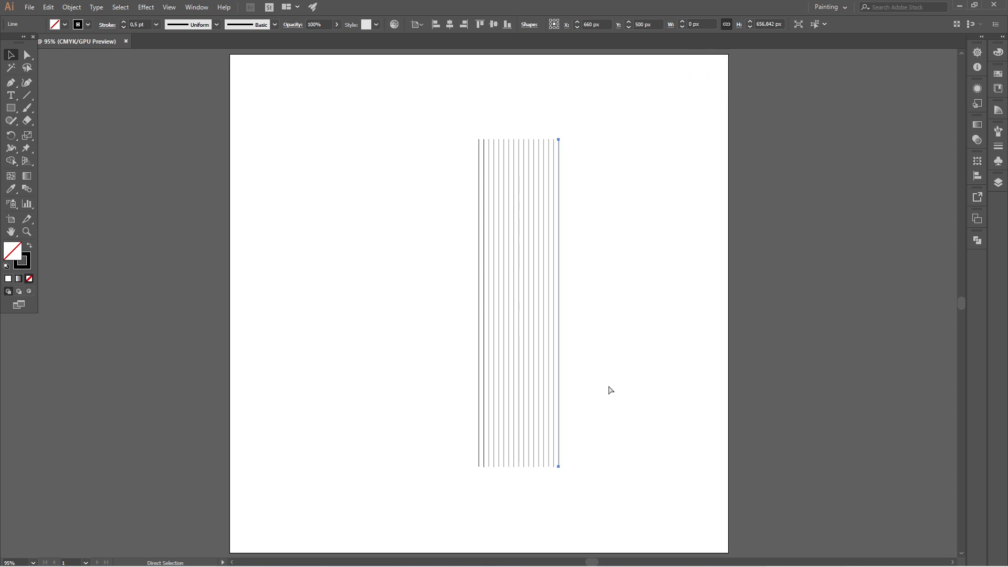
pyautogui.click(610, 386)
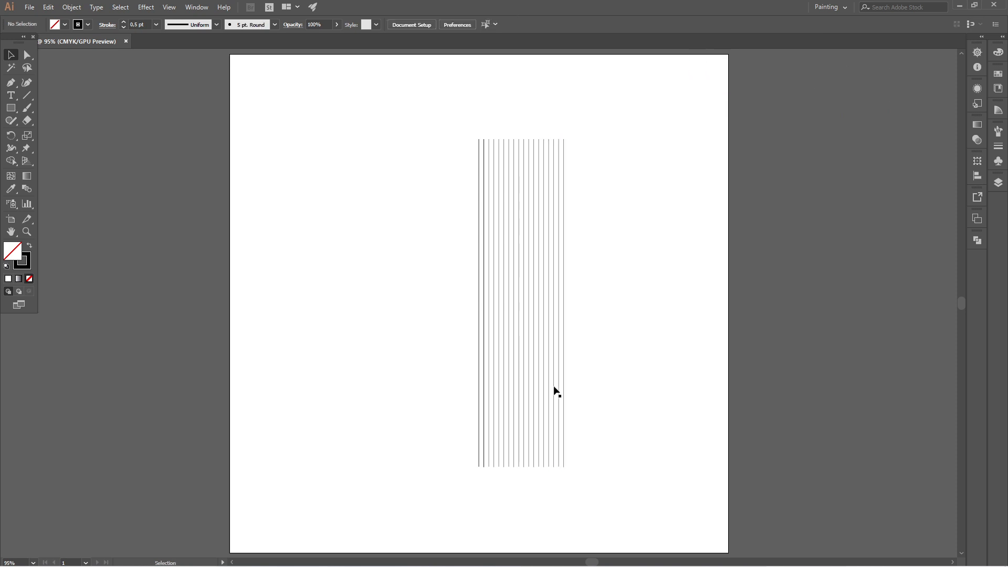
# Group all the vertical lines and center the group horizontally on the artboard.
pyautogui.click(484, 376)
pyautogui.click(681, 439)
pyautogui.moveTo(457, 122); pyautogui.dragTo(612, 153)
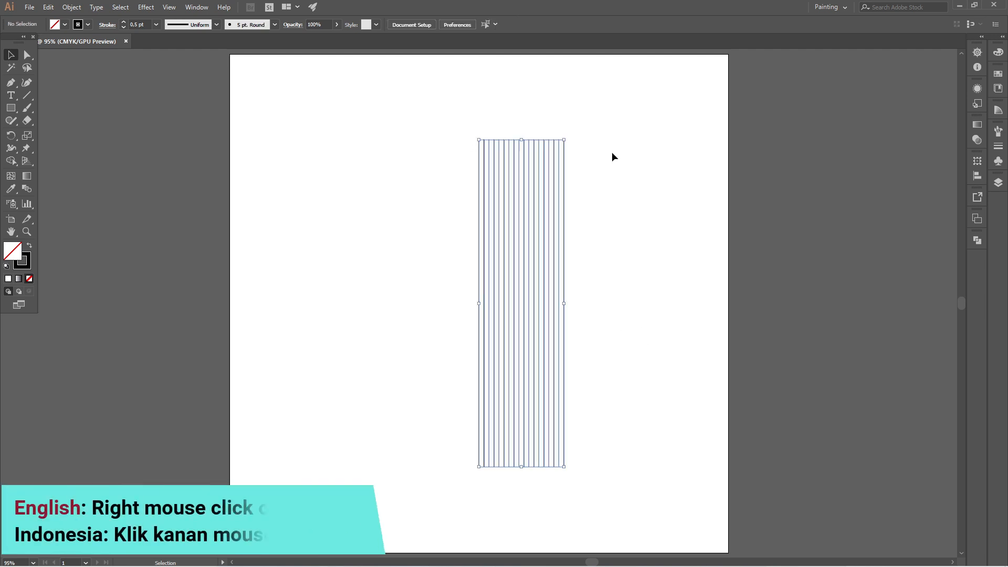
pyautogui.rightClick(565, 186)
pyautogui.click(591, 258)
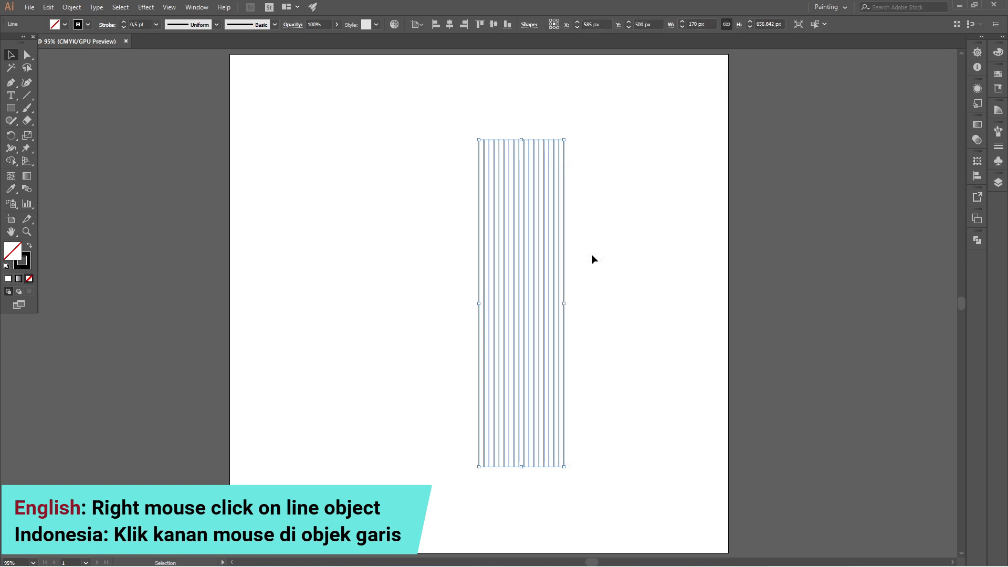
pyautogui.click(449, 25)
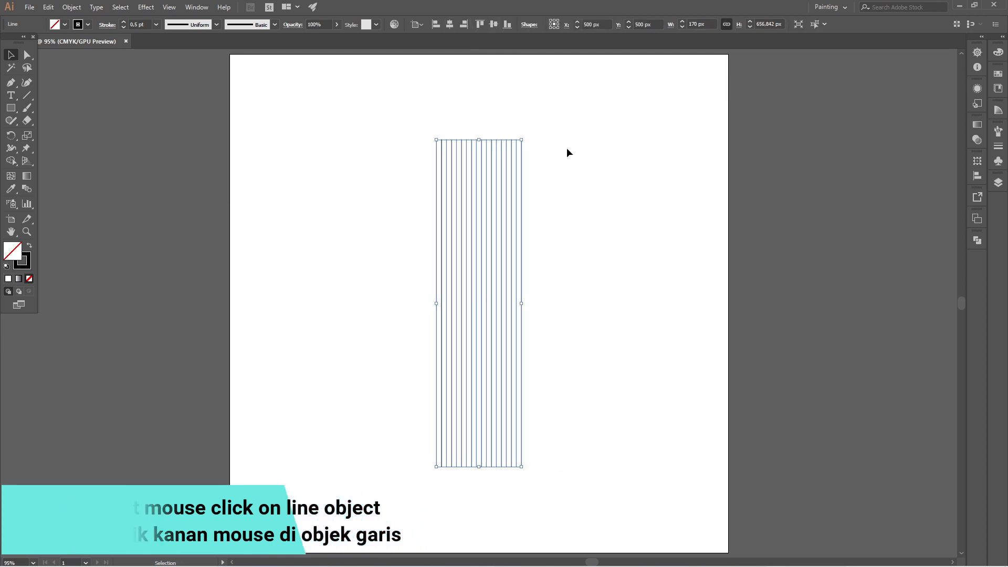
# Create a copy of the vertical line group rotated by 90°.
pyautogui.click(12, 136)
pyautogui.doubleClick(13, 136)
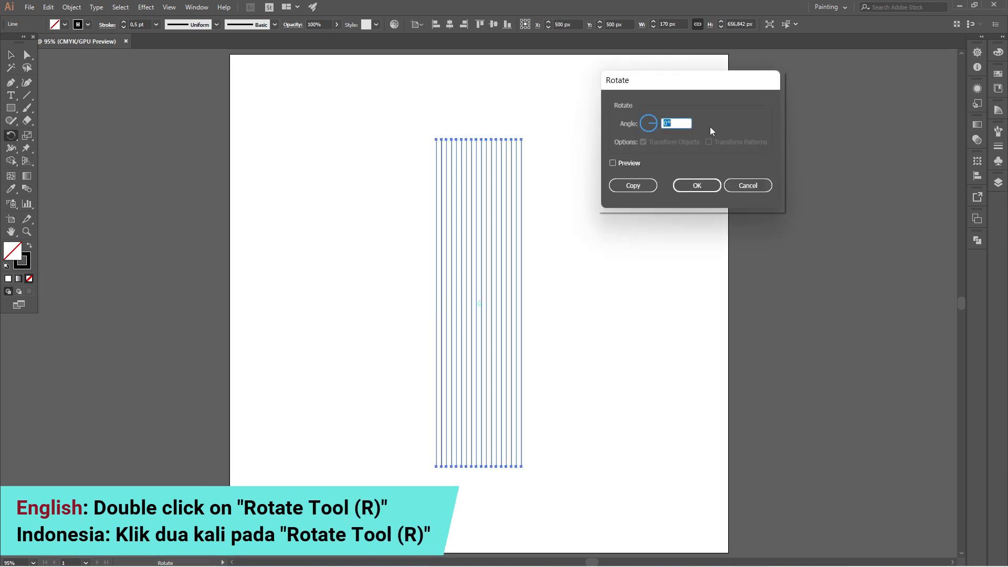
pyautogui.write('90')
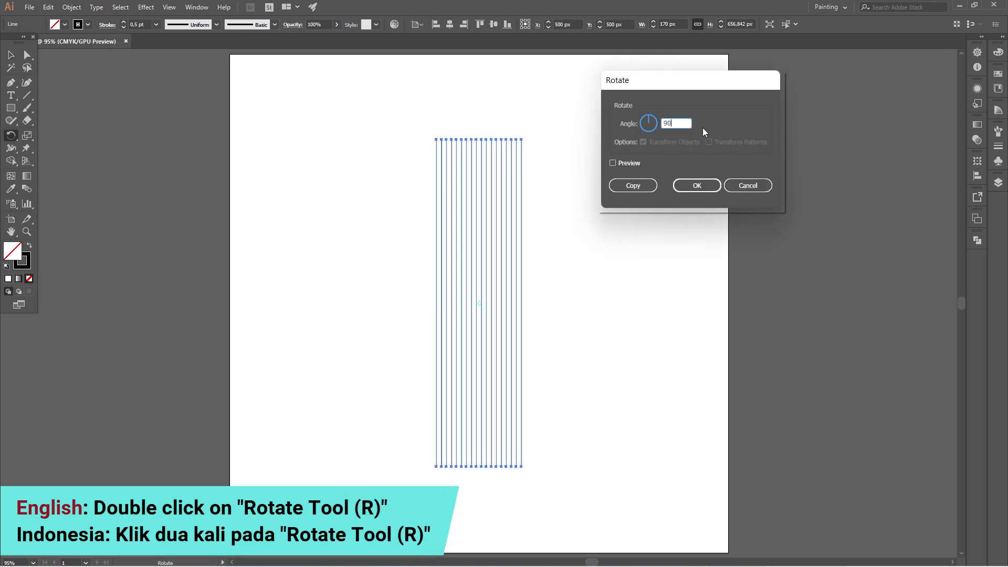
pyautogui.click(648, 191)
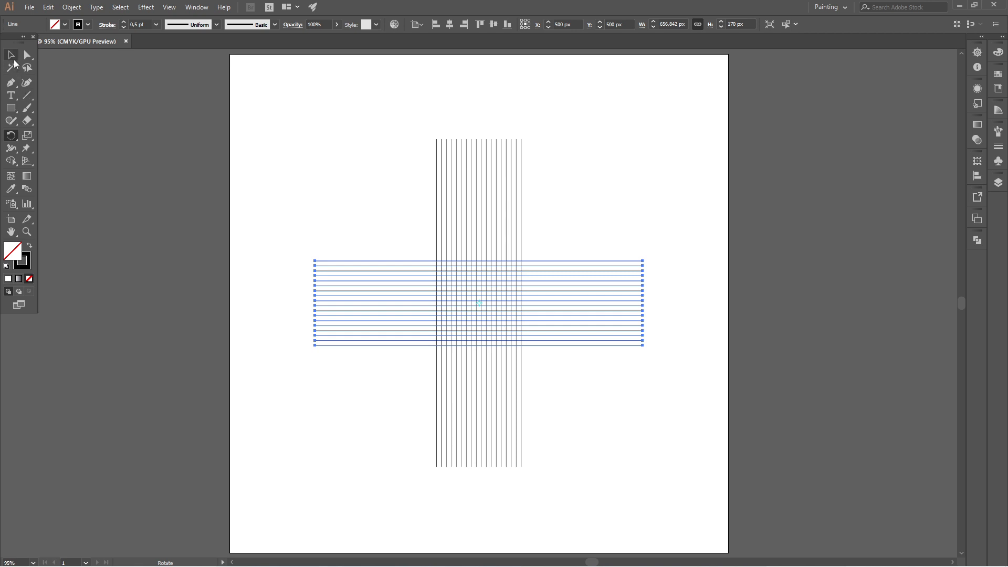
# Select the vertical line group again and create a diagonal copy of it rotated by 45°.
pyautogui.click(11, 56)
pyautogui.click(408, 124)
pyautogui.moveTo(567, 173); pyautogui.dragTo(570, 174)
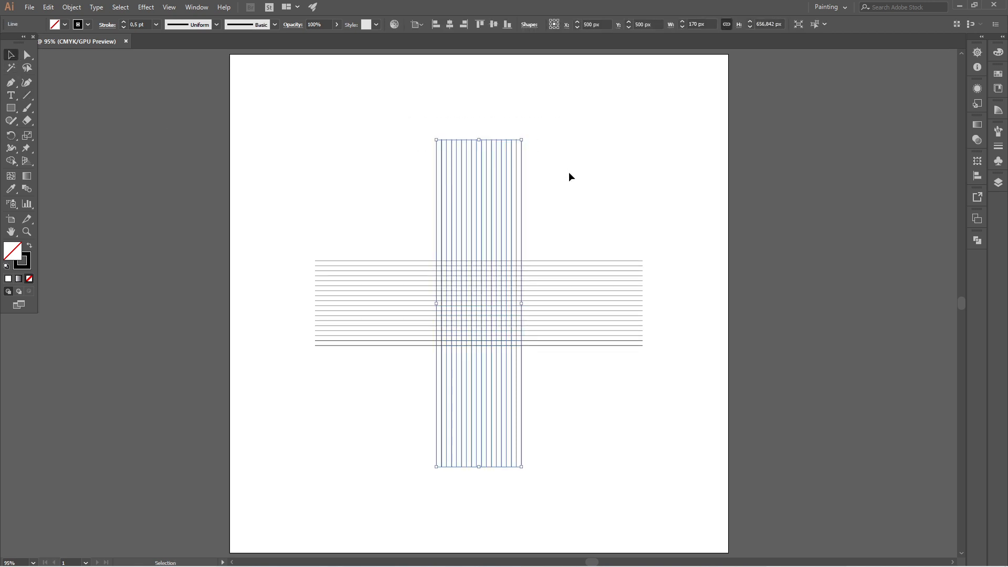
pyautogui.doubleClick(9, 140)
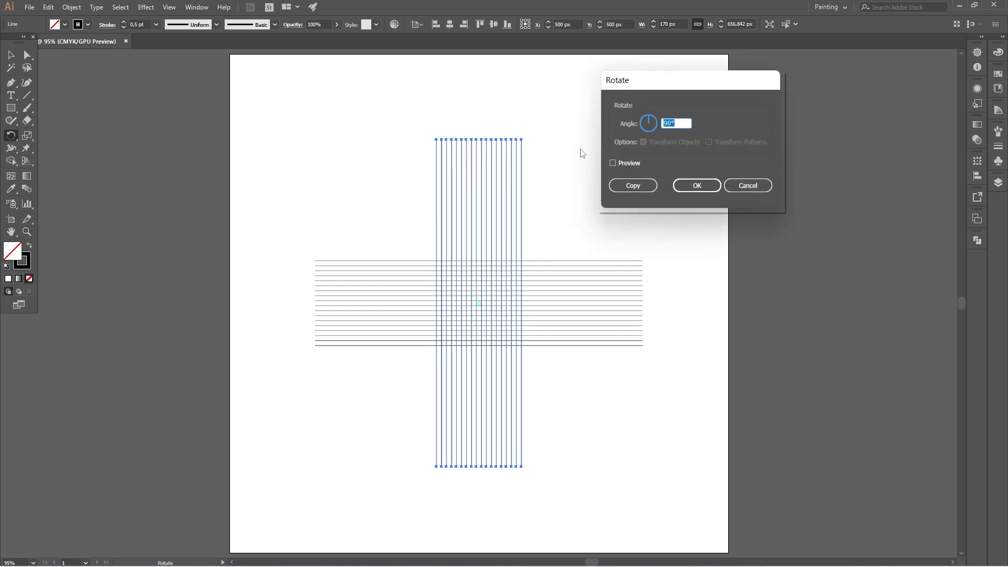
pyautogui.click(623, 188)
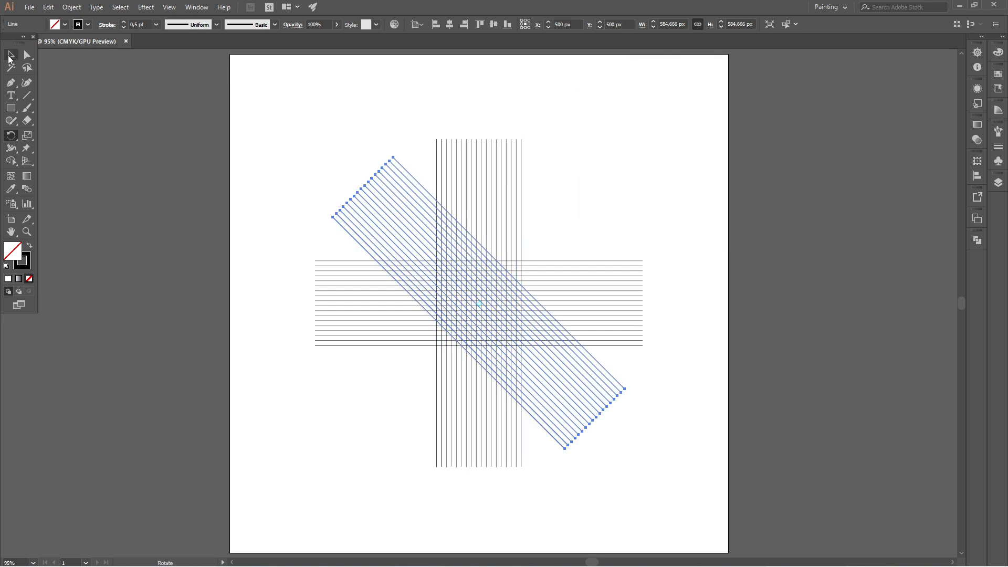
# Select all three line groups for the Shape Builder tool and swap the colors to a black fill with no stroke.
pyautogui.click(8, 57)
pyautogui.click(330, 150)
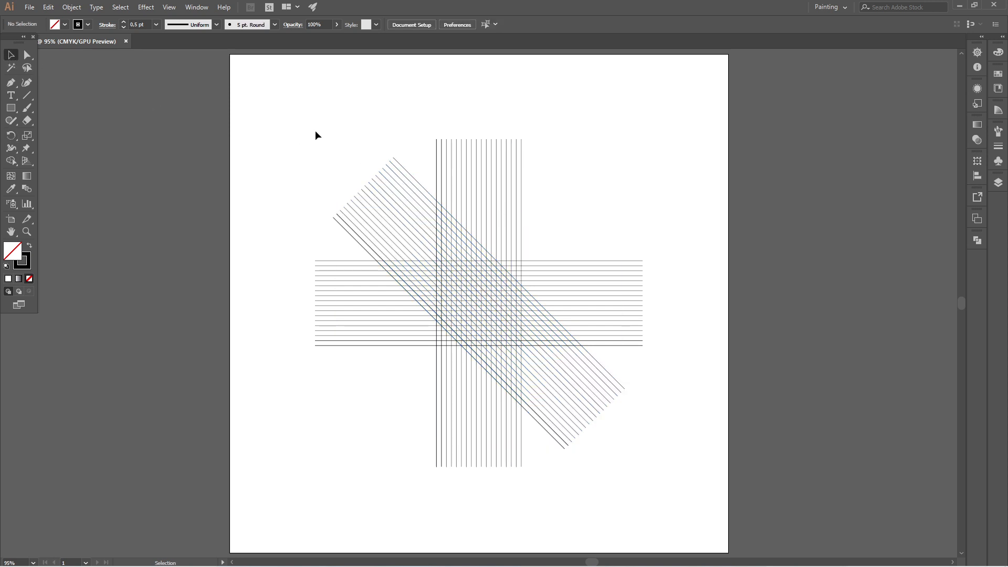
pyautogui.moveTo(315, 130); pyautogui.dragTo(648, 415)
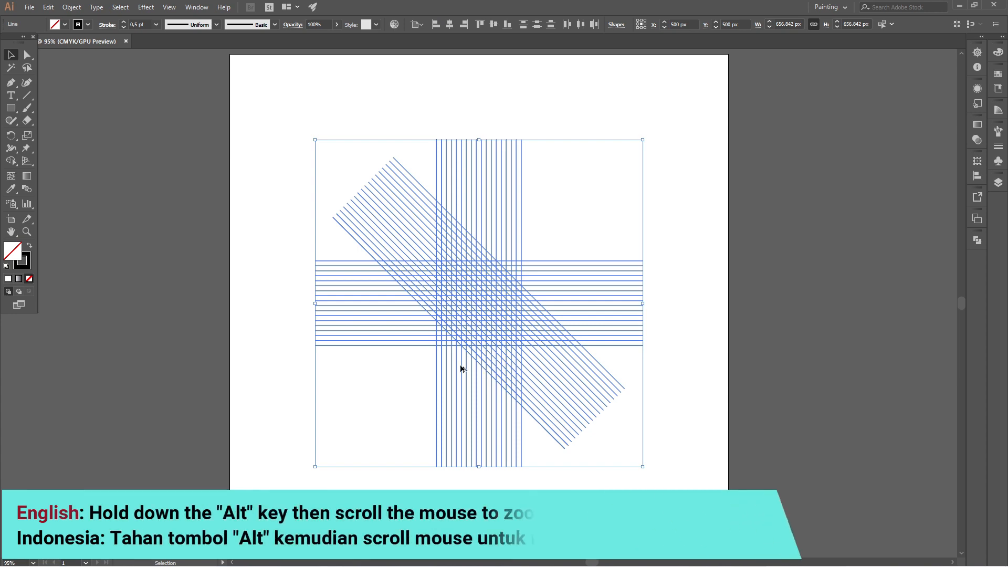
pyautogui.scroll(5, 457, 347)
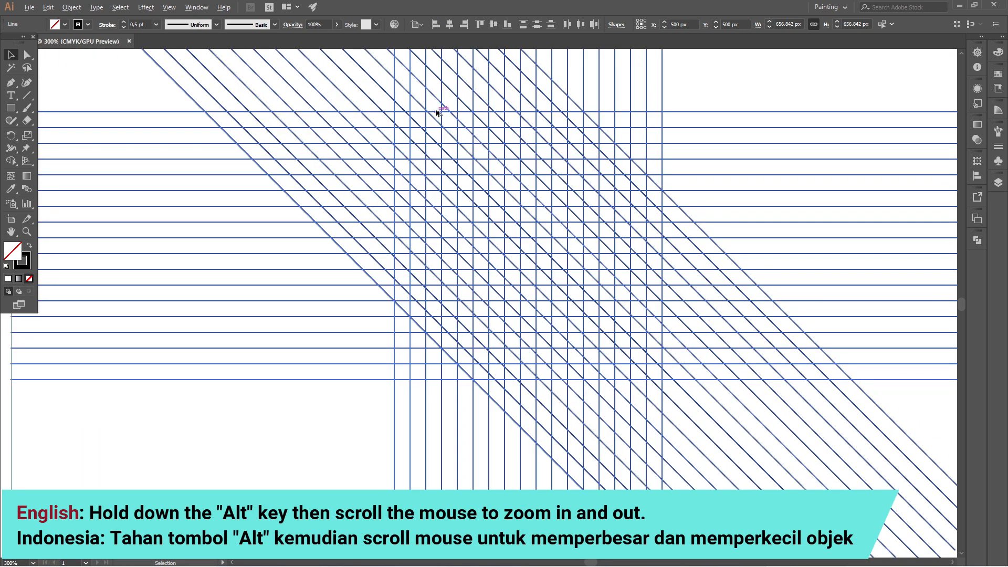
pyautogui.scroll(1, 436, 112)
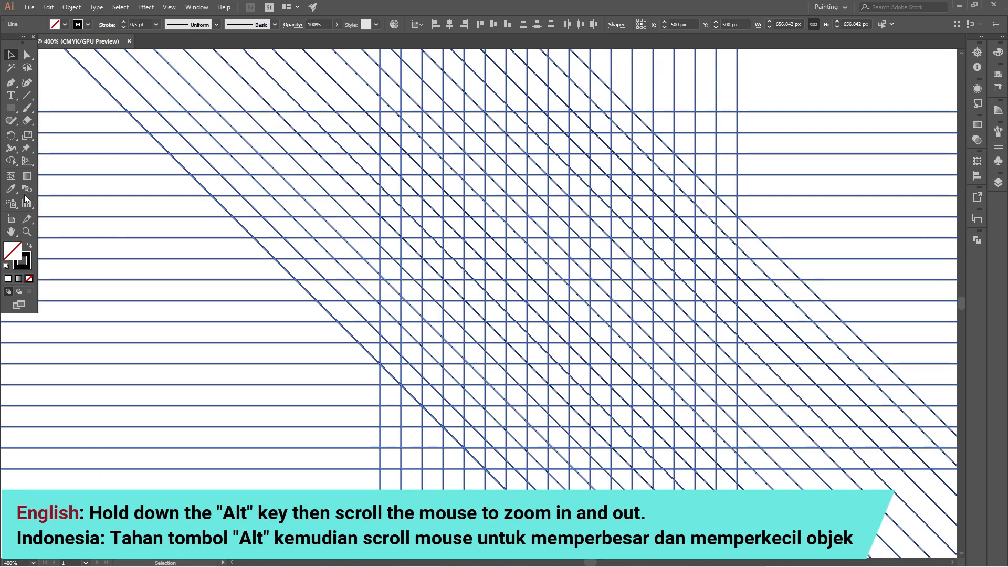
pyautogui.click(9, 161)
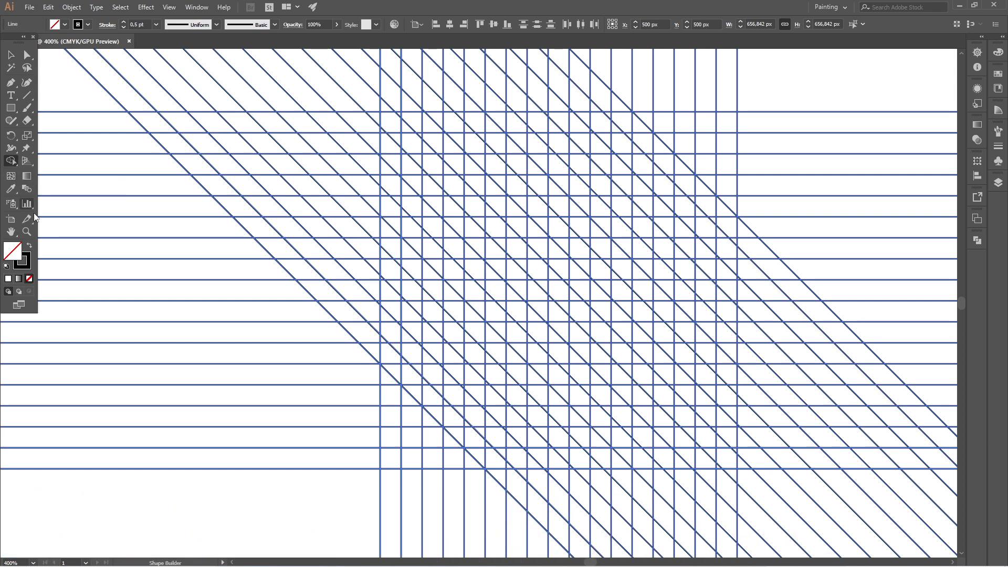
pyautogui.click(29, 245)
# Try merging a few grid cells near the left edge of the vertical lines, and undo the merge.
pyautogui.moveTo(401, 342); pyautogui.dragTo(368, 226)
pyautogui.hotkey('ctrl', 'z')
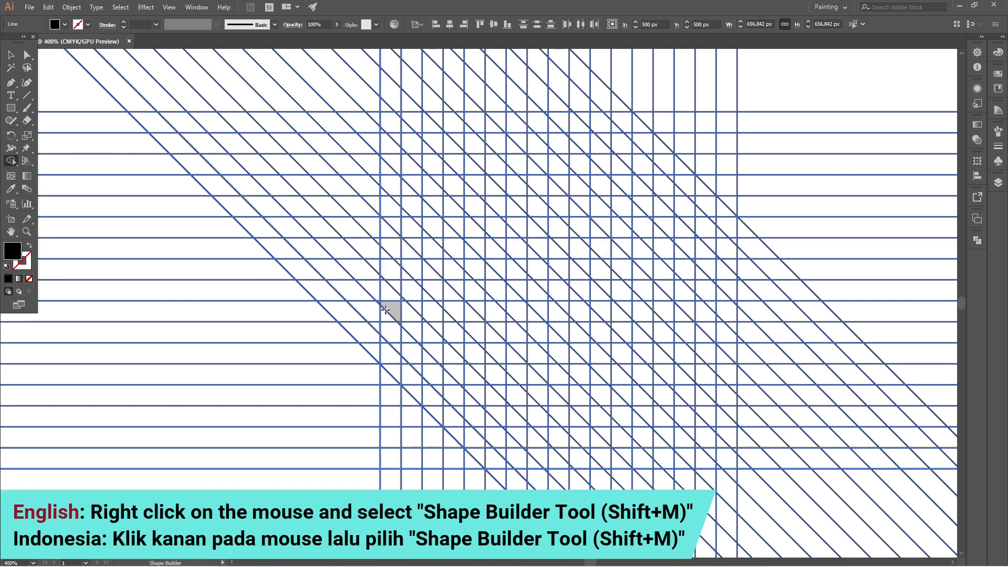
# Merge the cells of the leftmost grid column into a vertical black bar from the top horizontal line down to the lower diagonal.
pyautogui.moveTo(394, 346); pyautogui.dragTo(398, 118)
pyautogui.scroll(4, 398, 118)
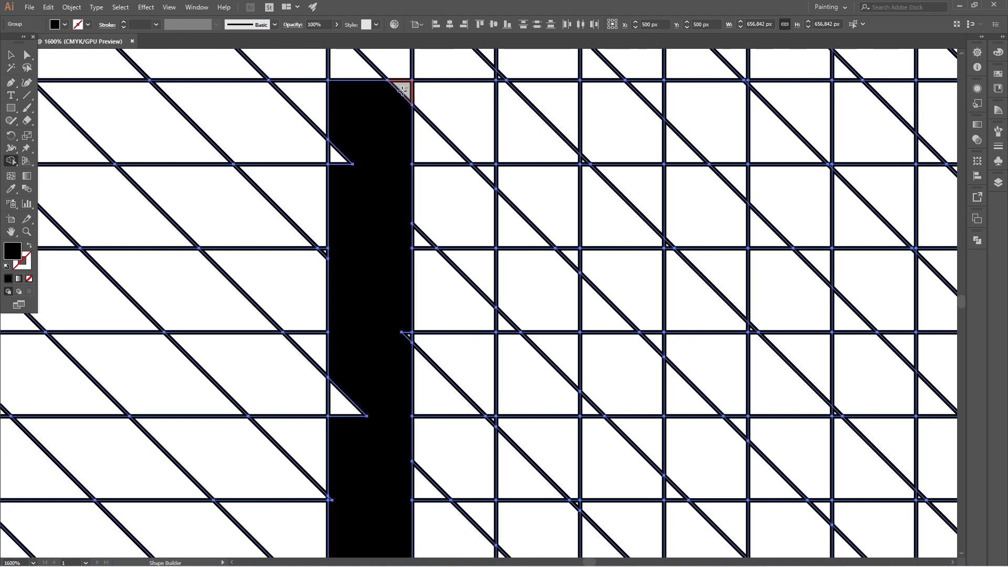
pyautogui.scroll(-4, 336, 173)
pyautogui.scroll(4, 347, 210)
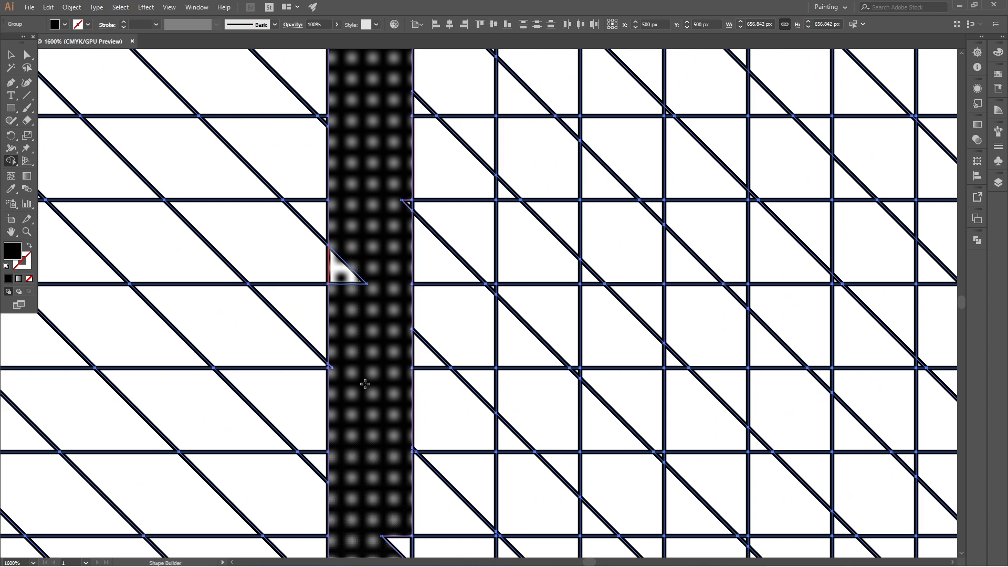
# Merge the leftover triangular slivers along both edges into the left vertical bar.
pyautogui.scroll(3, 346, 382)
pyautogui.scroll(-5, 315, 309)
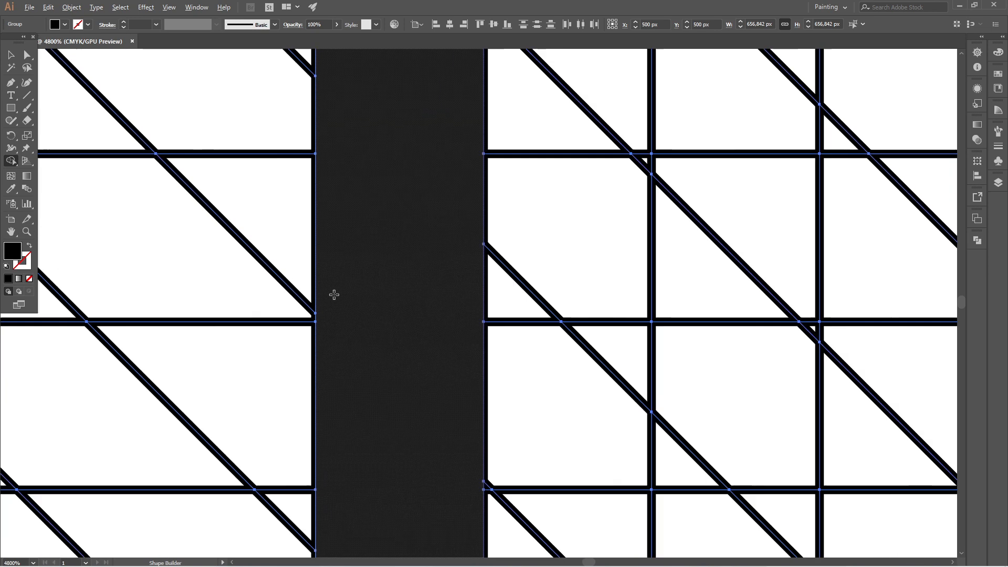
pyautogui.scroll(4, 338, 411)
pyautogui.scroll(-4, 334, 312)
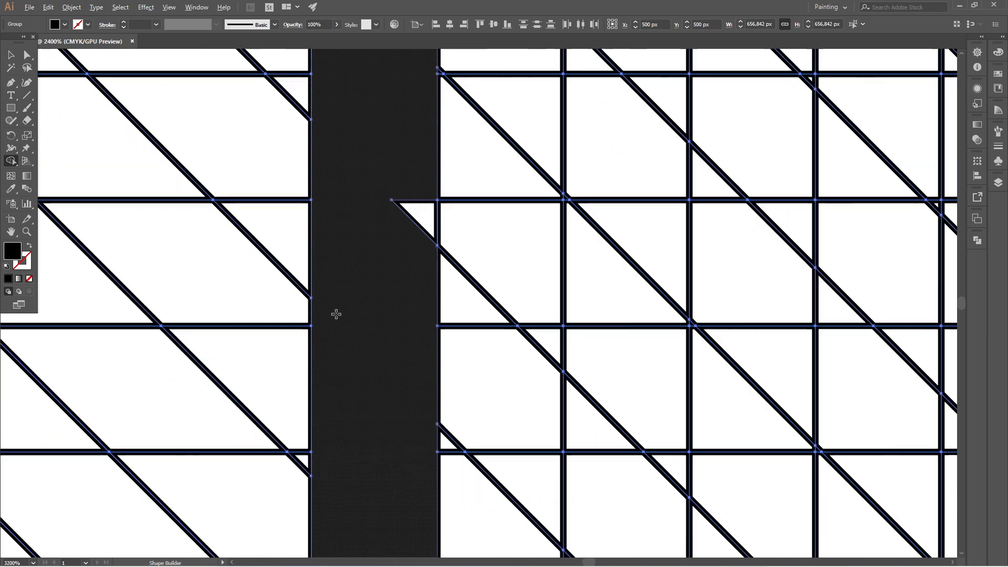
pyautogui.scroll(4, 373, 360)
pyautogui.scroll(-4, 392, 262)
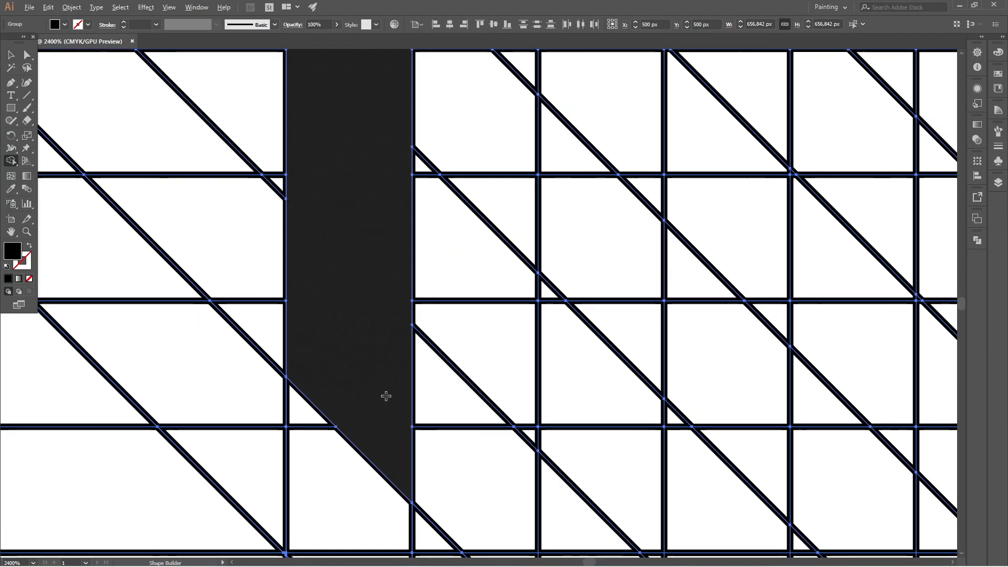
pyautogui.scroll(4, 346, 394)
pyautogui.click(360, 386)
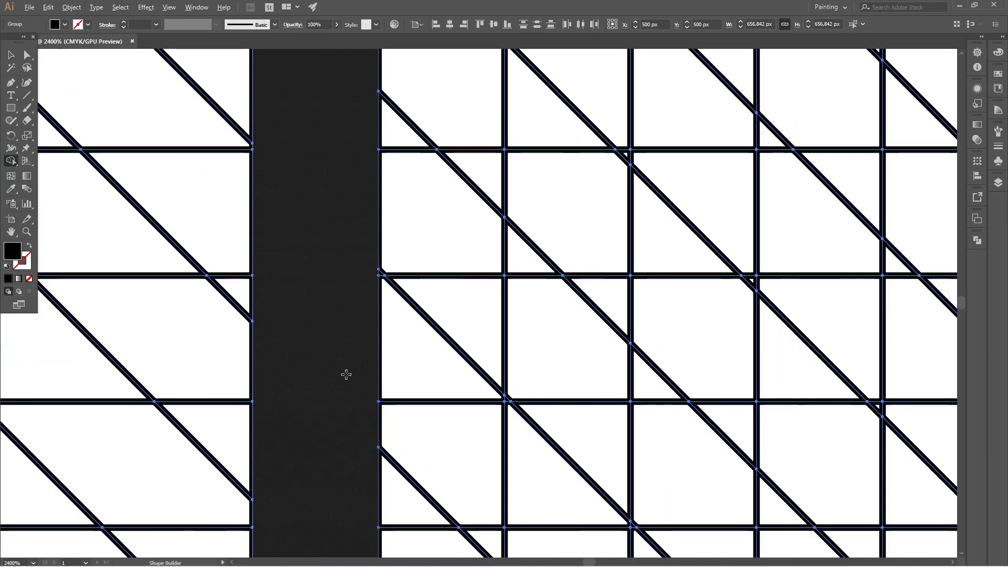
pyautogui.scroll(-5, 347, 372)
pyautogui.scroll(1, 418, 220)
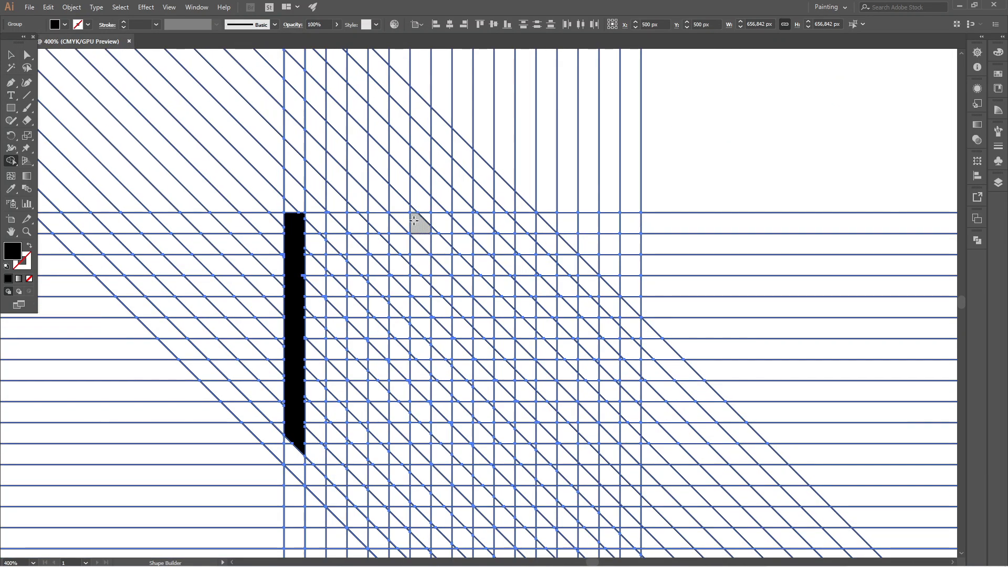
# Merge the top row's cells and slivers into a horizontal bar running from the left bar to the upper diagonal line.
pyautogui.moveTo(302, 226); pyautogui.dragTo(515, 229)
pyautogui.scroll(5, 466, 235)
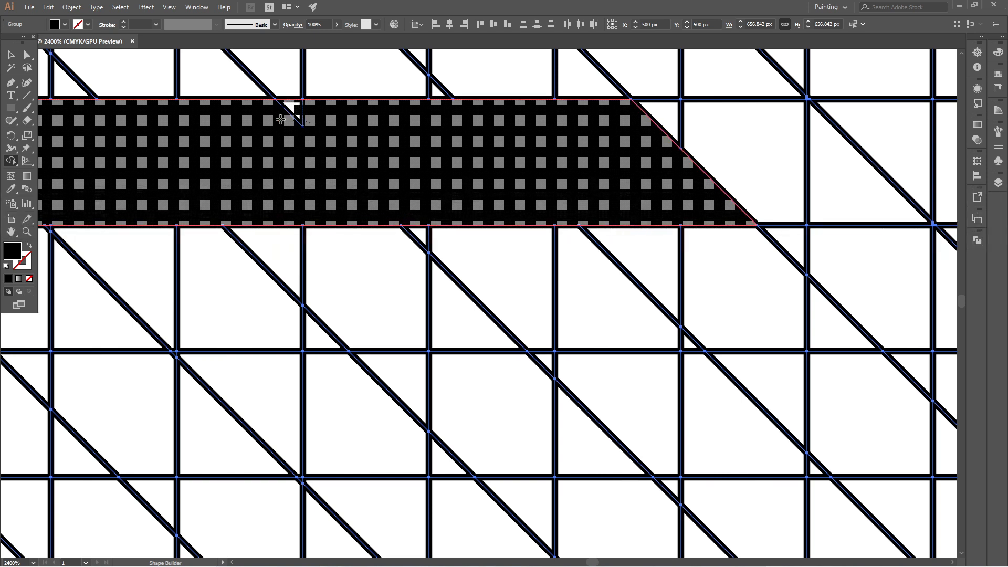
pyautogui.scroll(-3, 232, 179)
pyautogui.scroll(1, 232, 180)
pyautogui.moveTo(389, 196); pyautogui.dragTo(295, 194)
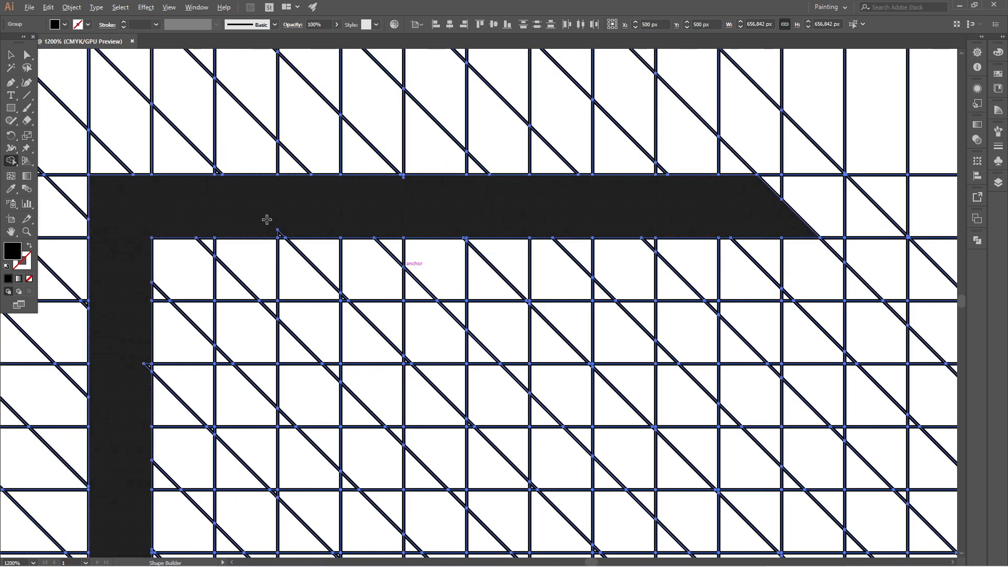
pyautogui.scroll(3, 260, 246)
pyautogui.scroll(-3, 338, 196)
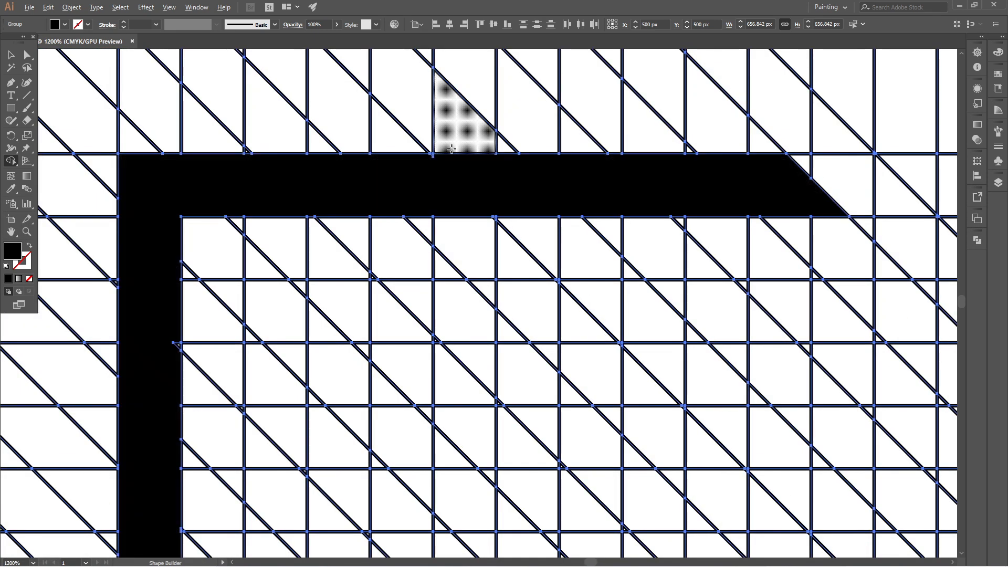
pyautogui.scroll(4, 439, 152)
pyautogui.scroll(-6, 371, 169)
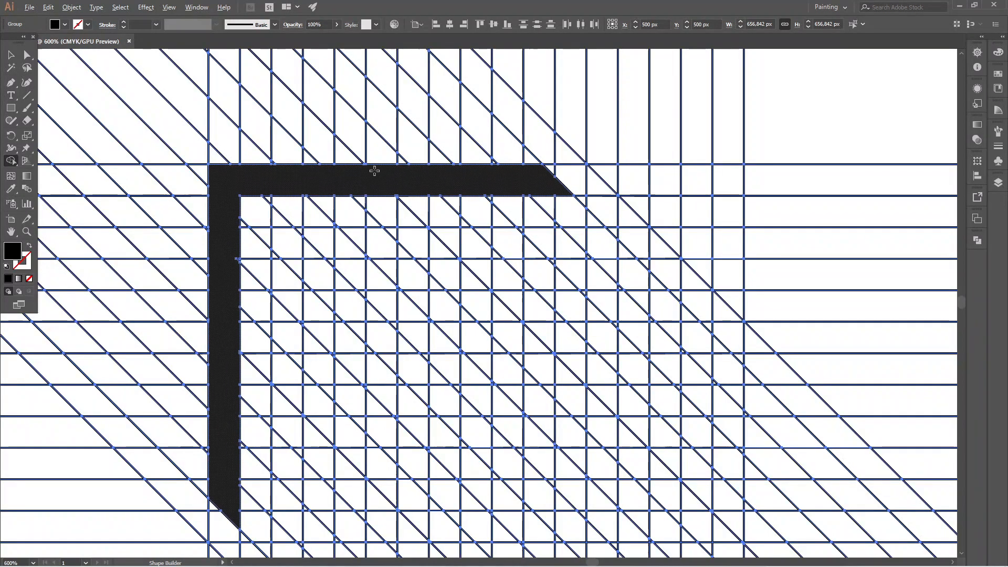
pyautogui.scroll(-1, 426, 201)
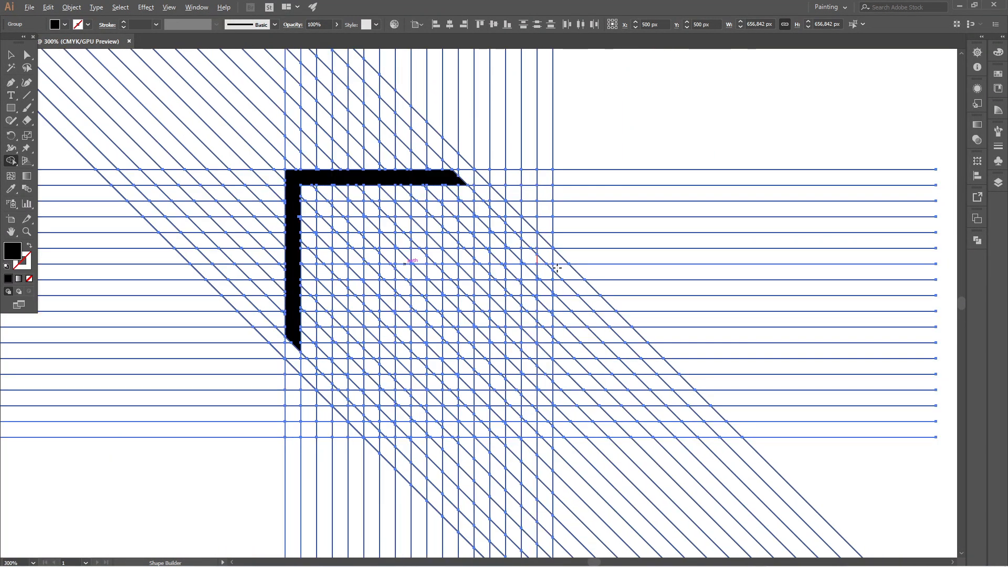
# Extend the top bar down the upper diagonal strip to the rightmost column, filling the notches along its edges.
pyautogui.scroll(1, 545, 267)
pyautogui.moveTo(428, 154); pyautogui.dragTo(545, 290)
pyautogui.scroll(4, 536, 274)
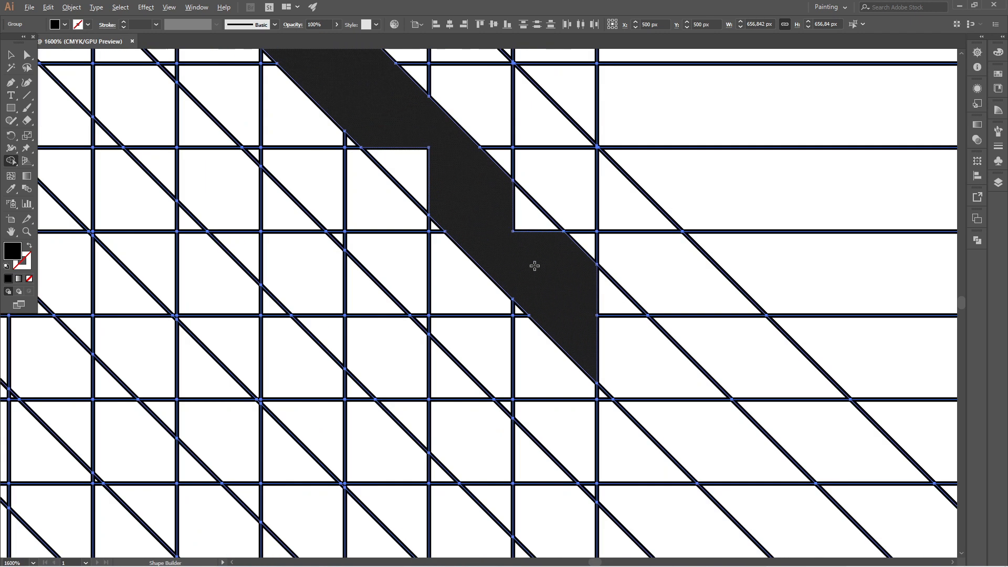
pyautogui.moveTo(532, 222); pyautogui.dragTo(414, 171)
pyautogui.scroll(-5, 510, 264)
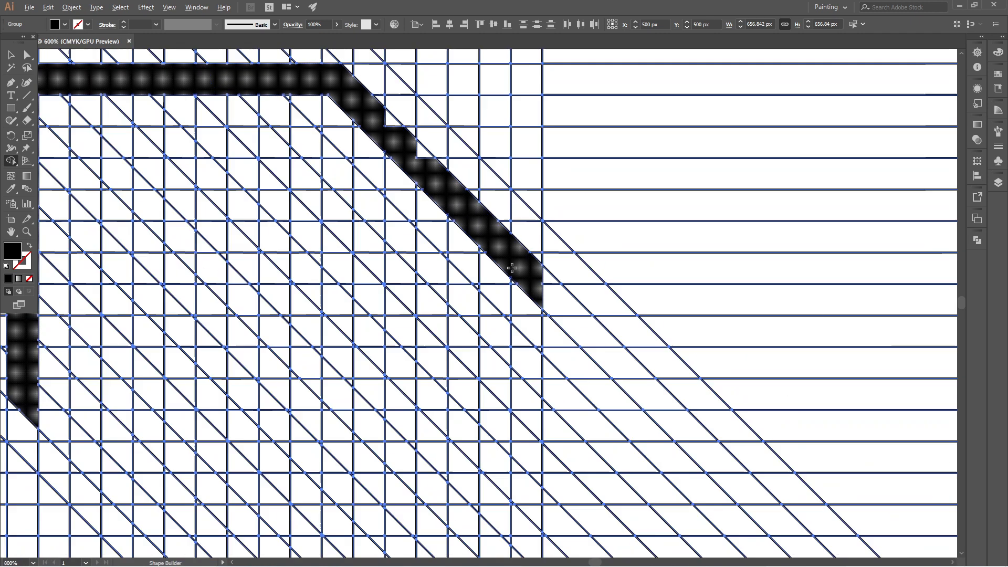
pyautogui.scroll(4, 437, 187)
pyautogui.moveTo(560, 273)
pyautogui.mouseDown()
pyautogui.moveTo(496, 228)
pyautogui.moveTo(436, 193)
pyautogui.mouseUp()
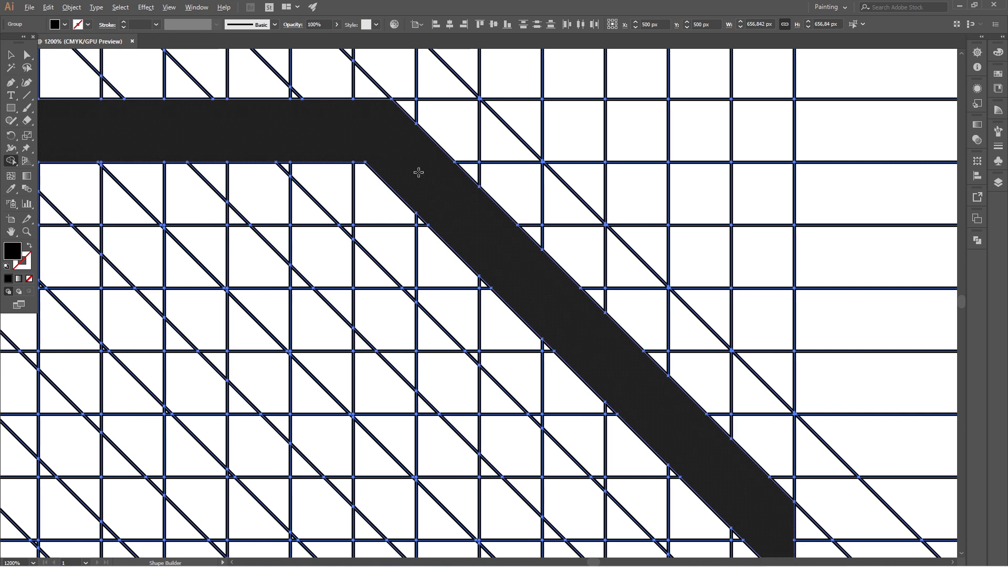
# Merge the rightmost column's cells from the end of the diagonal bar down to the lowest horizontal line.
pyautogui.scroll(-5, 418, 172)
pyautogui.scroll(3, 473, 273)
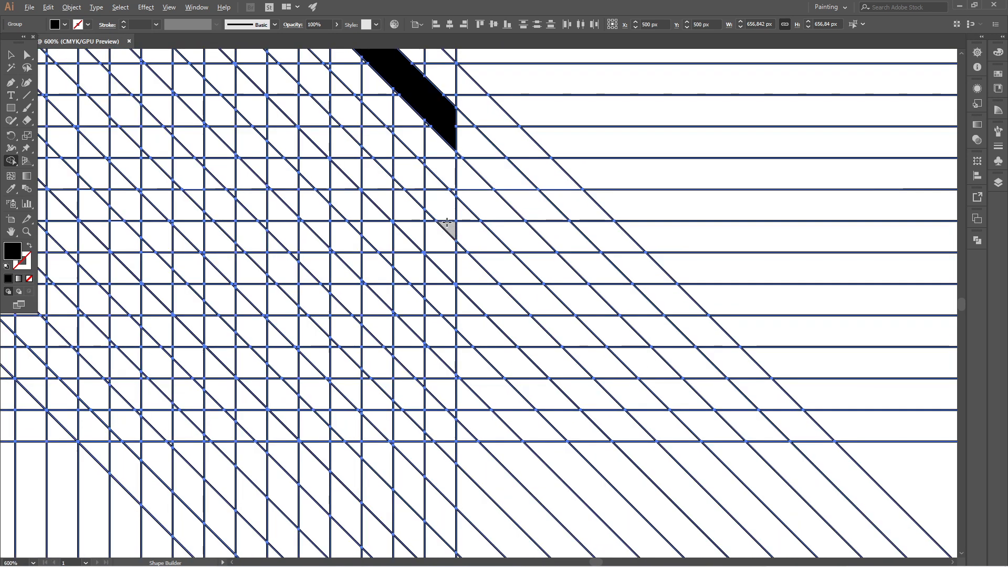
pyautogui.scroll(-2, 446, 215)
pyautogui.moveTo(444, 173); pyautogui.dragTo(441, 222)
pyautogui.moveTo(441, 318); pyautogui.dragTo(441, 321)
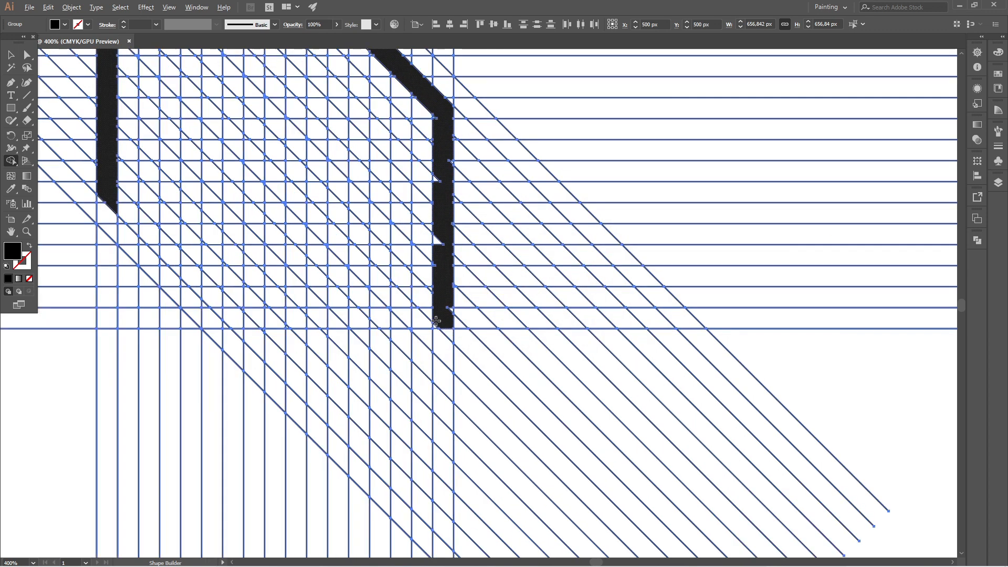
# Fill the leftover triangular gaps along the edges of the right vertical bar.
pyautogui.scroll(5, 441, 320)
pyautogui.scroll(-3, 482, 266)
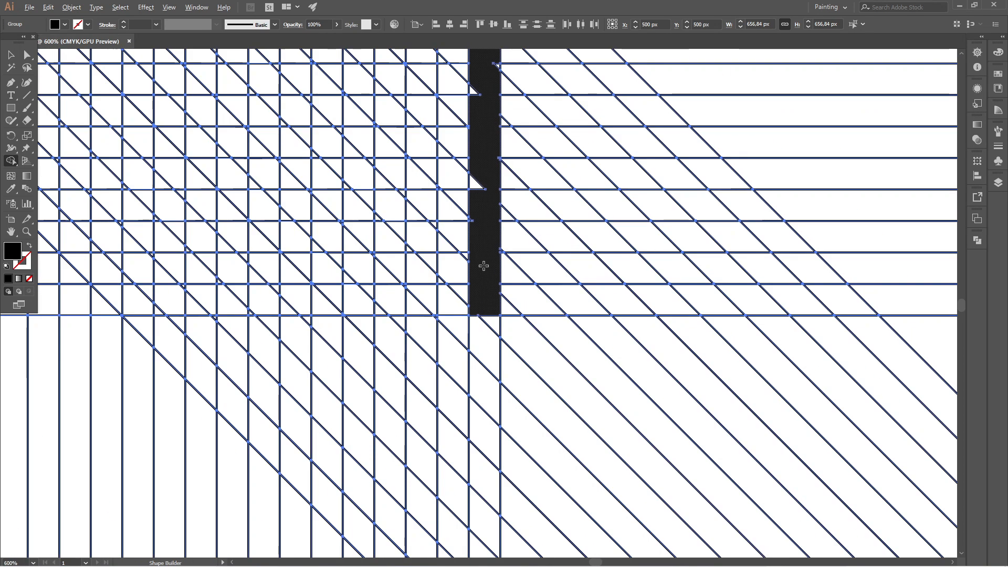
pyautogui.scroll(3, 466, 190)
pyautogui.moveTo(477, 270); pyautogui.dragTo(493, 172)
pyautogui.scroll(-5, 513, 262)
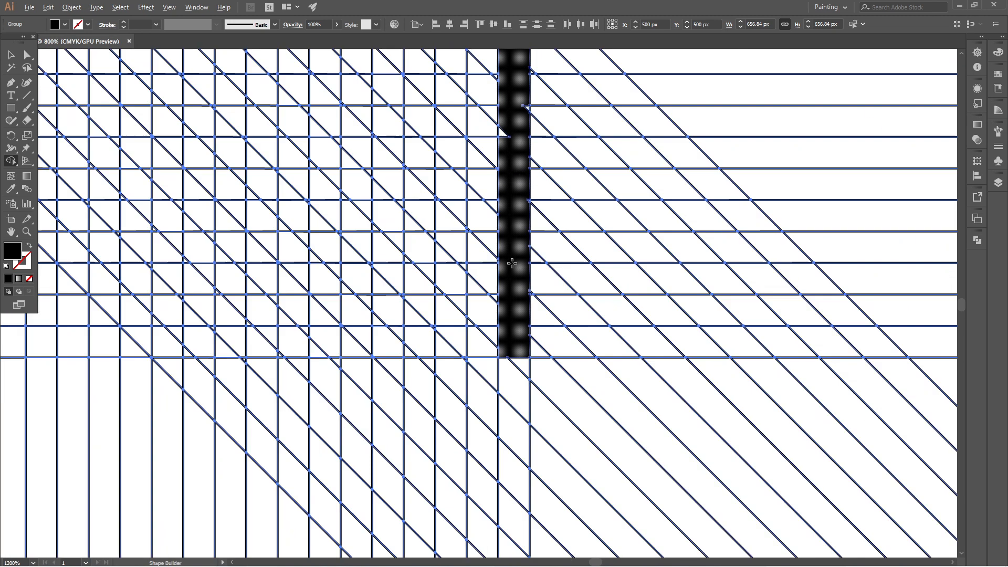
pyautogui.scroll(4, 511, 177)
pyautogui.moveTo(505, 251)
pyautogui.mouseDown()
pyautogui.moveTo(505, 276)
pyautogui.moveTo(538, 232)
pyautogui.moveTo(530, 198)
pyautogui.mouseUp()
pyautogui.scroll(-6, 491, 73)
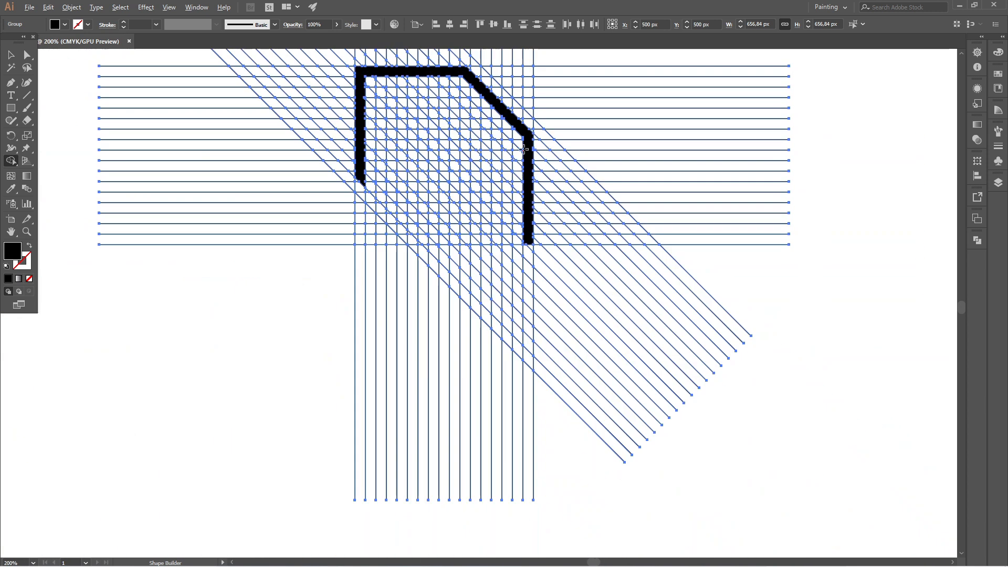
# Merge the bottom row's cells and slivers into a horizontal bar from the right bar to the lower diagonal line.
pyautogui.scroll(3, 461, 226)
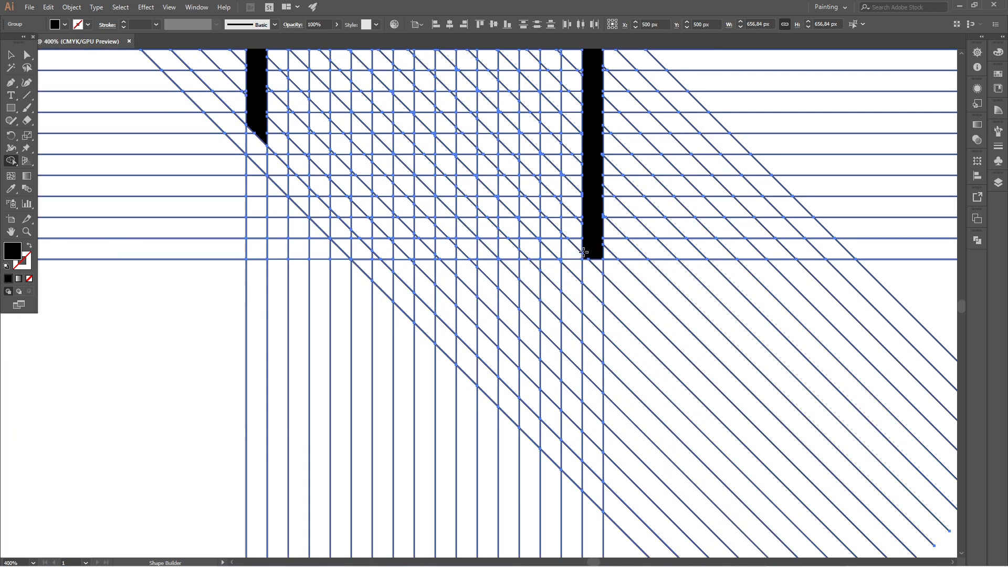
pyautogui.moveTo(592, 249); pyautogui.dragTo(371, 244)
pyautogui.scroll(2, 480, 248)
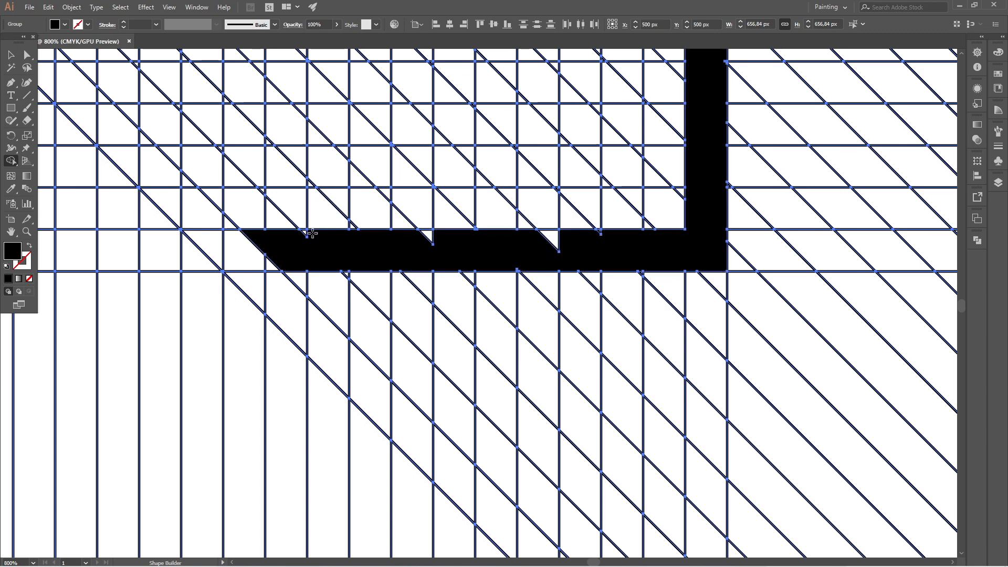
pyautogui.moveTo(311, 234)
pyautogui.mouseDown()
pyautogui.moveTo(530, 245)
pyautogui.moveTo(613, 235)
pyautogui.mouseUp()
pyautogui.scroll(4, 609, 234)
pyautogui.scroll(-5, 609, 241)
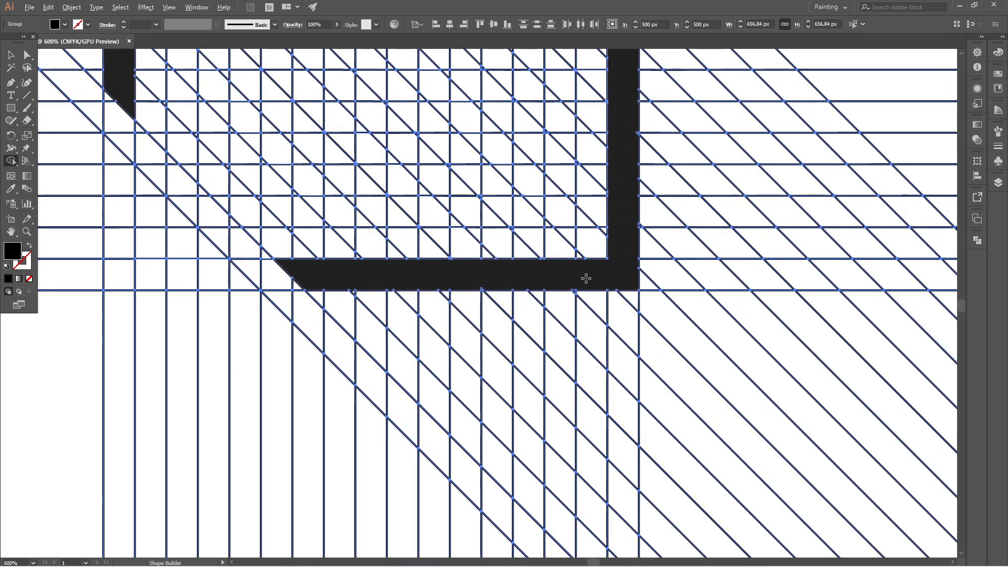
# Merge the lower diagonal strip's cells to connect the bottom bar with the lower end of the left bar.
pyautogui.scroll(-2, 586, 279)
pyautogui.scroll(3, 383, 226)
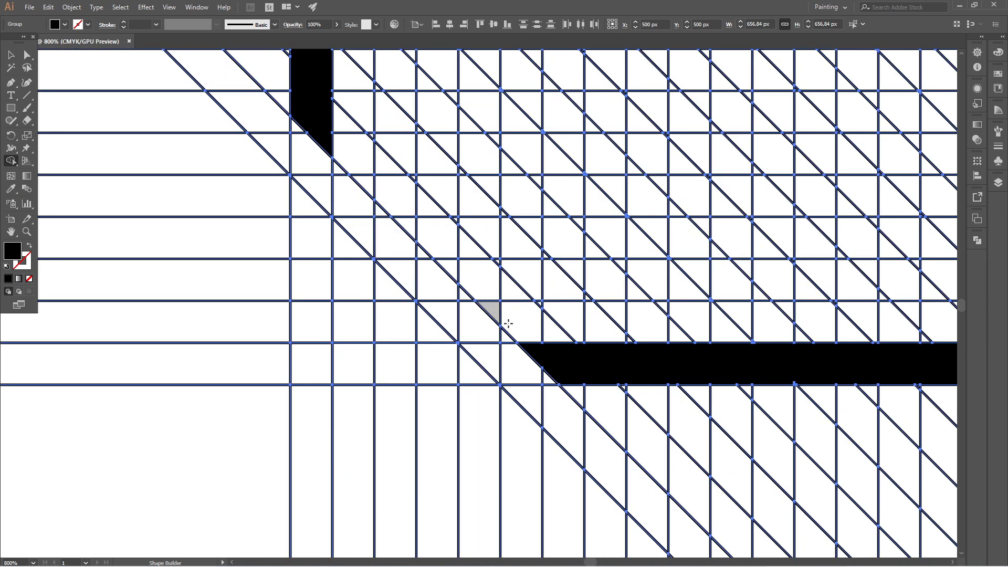
pyautogui.moveTo(552, 363); pyautogui.dragTo(338, 150)
pyautogui.scroll(2, 511, 325)
pyautogui.moveTo(528, 326)
pyautogui.mouseDown()
pyautogui.moveTo(580, 326)
pyautogui.moveTo(556, 329)
pyautogui.mouseUp()
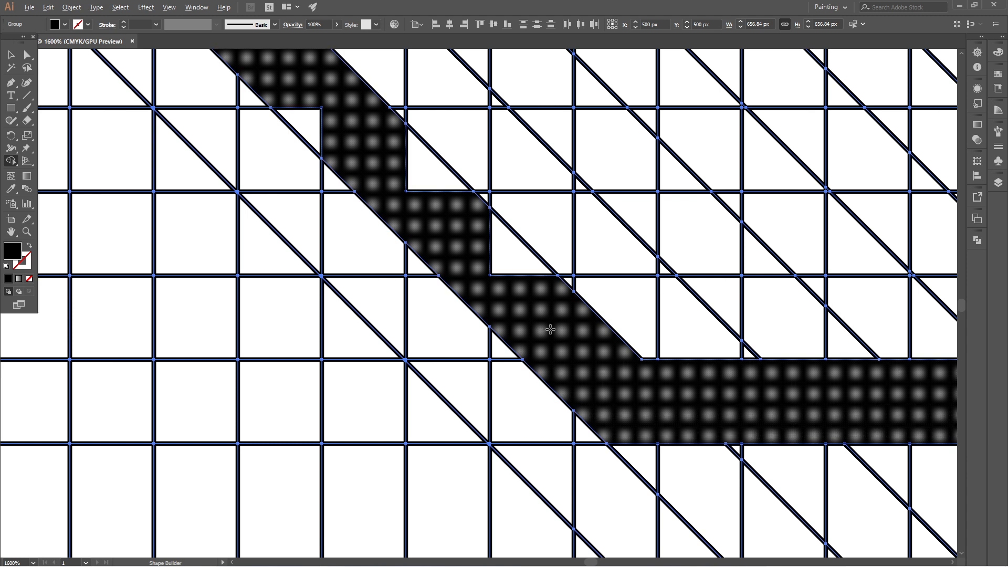
# Fill the stepped notches along the inner edge of the lower diagonal bar to complete the hexagonal outline.
pyautogui.scroll(-3, 549, 331)
pyautogui.scroll(3, 490, 272)
pyautogui.moveTo(490, 272); pyautogui.dragTo(454, 260)
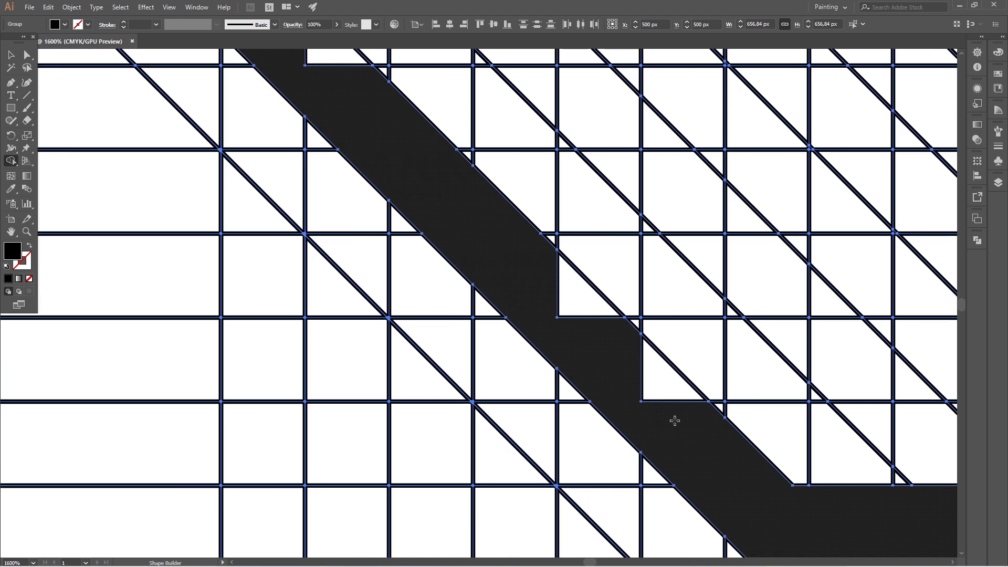
pyautogui.moveTo(674, 420); pyautogui.dragTo(572, 289)
pyautogui.scroll(-3, 572, 289)
pyautogui.scroll(3, 578, 315)
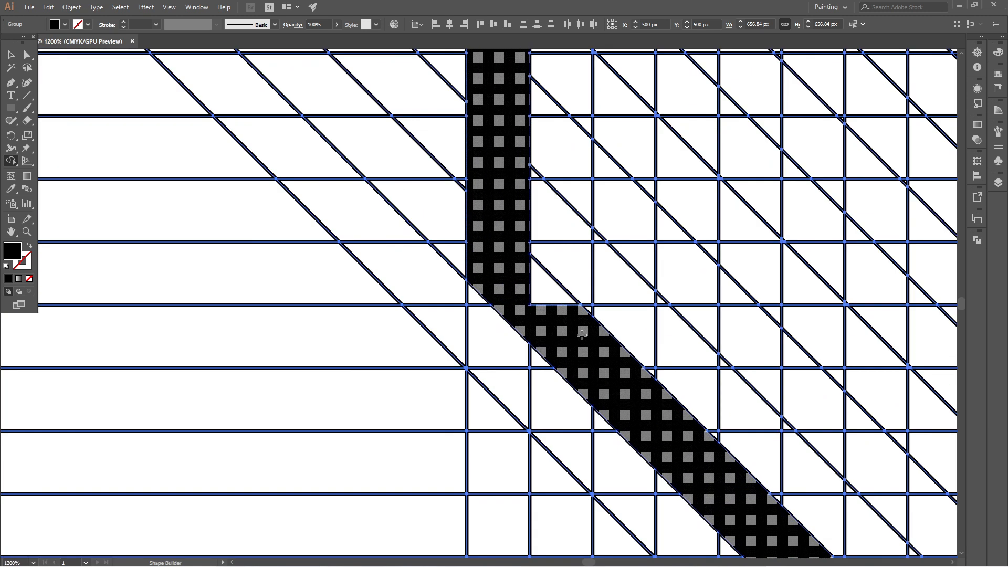
pyautogui.moveTo(581, 335); pyautogui.dragTo(551, 278)
pyautogui.scroll(-5, 487, 205)
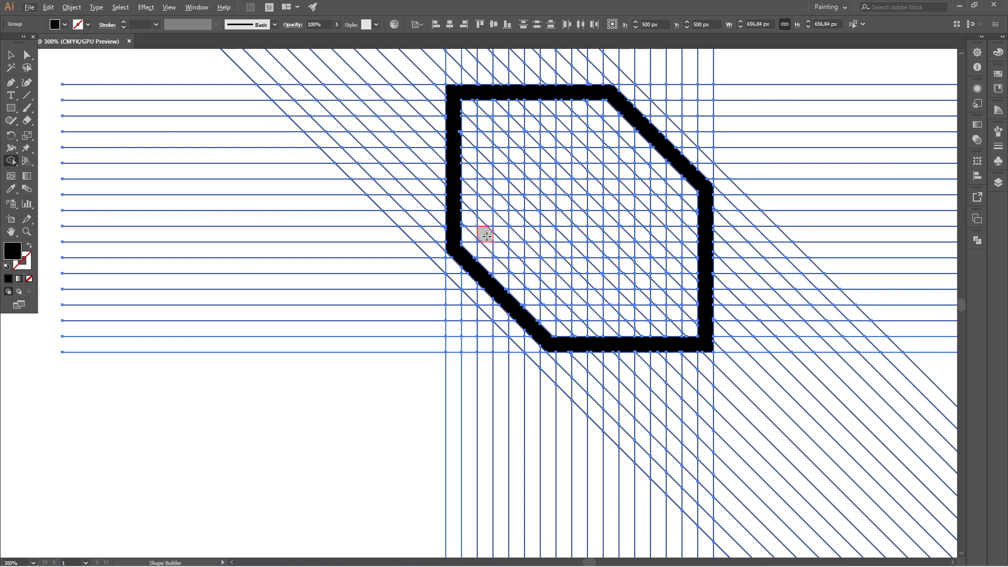
# Merge a short diagonal bar inside the outline, parallel to the lower diagonal bar, from the third to the fifth column.
pyautogui.moveTo(514, 273); pyautogui.dragTo(443, 199)
pyautogui.scroll(5, 515, 261)
pyautogui.scroll(-3, 522, 304)
pyautogui.scroll(2, 467, 237)
pyautogui.moveTo(512, 287); pyautogui.dragTo(431, 190)
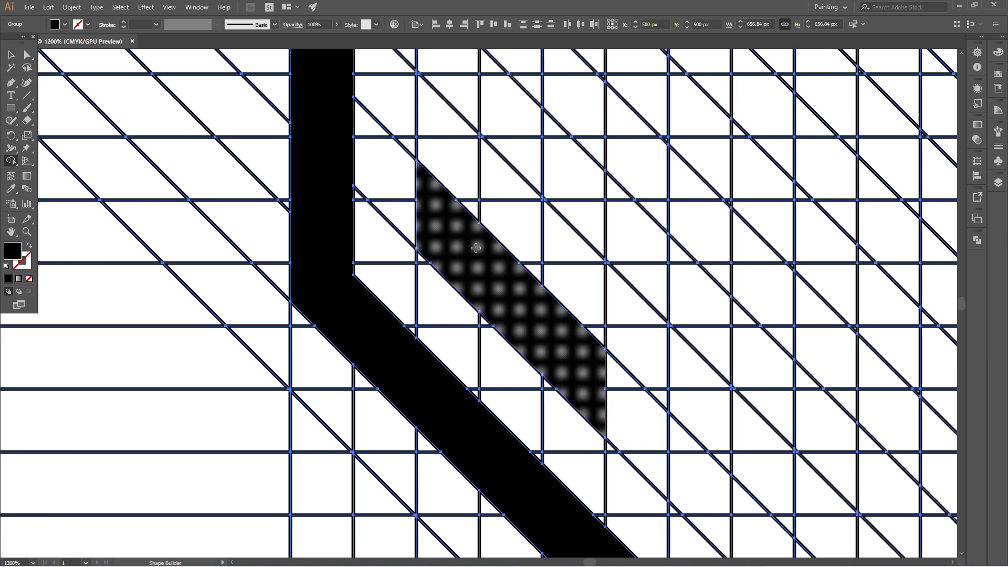
# Extend the inner diagonal bar up the third column, leaving one empty grid row below the top bar.
pyautogui.scroll(-3, 500, 313)
pyautogui.moveTo(493, 272); pyautogui.dragTo(481, 135)
pyautogui.scroll(3, 486, 277)
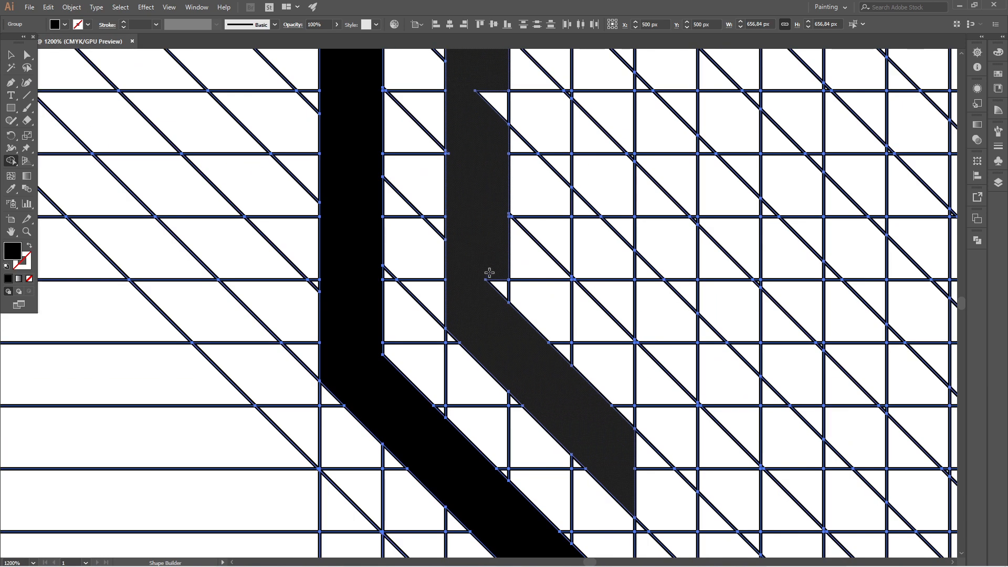
pyautogui.scroll(-3, 508, 328)
pyautogui.scroll(5, 495, 226)
# Fill the leftover slivers along the inner vertical bar and square off its top end.
pyautogui.moveTo(513, 329); pyautogui.dragTo(538, 365)
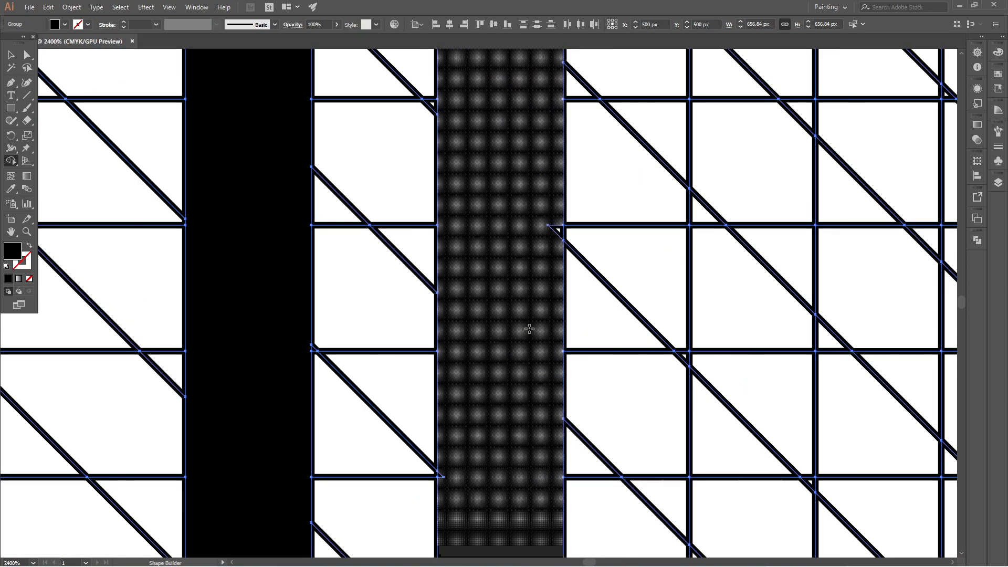
pyautogui.moveTo(531, 294); pyautogui.dragTo(555, 222)
pyautogui.scroll(2, 491, 230)
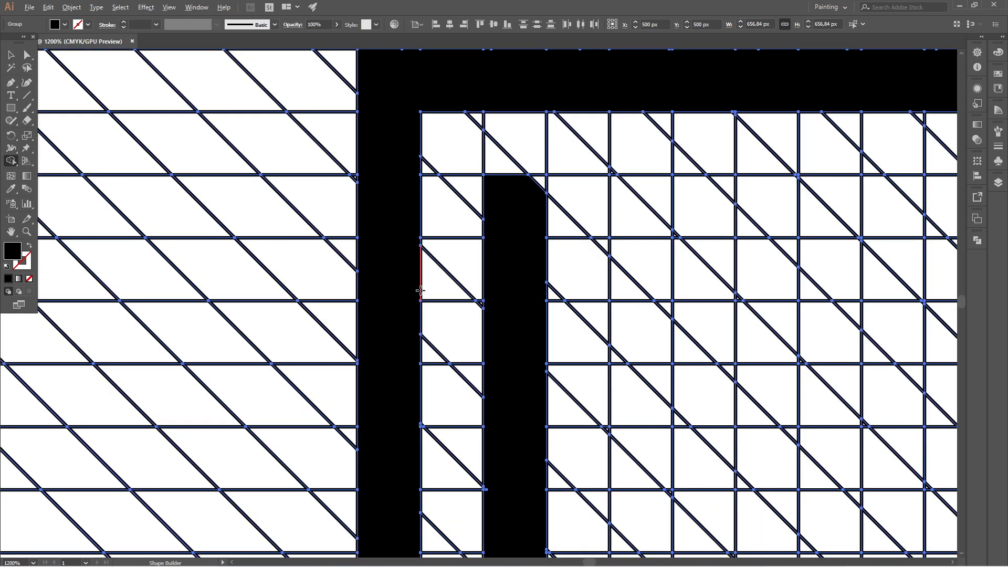
pyautogui.scroll(-2, 415, 242)
pyautogui.scroll(2, 451, 238)
pyautogui.click(445, 208)
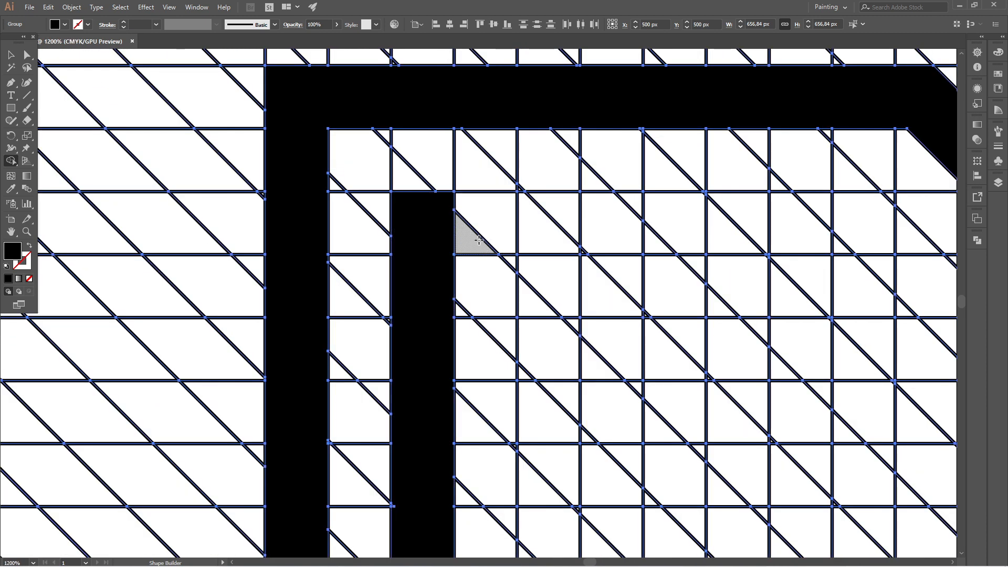
# Merge a second vertical bar up the fifth column from the inner diagonal bar and join it to the third-column bar at the top.
pyautogui.scroll(-2, 455, 234)
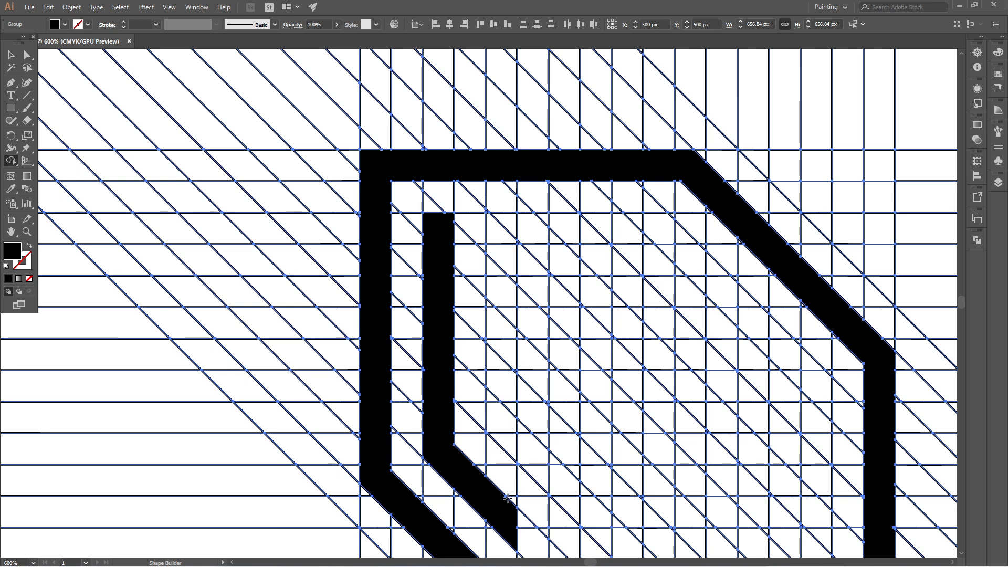
pyautogui.moveTo(504, 501)
pyautogui.mouseDown()
pyautogui.moveTo(503, 219)
pyautogui.moveTo(490, 236)
pyautogui.moveTo(503, 225)
pyautogui.moveTo(440, 226)
pyautogui.mouseUp()
pyautogui.scroll(3, 505, 317)
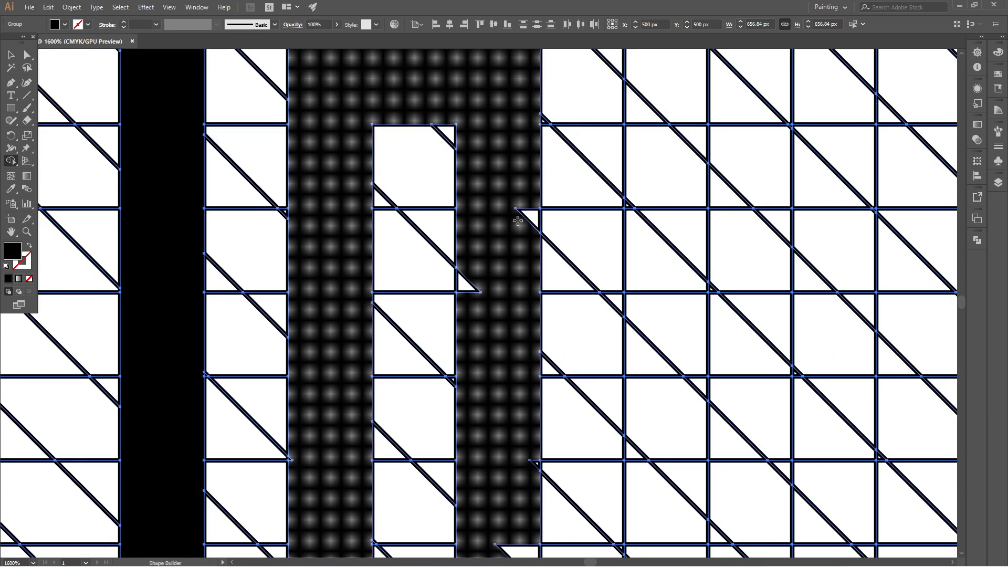
# Fill the leftover triangular slivers along both edges of the fifth-column vertical bar.
pyautogui.moveTo(525, 198); pyautogui.dragTo(508, 260)
pyautogui.moveTo(472, 271)
pyautogui.mouseDown()
pyautogui.moveTo(461, 318)
pyautogui.moveTo(470, 354)
pyautogui.mouseUp()
pyautogui.scroll(-1, 448, 242)
pyautogui.scroll(-2, 449, 262)
pyautogui.scroll(3, 475, 371)
pyautogui.scroll(-2, 470, 353)
pyautogui.scroll(3, 478, 308)
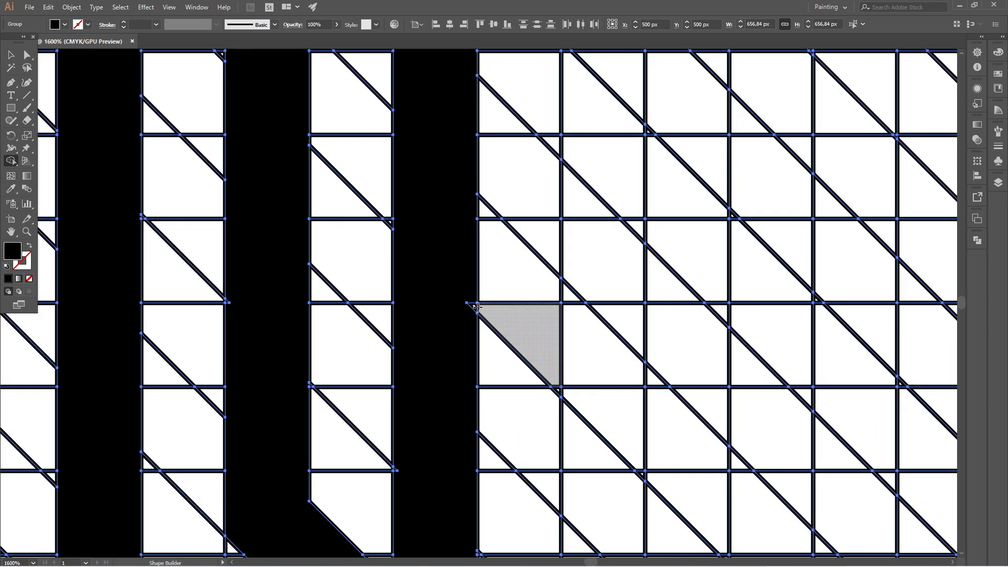
pyautogui.scroll(-4, 468, 322)
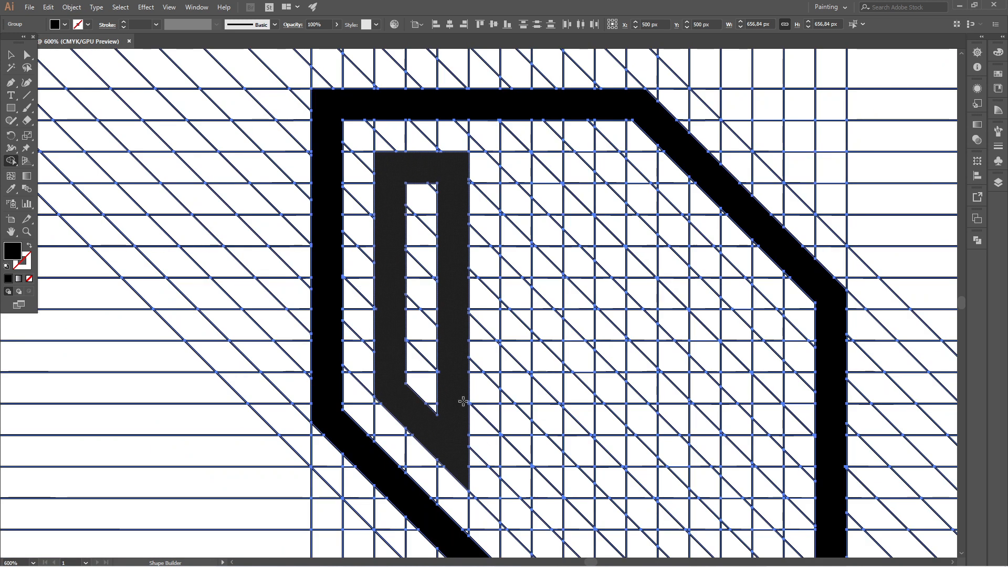
# Fill the fourth-column gap between the two inner vertical bars, including the small triangular leftovers.
pyautogui.moveTo(427, 402)
pyautogui.mouseDown()
pyautogui.moveTo(420, 308)
pyautogui.moveTo(426, 221)
pyautogui.mouseUp()
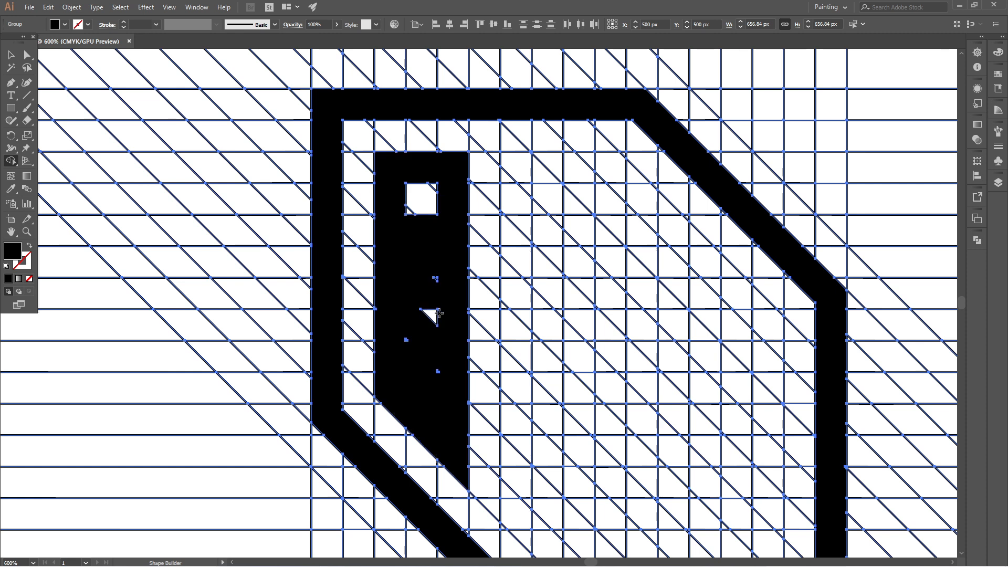
pyautogui.scroll(2, 439, 388)
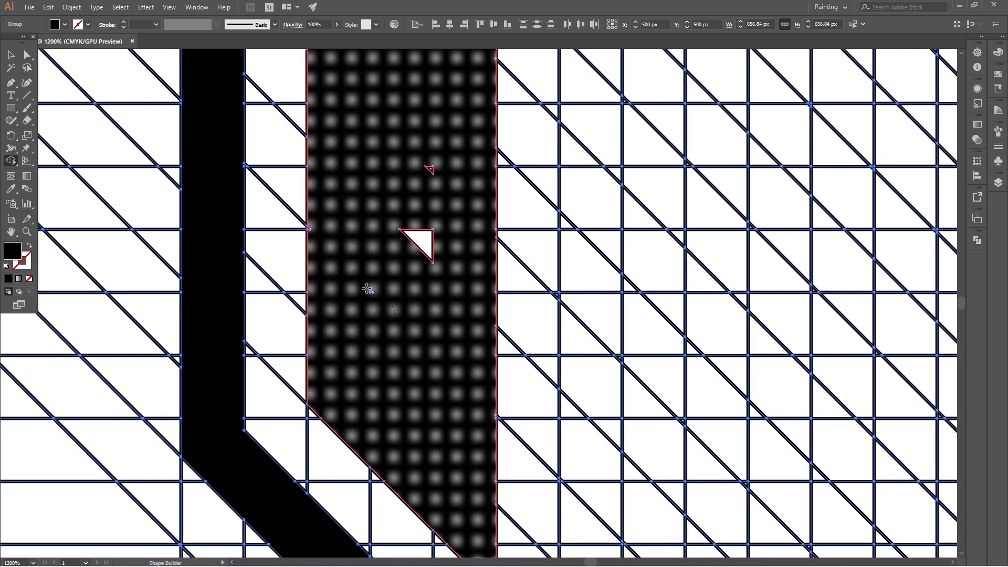
pyautogui.moveTo(367, 289)
pyautogui.mouseDown()
pyautogui.moveTo(445, 227)
pyautogui.moveTo(469, 227)
pyautogui.mouseUp()
pyautogui.scroll(-2, 444, 263)
pyautogui.scroll(3, 431, 214)
pyautogui.scroll(-2, 467, 287)
# Fill the remaining square hole near the top of the inner bar, including its corner slivers.
pyautogui.moveTo(467, 138); pyautogui.dragTo(450, 138)
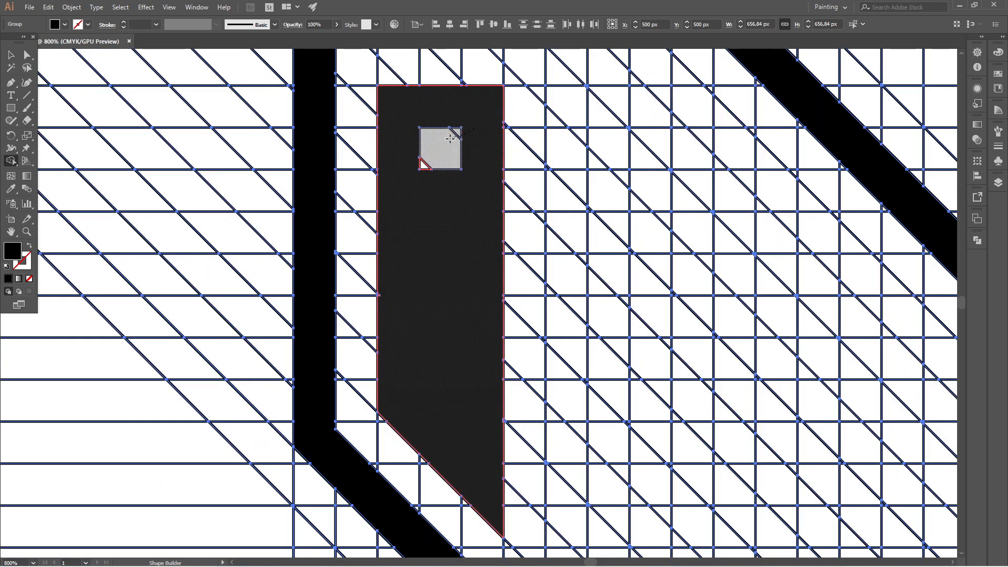
pyautogui.moveTo(417, 168); pyautogui.dragTo(419, 169)
pyautogui.scroll(2, 382, 322)
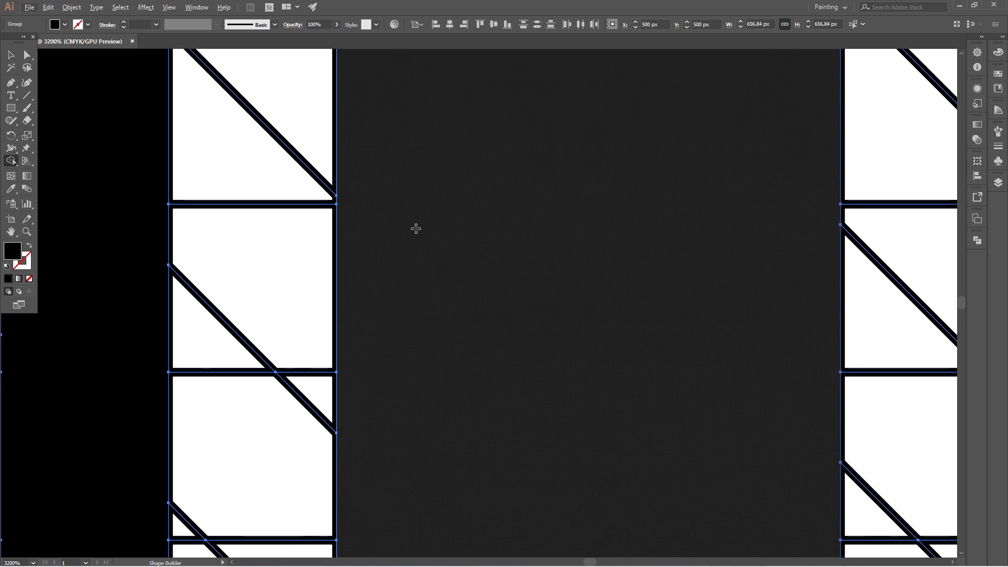
pyautogui.scroll(-3, 419, 228)
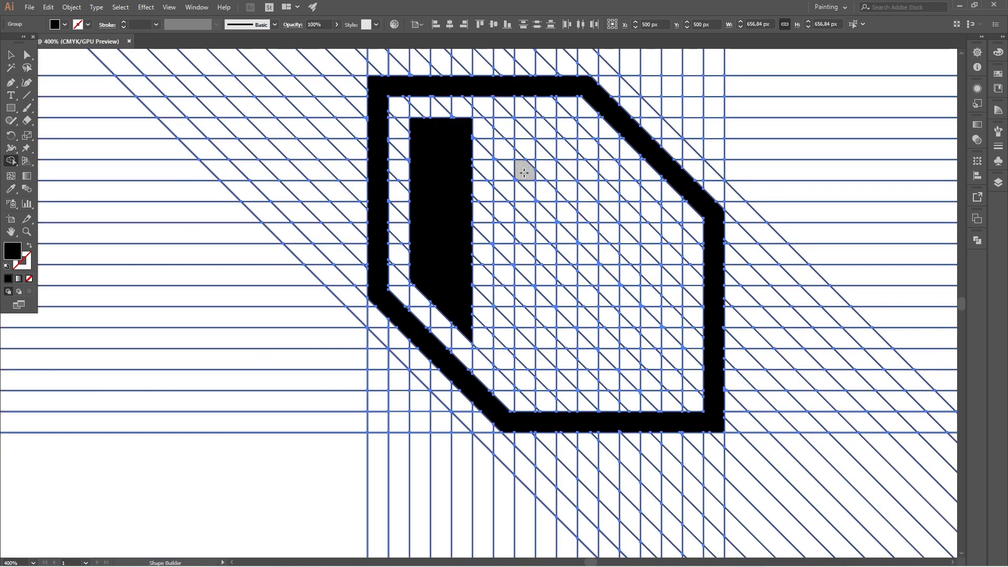
# Extend the upper end of the inner bar two columns to the right across its top three rows and fill the slivers.
pyautogui.scroll(1, 505, 164)
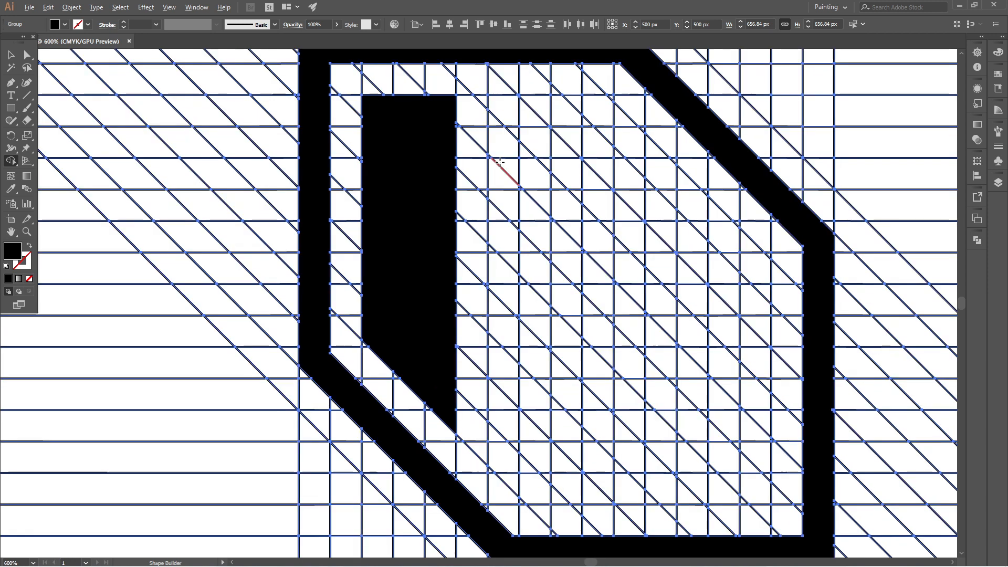
pyautogui.moveTo(453, 182)
pyautogui.mouseDown()
pyautogui.moveTo(510, 176)
pyautogui.moveTo(503, 141)
pyautogui.moveTo(471, 110)
pyautogui.moveTo(470, 139)
pyautogui.moveTo(489, 158)
pyautogui.mouseUp()
pyautogui.scroll(2, 489, 158)
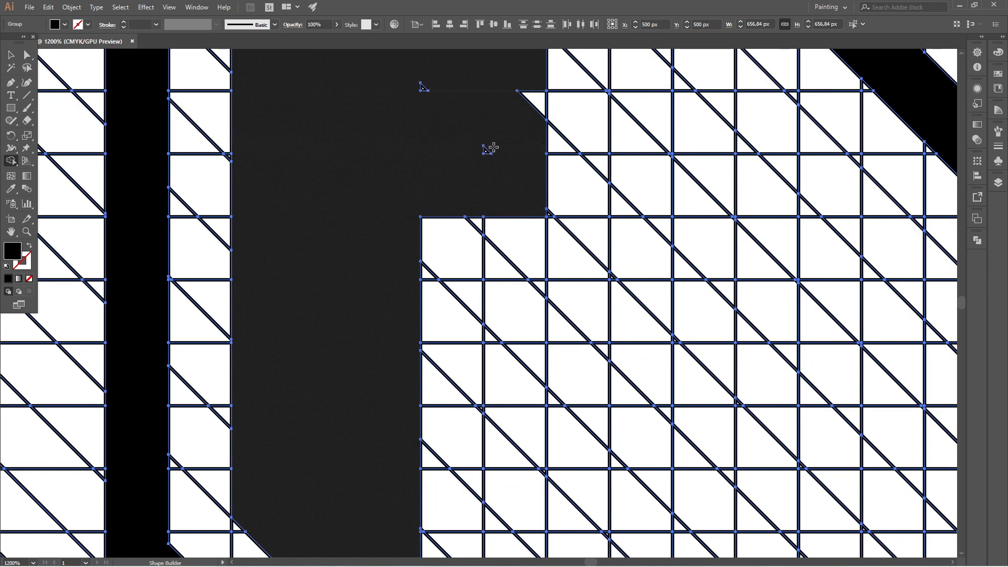
pyautogui.moveTo(523, 84); pyautogui.dragTo(527, 199)
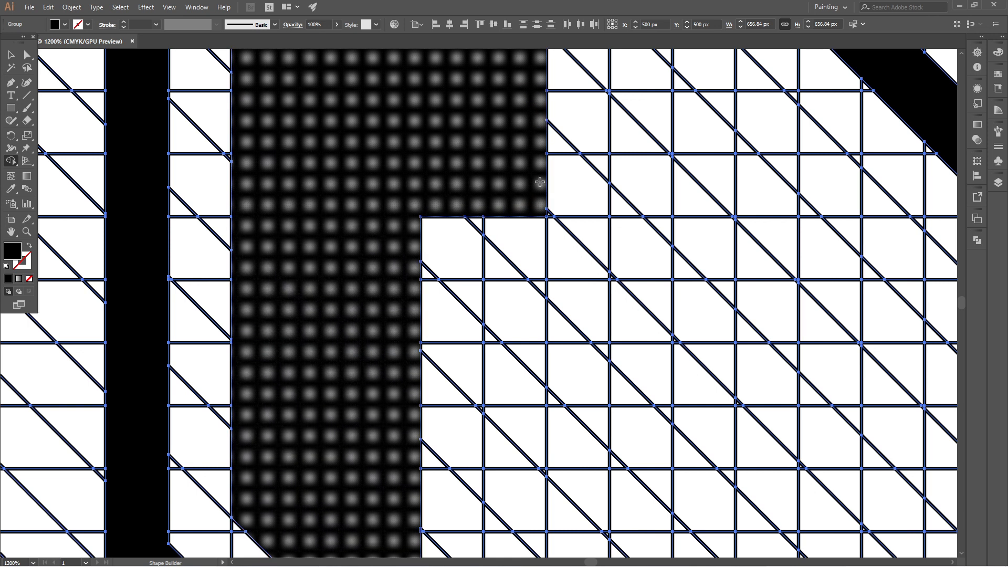
pyautogui.scroll(-3, 538, 181)
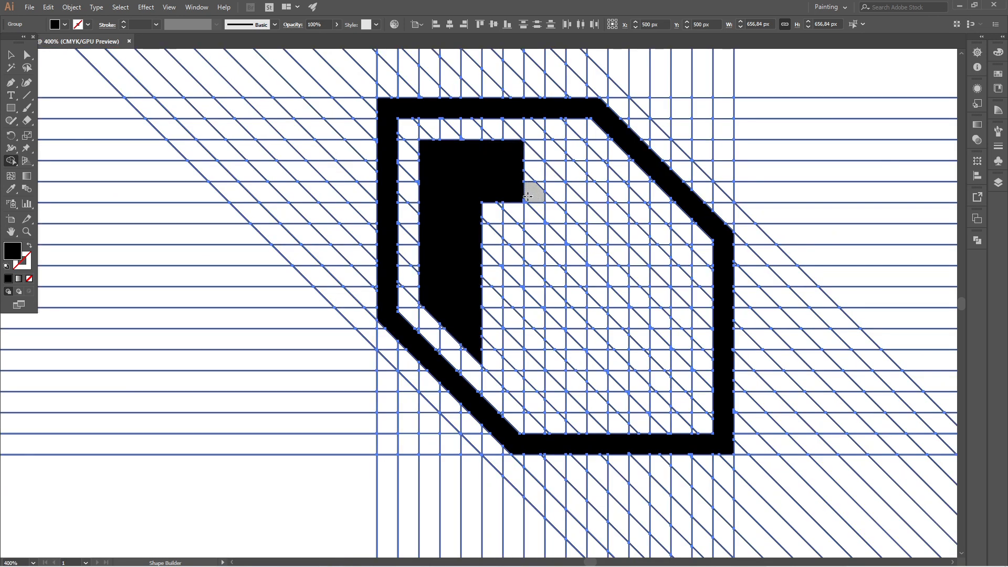
# Lengthen the inner top arm by three more columns, keeping it three rows high, and fill the leftover triangles.
pyautogui.moveTo(526, 195)
pyautogui.mouseDown()
pyautogui.moveTo(580, 157)
pyautogui.moveTo(531, 173)
pyautogui.moveTo(502, 142)
pyautogui.mouseUp()
pyautogui.scroll(4, 530, 172)
pyautogui.moveTo(671, 133)
pyautogui.mouseDown()
pyautogui.moveTo(626, 149)
pyautogui.moveTo(678, 160)
pyautogui.mouseUp()
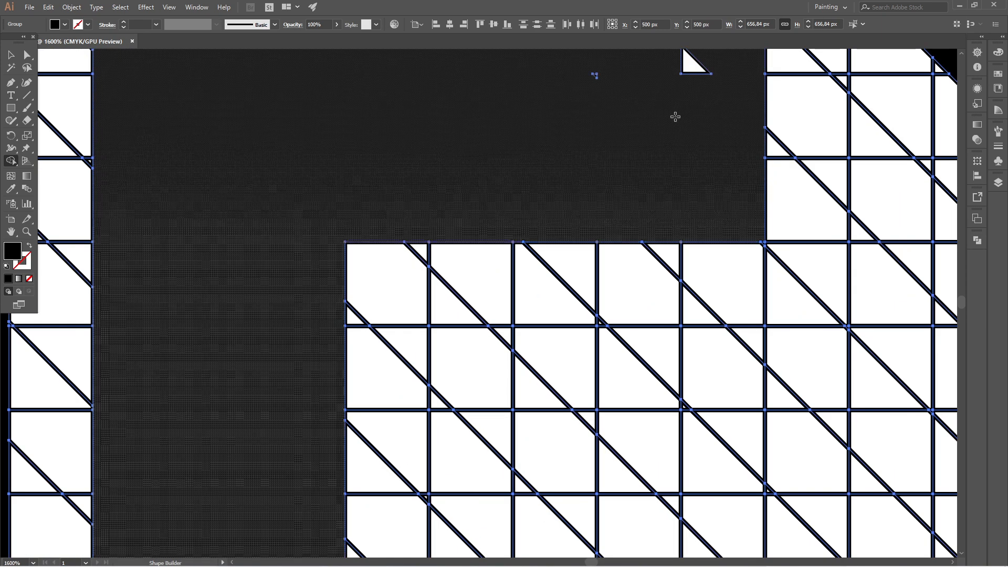
pyautogui.moveTo(692, 62); pyautogui.dragTo(667, 101)
pyautogui.scroll(-4, 538, 155)
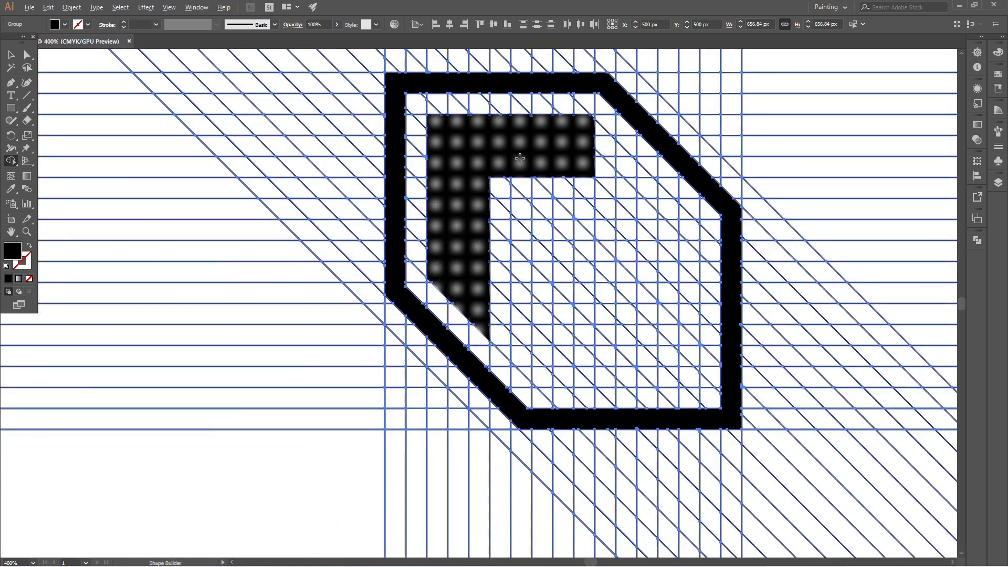
pyautogui.scroll(4, 572, 127)
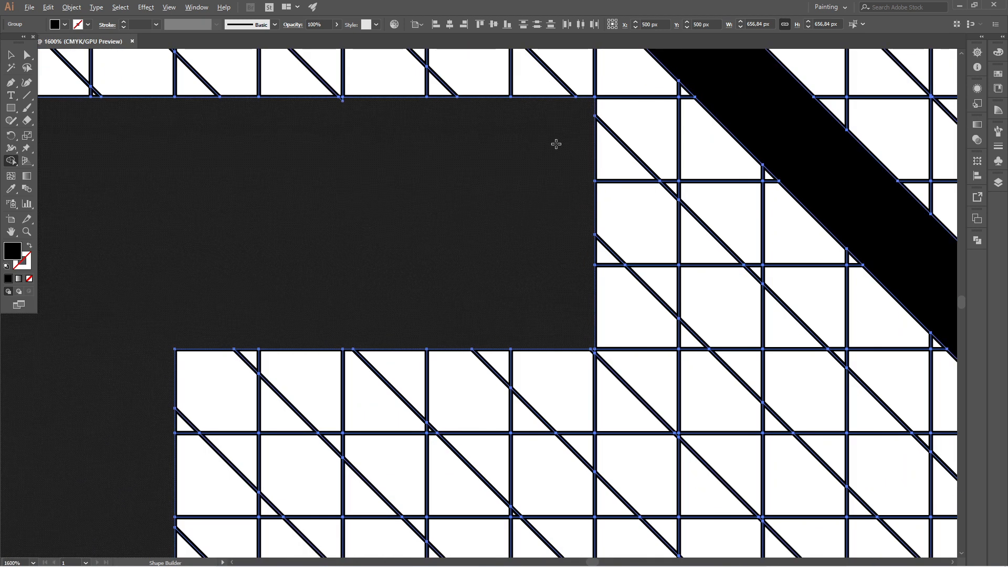
pyautogui.scroll(-4, 578, 147)
pyautogui.scroll(-1, 477, 224)
pyautogui.scroll(1, 486, 251)
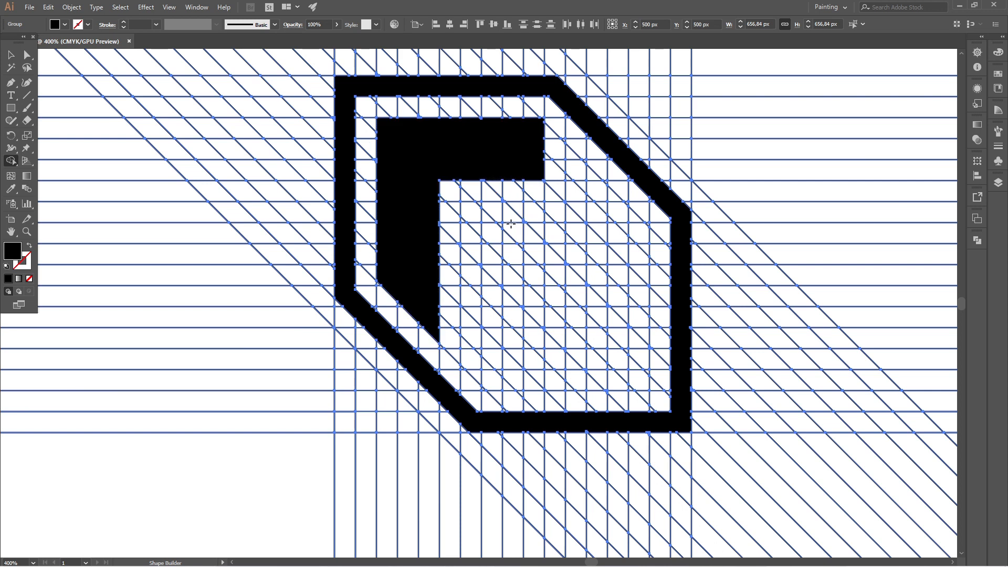
# Try to add a solid downward hook, three columns wide and three rows deep, at the right end of the inner top arm.
pyautogui.moveTo(490, 180)
pyautogui.mouseDown()
pyautogui.moveTo(494, 235)
pyautogui.moveTo(527, 234)
pyautogui.moveTo(533, 183)
pyautogui.mouseUp()
pyautogui.scroll(3, 508, 202)
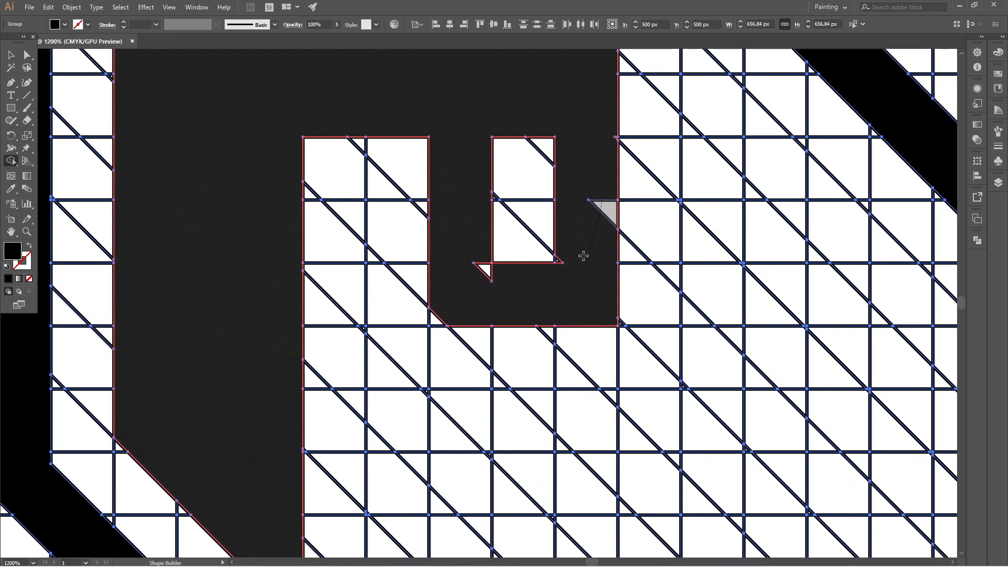
pyautogui.moveTo(583, 256)
pyautogui.mouseDown()
pyautogui.moveTo(481, 266)
pyautogui.moveTo(457, 295)
pyautogui.mouseUp()
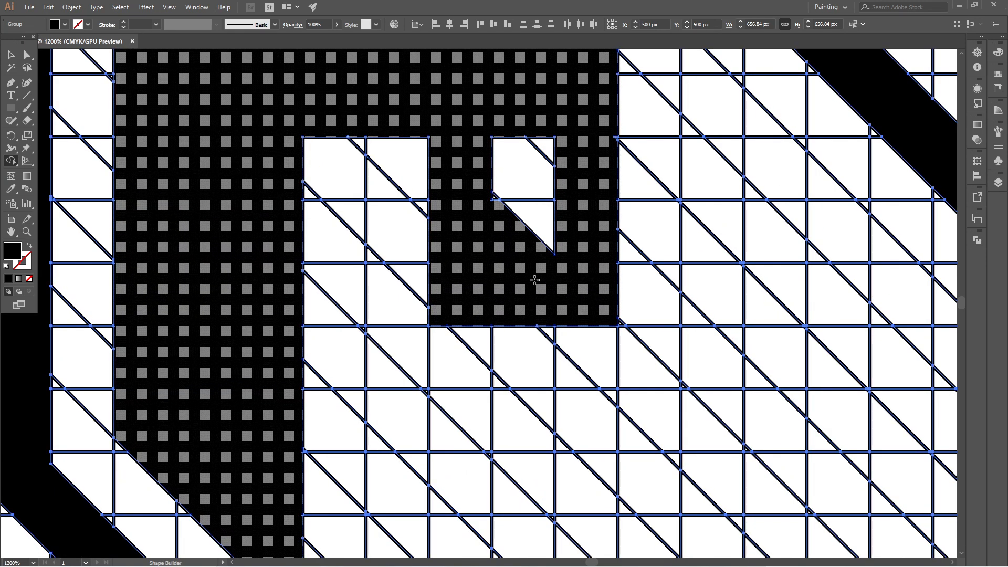
pyautogui.scroll(-1, 533, 280)
pyautogui.scroll(2, 551, 211)
pyautogui.moveTo(555, 274)
pyautogui.mouseDown()
pyautogui.moveTo(457, 228)
pyautogui.moveTo(539, 152)
pyautogui.moveTo(522, 214)
pyautogui.mouseUp()
pyautogui.scroll(-5, 551, 175)
pyautogui.scroll(6, 552, 241)
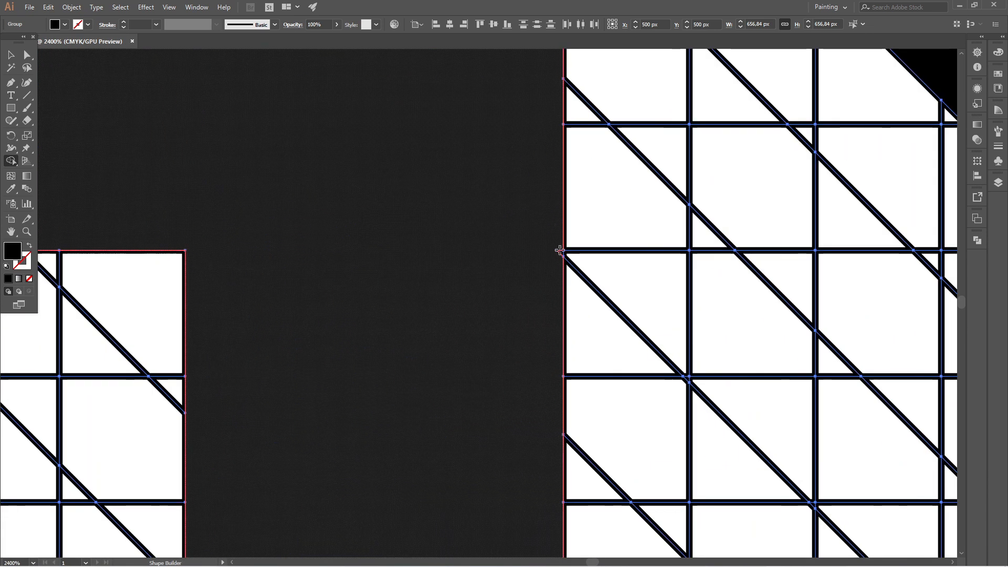
pyautogui.scroll(-6, 549, 252)
pyautogui.scroll(2, 468, 172)
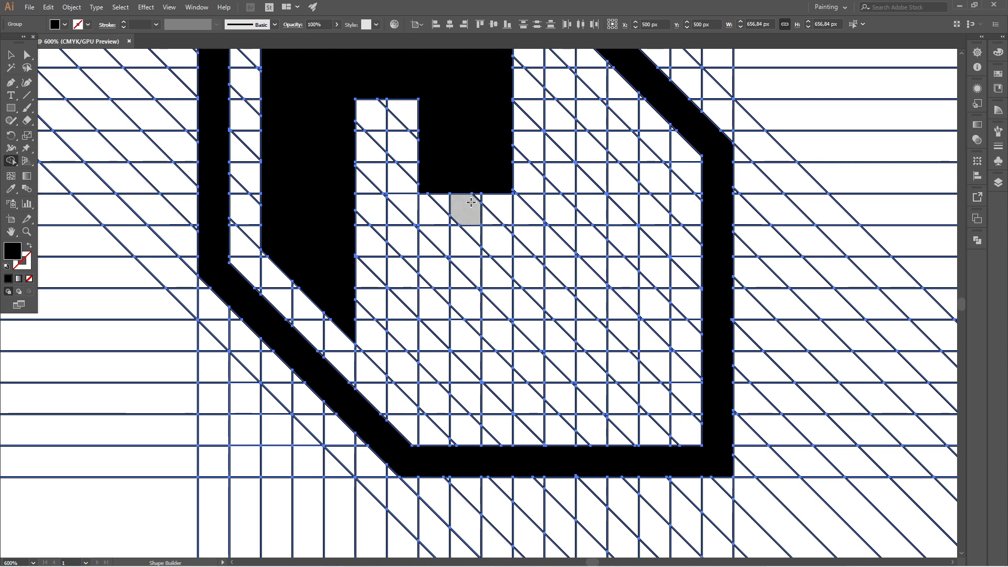
# Undo the merges that formed the three-row hook under the inner top arm.
pyautogui.scroll(-3, 462, 242)
pyautogui.scroll(2, 468, 196)
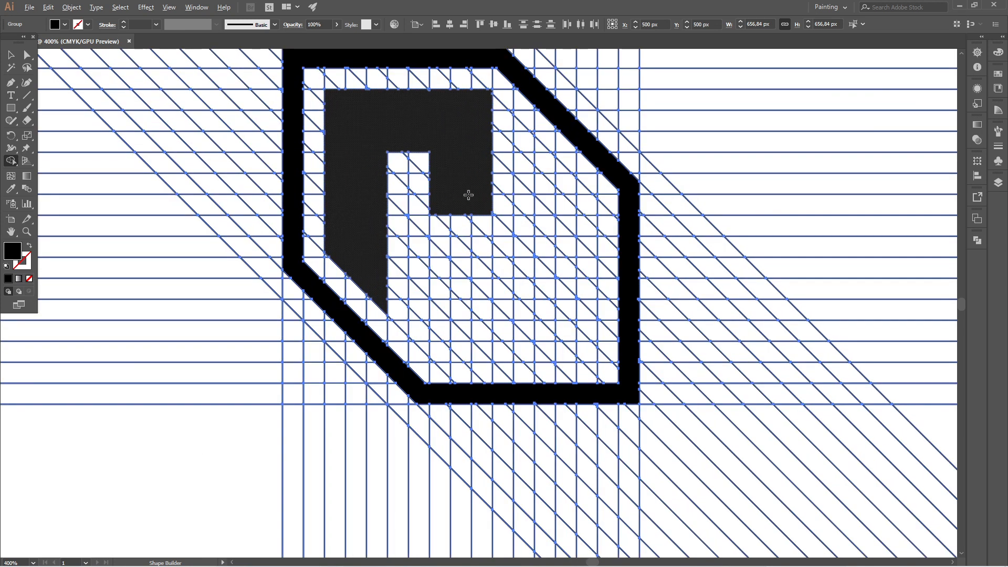
pyautogui.click(487, 158)
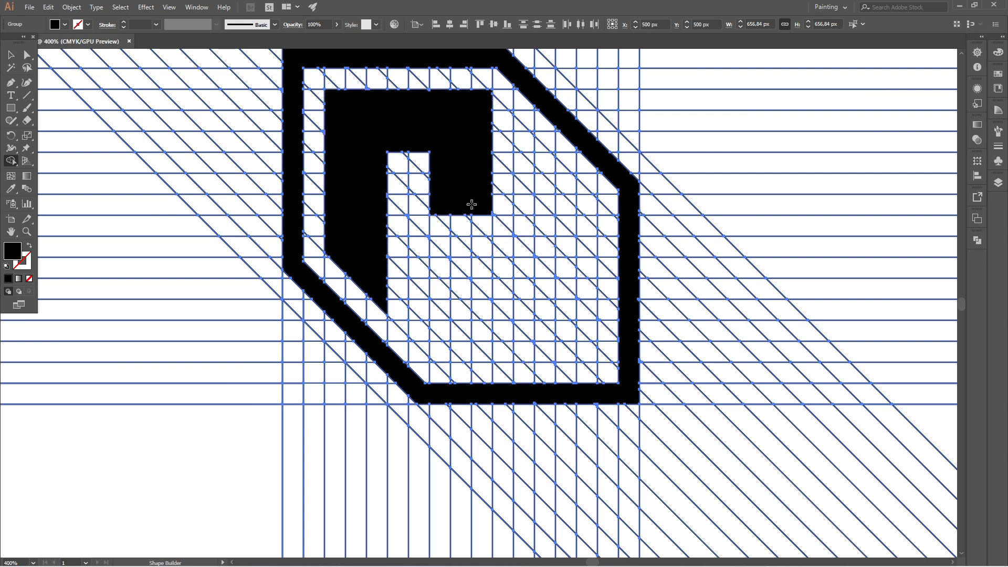
pyautogui.hotkey('ctrl', 'z')
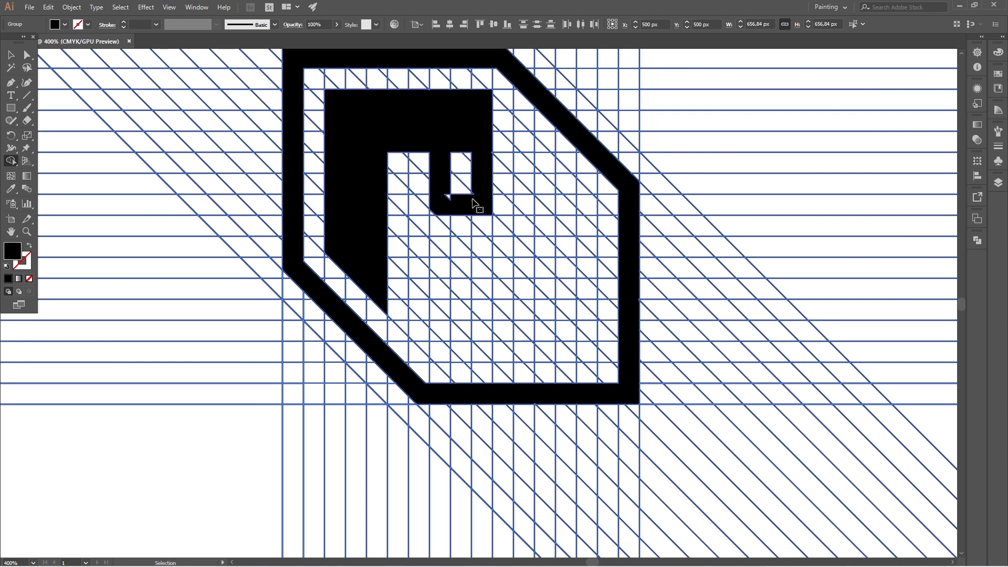
pyautogui.hotkey('ctrl', 'z')
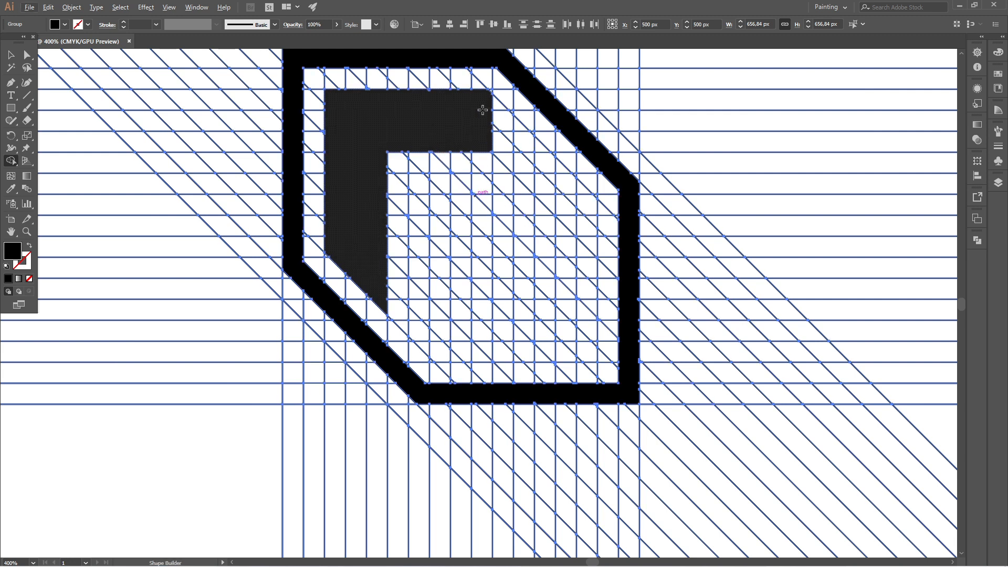
pyautogui.scroll(2, 484, 107)
pyautogui.scroll(-2, 450, 169)
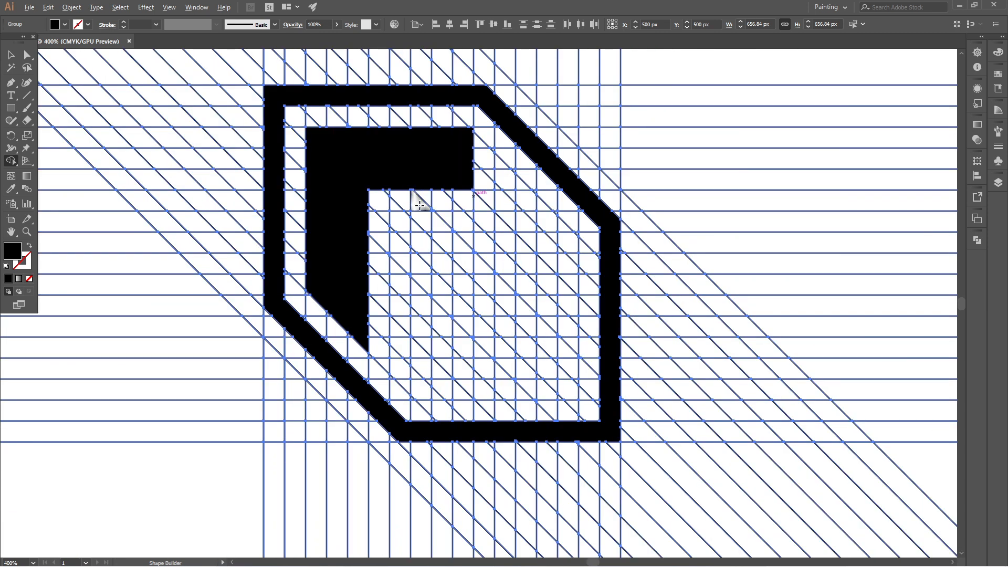
# Merge the left and lower edges of a hook three columns wide and two rows deep under the inner top arm's right end.
pyautogui.scroll(1, 459, 193)
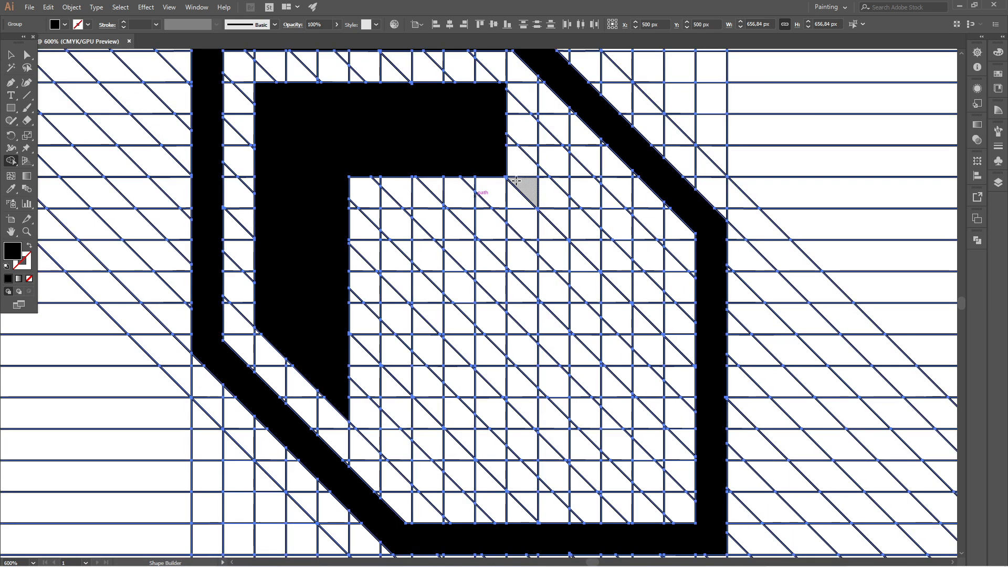
pyautogui.moveTo(499, 237); pyautogui.dragTo(457, 235)
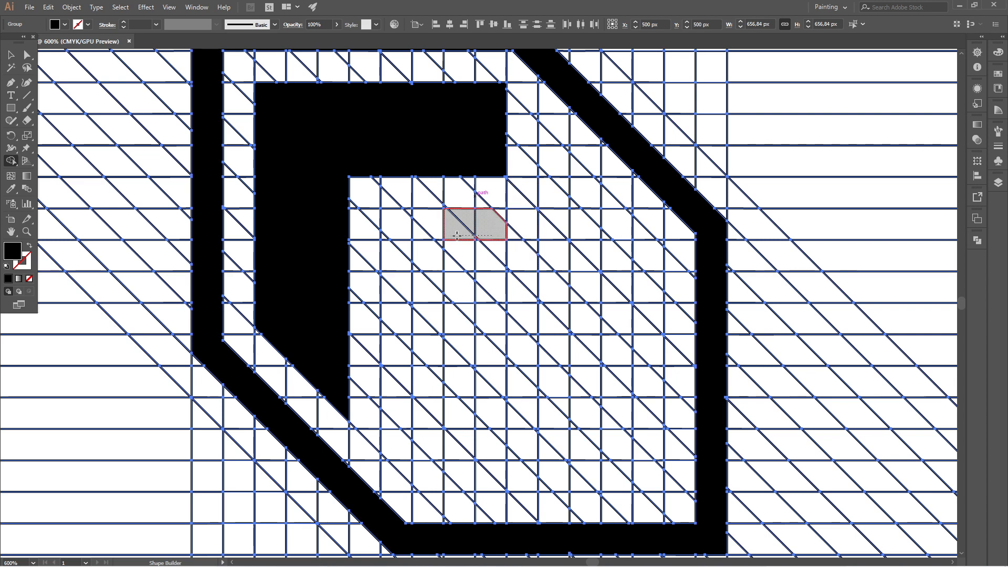
pyautogui.moveTo(424, 179); pyautogui.dragTo(420, 187)
# Fill the remaining cells and slivers inside the two-row hook to make it solid.
pyautogui.scroll(3, 420, 187)
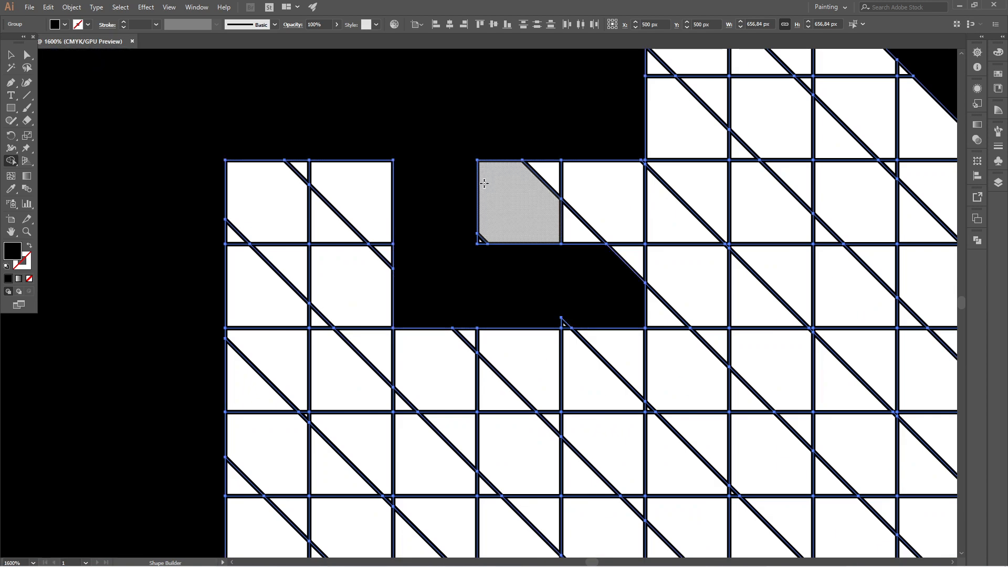
pyautogui.moveTo(481, 234)
pyautogui.mouseDown()
pyautogui.moveTo(592, 282)
pyautogui.moveTo(580, 313)
pyautogui.moveTo(562, 322)
pyautogui.moveTo(614, 291)
pyautogui.moveTo(605, 139)
pyautogui.mouseUp()
pyautogui.moveTo(524, 180); pyautogui.dragTo(630, 225)
pyautogui.scroll(4, 642, 162)
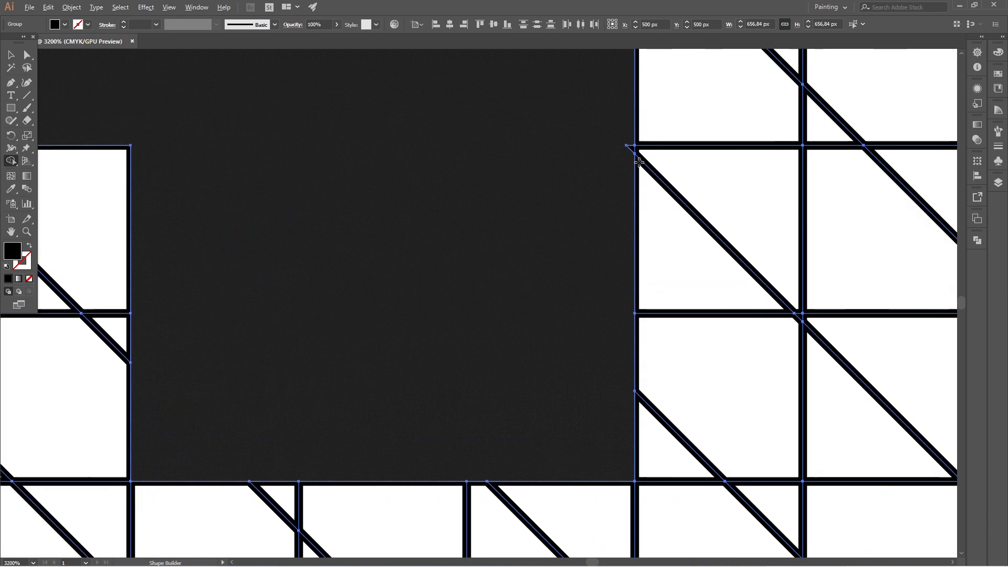
pyautogui.scroll(-6, 537, 232)
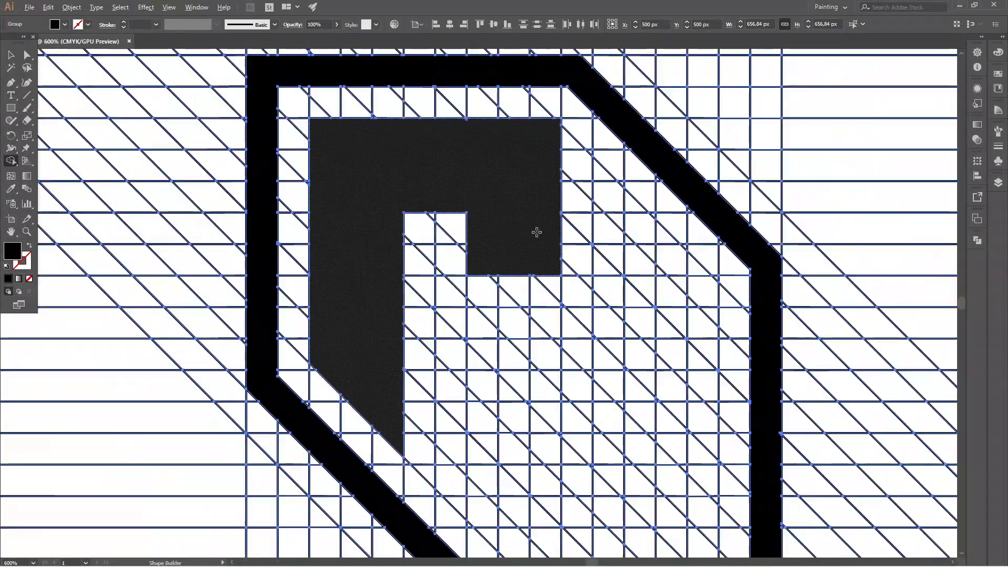
pyautogui.scroll(-2, 533, 230)
pyautogui.scroll(1, 512, 307)
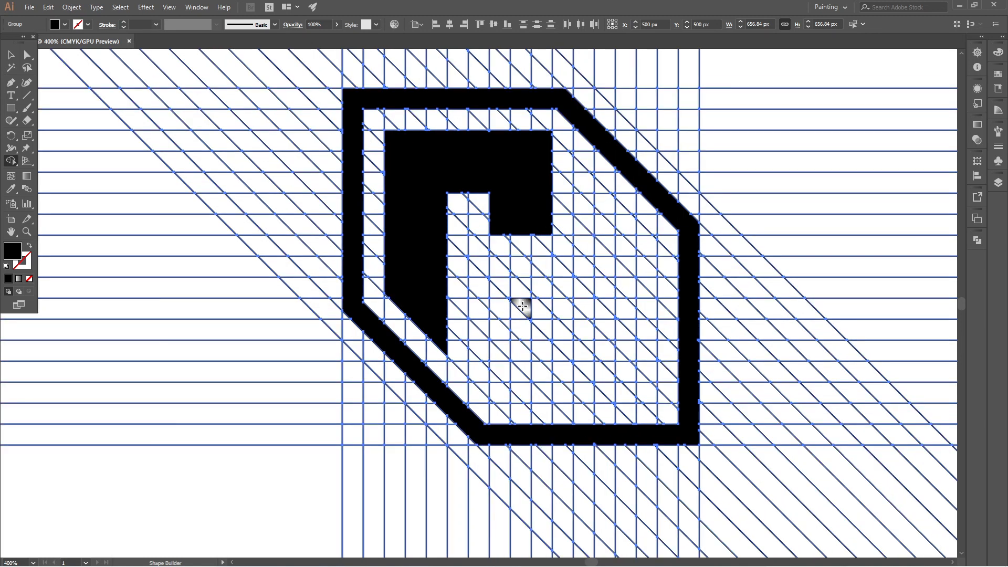
# Merge the border cells of a block three columns wide and five rows deep, three rows below the upper hook.
pyautogui.scroll(1, 511, 298)
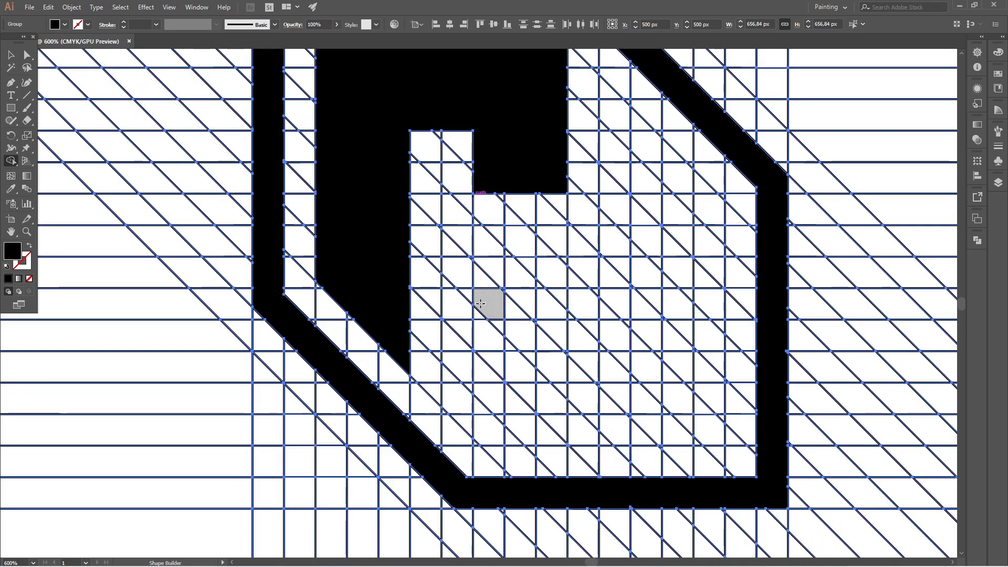
pyautogui.moveTo(489, 304); pyautogui.dragTo(560, 299)
pyautogui.scroll(2, 526, 376)
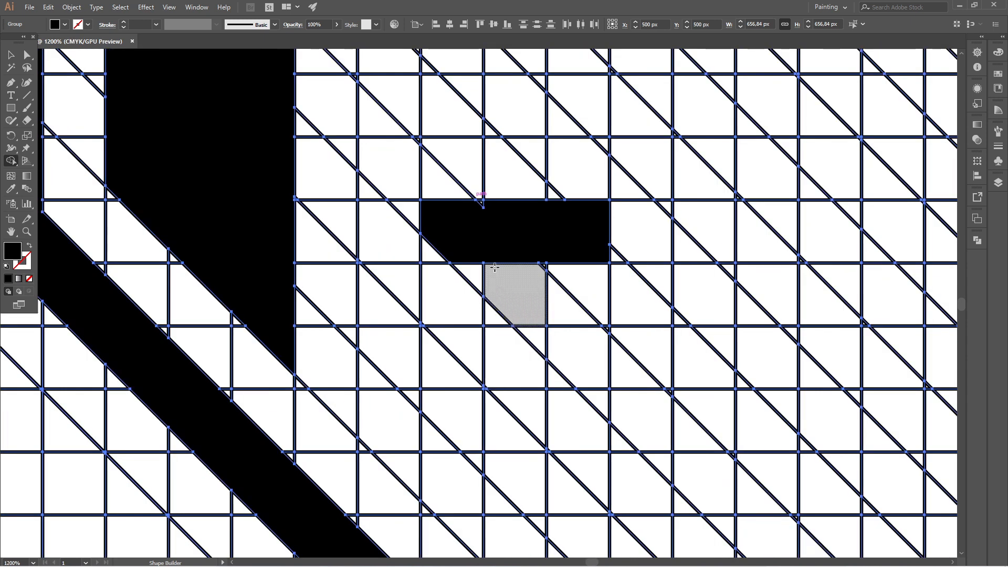
pyautogui.scroll(-2, 480, 206)
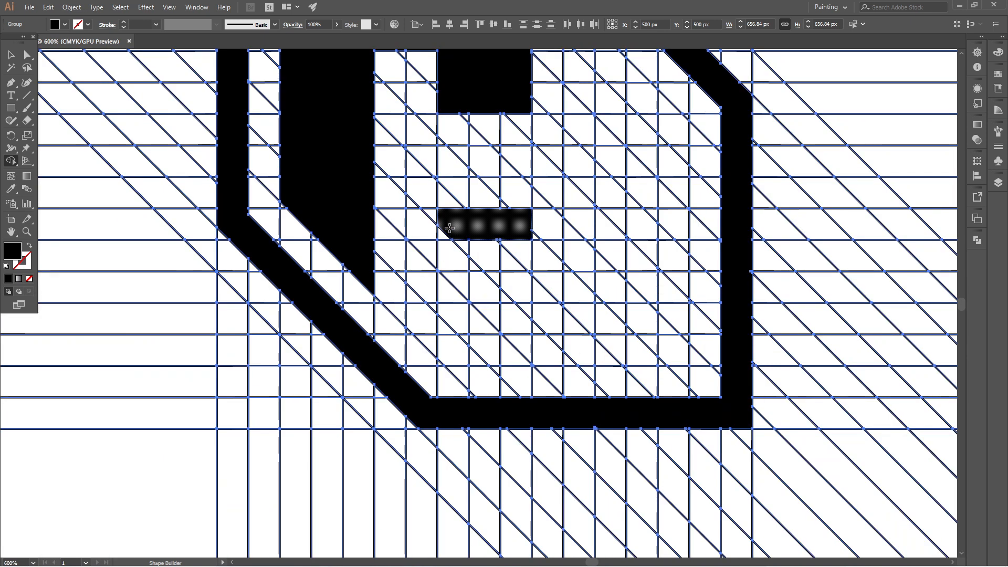
pyautogui.moveTo(465, 217)
pyautogui.mouseDown()
pyautogui.moveTo(457, 351)
pyautogui.moveTo(489, 355)
pyautogui.moveTo(515, 315)
pyautogui.moveTo(514, 252)
pyautogui.mouseUp()
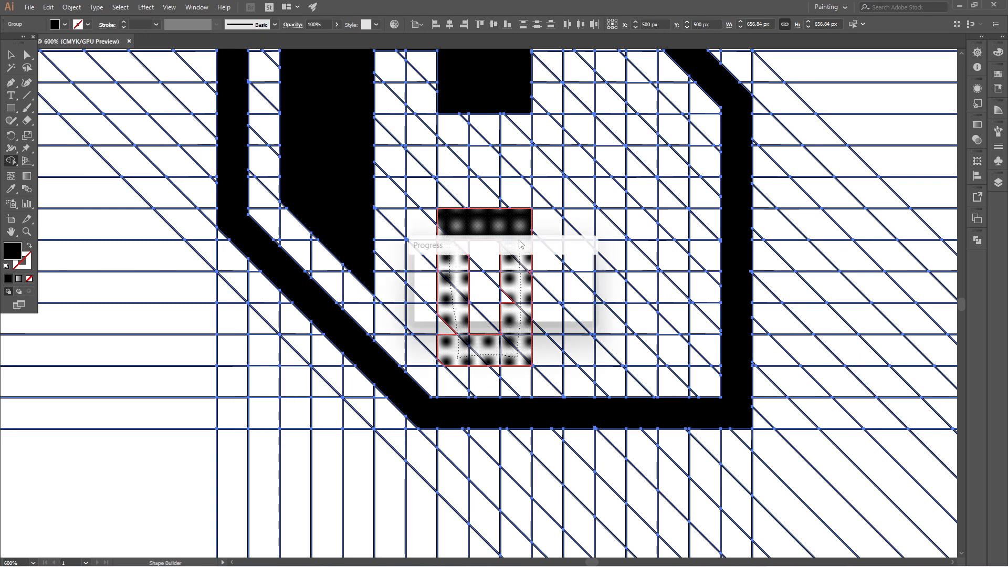
# Fill the notches and remaining cells inside the lower block to make it solid.
pyautogui.scroll(2, 496, 252)
pyautogui.moveTo(512, 377); pyautogui.dragTo(514, 380)
pyautogui.moveTo(561, 313); pyautogui.dragTo(563, 290)
pyautogui.moveTo(483, 427)
pyautogui.mouseDown()
pyautogui.moveTo(518, 403)
pyautogui.moveTo(506, 417)
pyautogui.mouseUp()
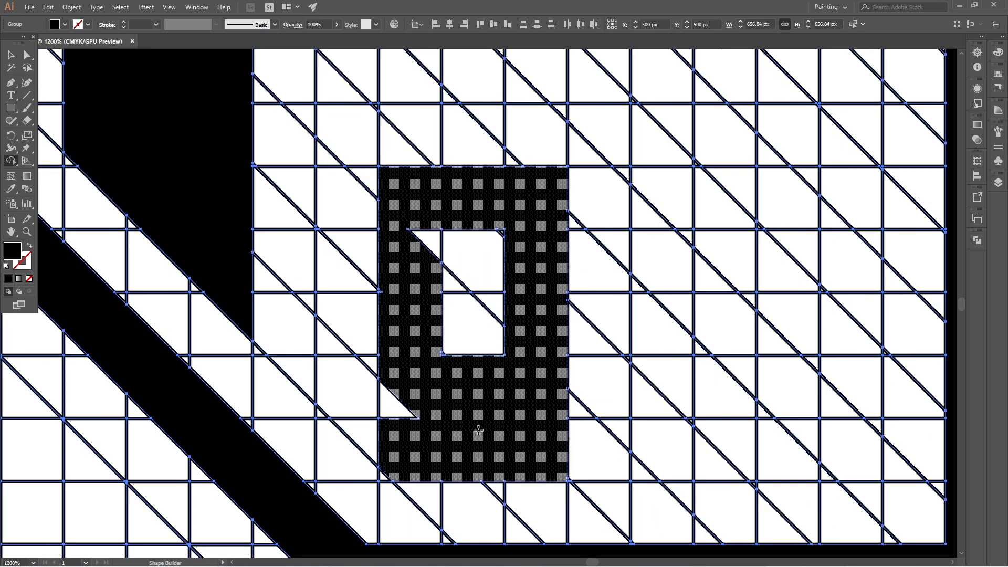
pyautogui.moveTo(395, 403); pyautogui.dragTo(383, 463)
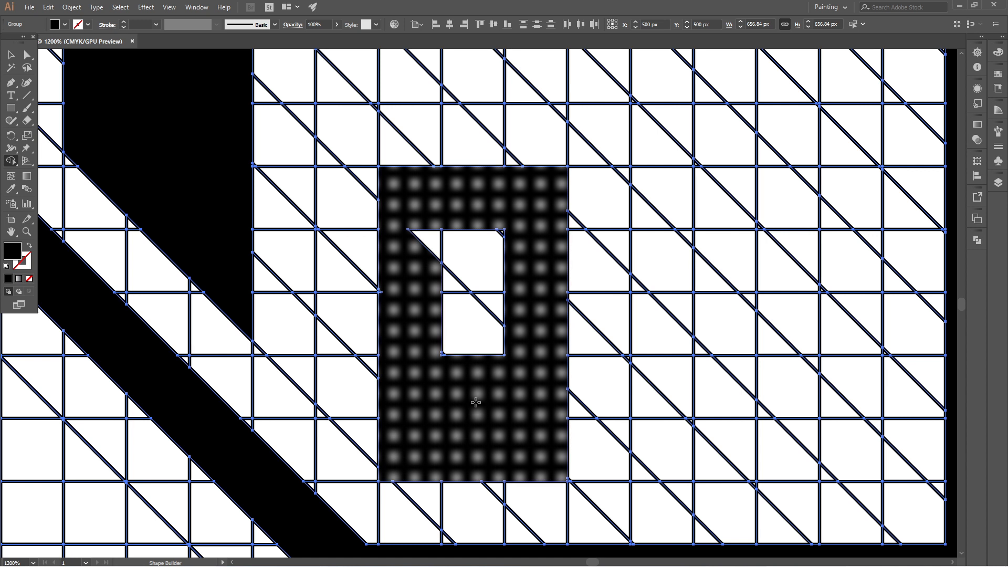
pyautogui.moveTo(505, 235); pyautogui.dragTo(432, 231)
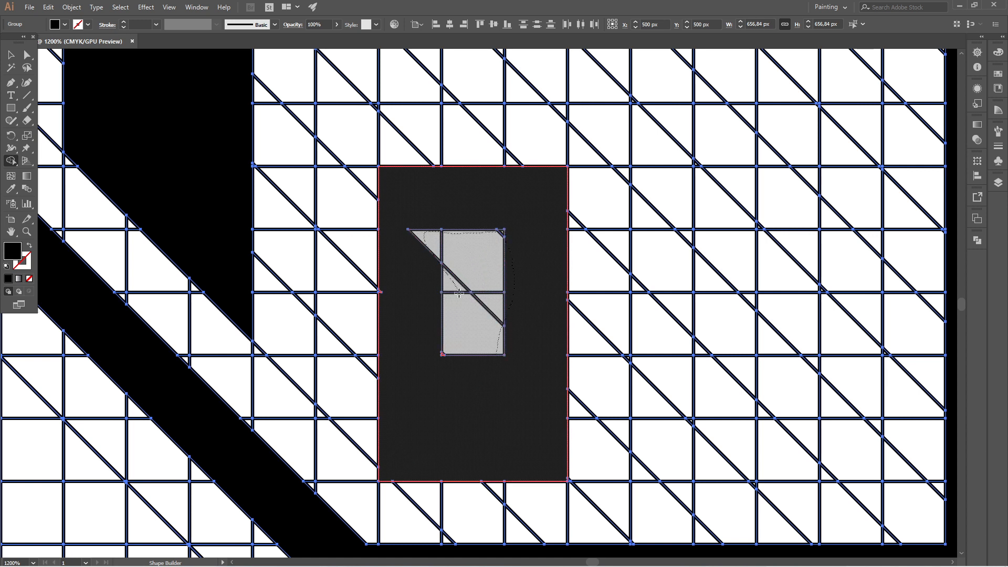
pyautogui.moveTo(459, 291); pyautogui.dragTo(479, 315)
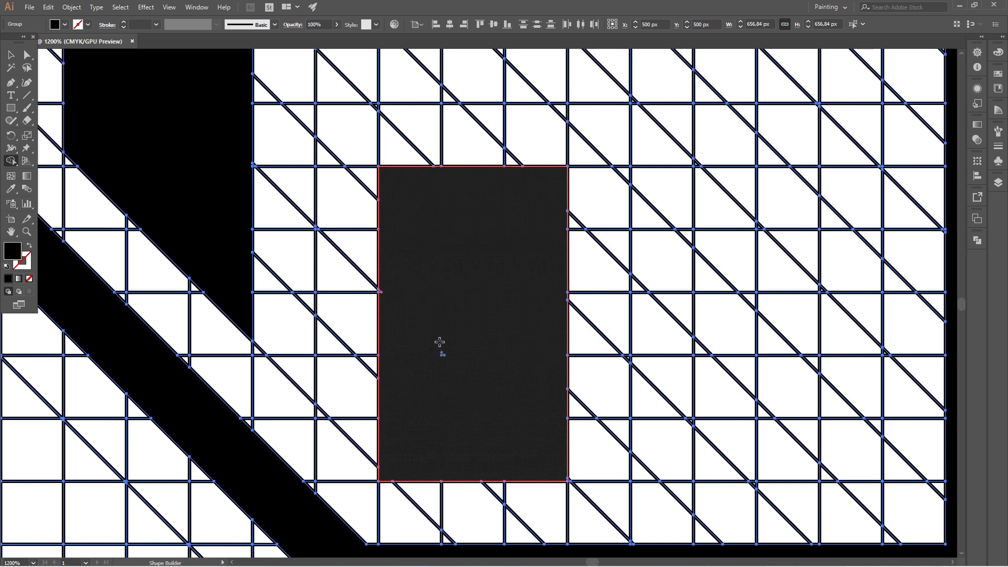
pyautogui.scroll(4, 386, 294)
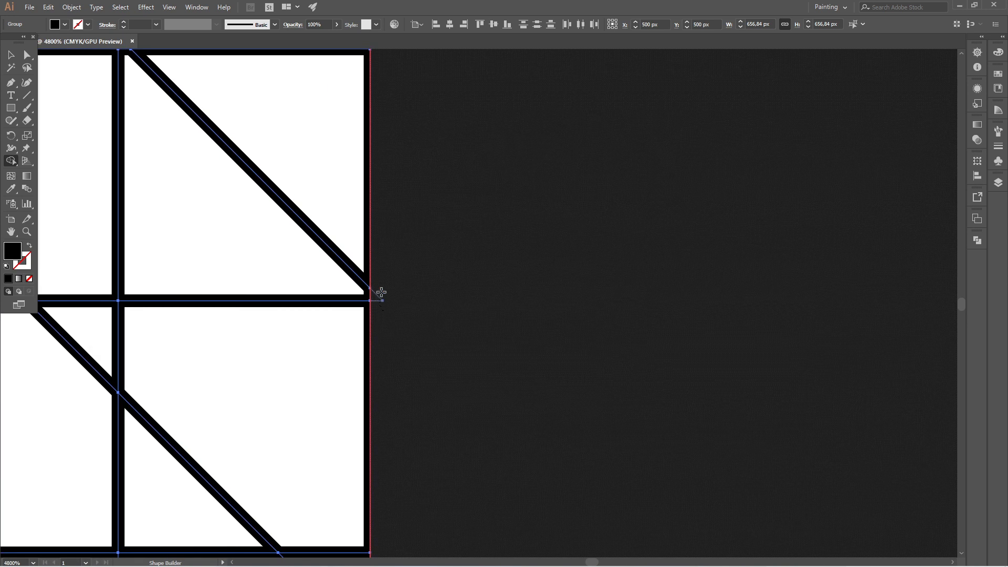
pyautogui.scroll(-8, 382, 292)
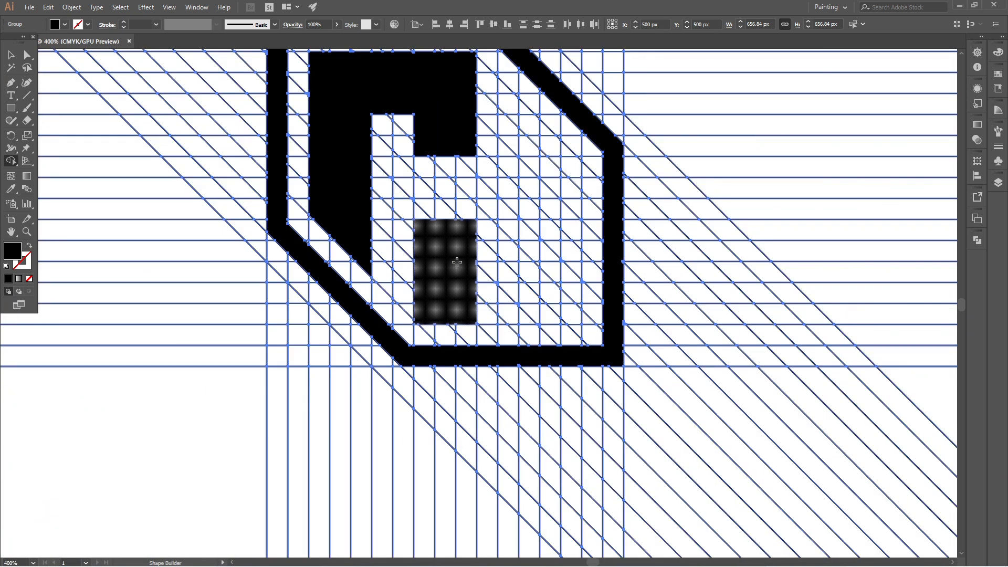
# Extend the block's lower three rows by two columns to the right as a solid area.
pyautogui.scroll(2, 476, 322)
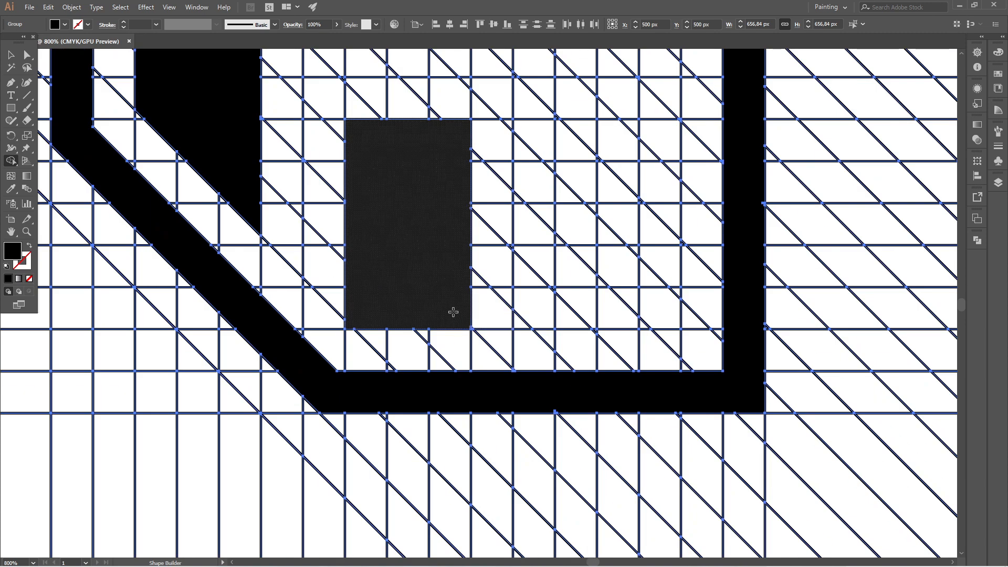
pyautogui.moveTo(473, 272); pyautogui.dragTo(504, 271)
pyautogui.moveTo(540, 233)
pyautogui.mouseDown()
pyautogui.moveTo(541, 319)
pyautogui.moveTo(462, 316)
pyautogui.moveTo(472, 325)
pyautogui.moveTo(449, 330)
pyautogui.mouseUp()
pyautogui.scroll(3, 471, 329)
pyautogui.moveTo(590, 244); pyautogui.dragTo(432, 184)
pyautogui.scroll(-2, 553, 218)
pyautogui.scroll(-2, 548, 221)
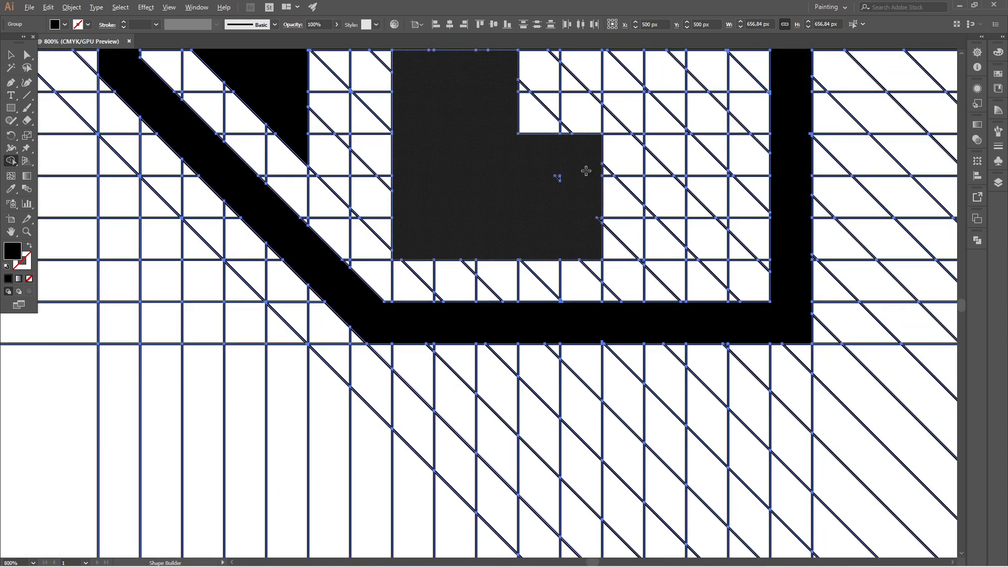
pyautogui.scroll(3, 531, 217)
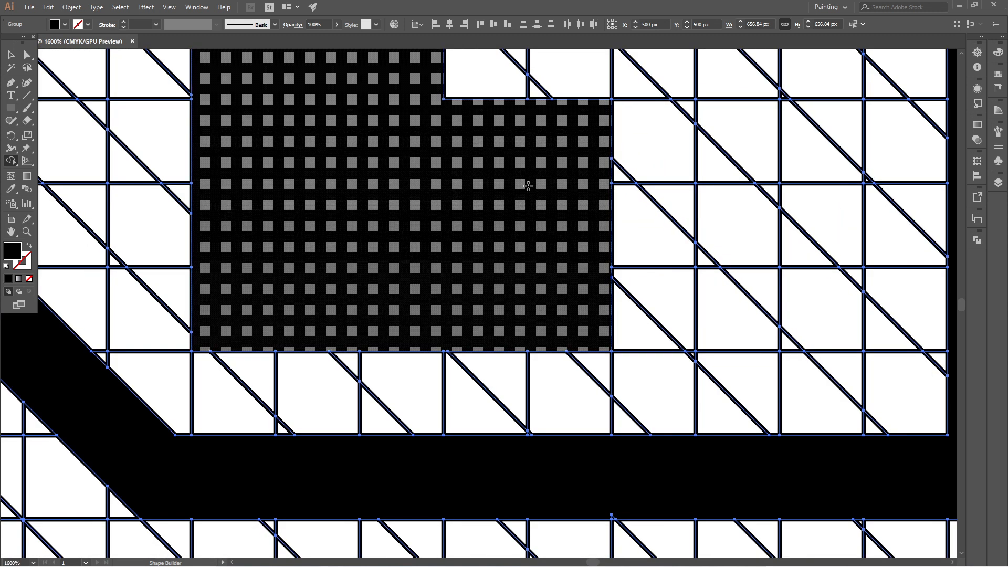
pyautogui.scroll(-4, 455, 230)
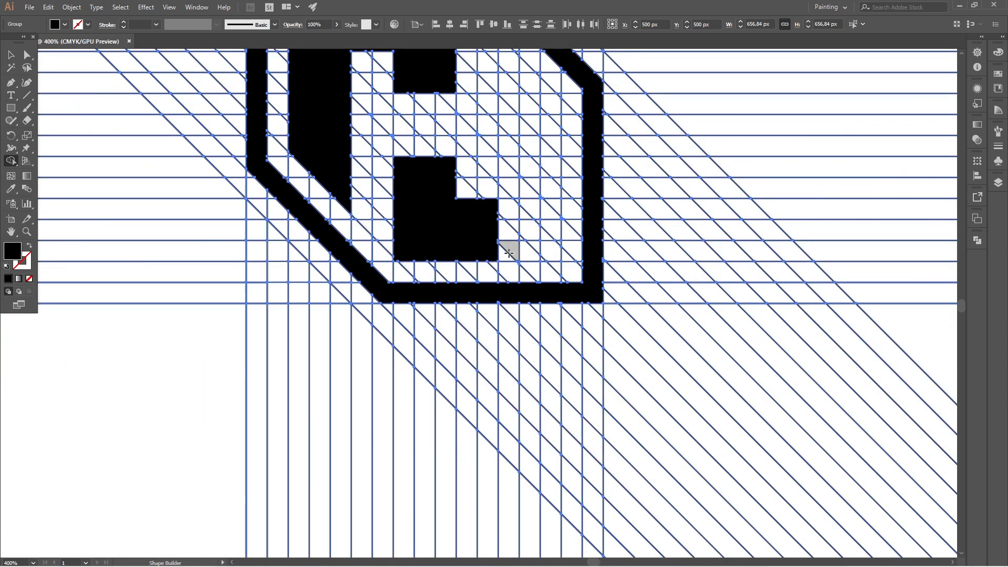
# Extend the three-row base three more columns right and merge its outermost column upward to start the right arm.
pyautogui.moveTo(500, 252)
pyautogui.mouseDown()
pyautogui.moveTo(555, 255)
pyautogui.moveTo(550, 121)
pyautogui.mouseUp()
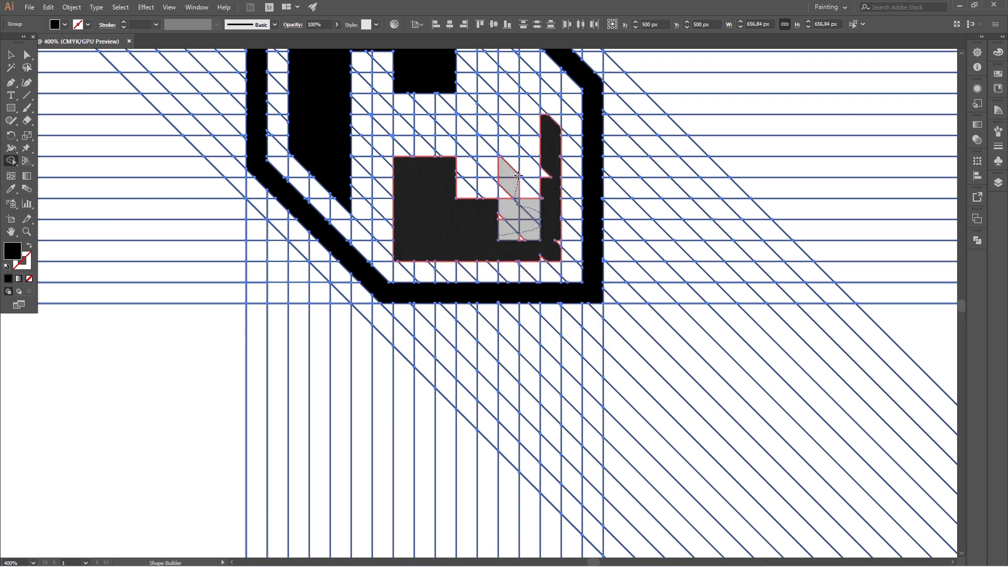
pyautogui.scroll(3, 533, 257)
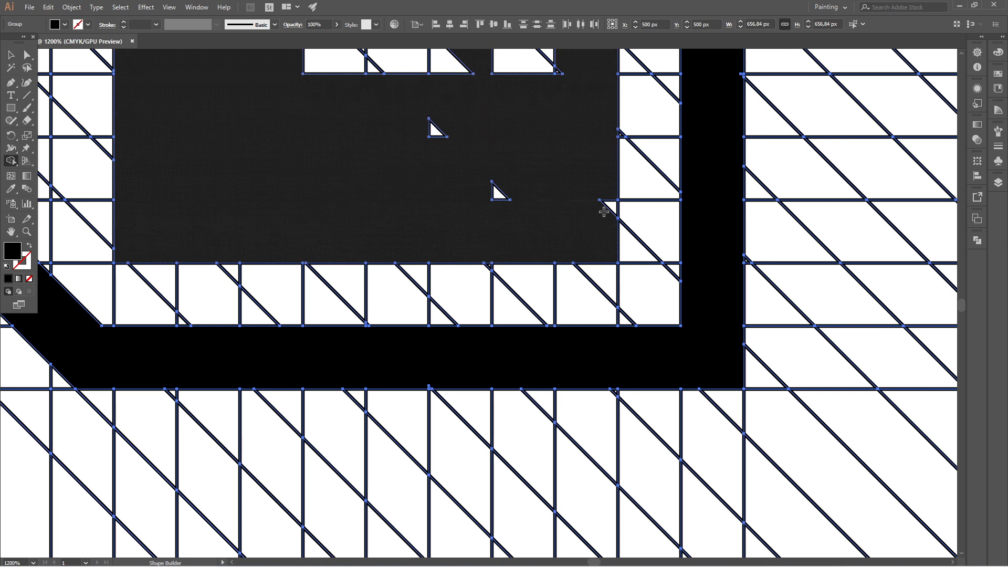
pyautogui.scroll(-4, 499, 231)
pyautogui.scroll(3, 480, 216)
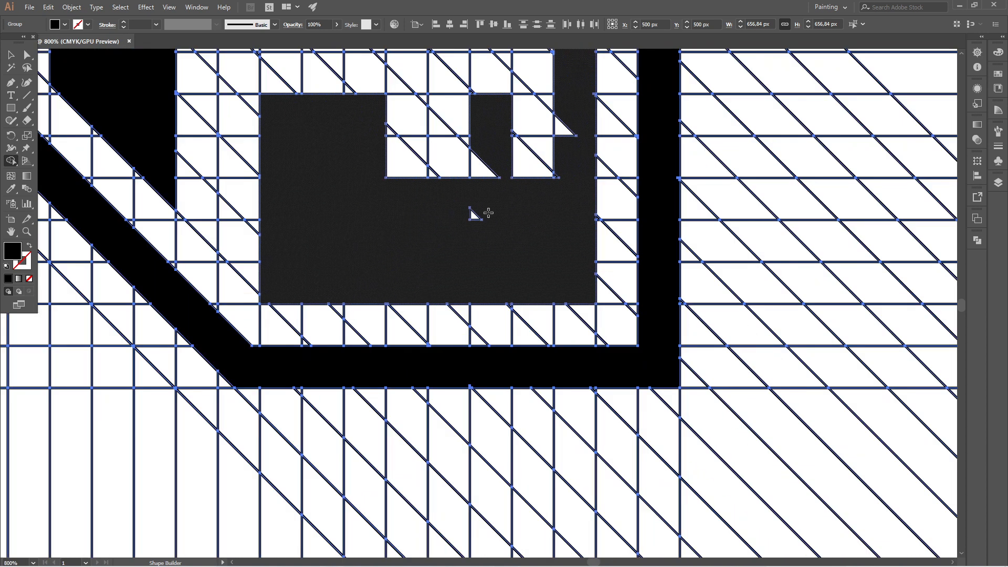
pyautogui.scroll(-4, 496, 269)
pyautogui.scroll(3, 501, 218)
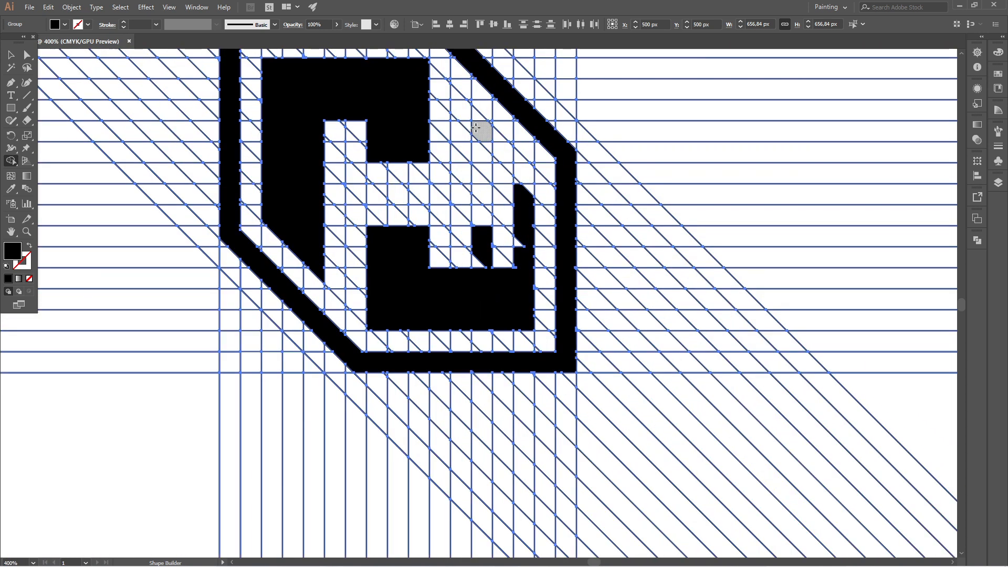
# Merge the left edge column of the right arm from the base up towards the outer frame's diagonal.
pyautogui.moveTo(476, 112)
pyautogui.mouseDown()
pyautogui.moveTo(487, 210)
pyautogui.moveTo(477, 273)
pyautogui.moveTo(498, 276)
pyautogui.moveTo(470, 257)
pyautogui.moveTo(525, 229)
pyautogui.moveTo(524, 246)
pyautogui.moveTo(468, 240)
pyautogui.mouseUp()
pyautogui.scroll(2, 515, 262)
pyautogui.scroll(2, 423, 200)
pyautogui.moveTo(433, 200); pyautogui.dragTo(449, 106)
pyautogui.scroll(-3, 474, 102)
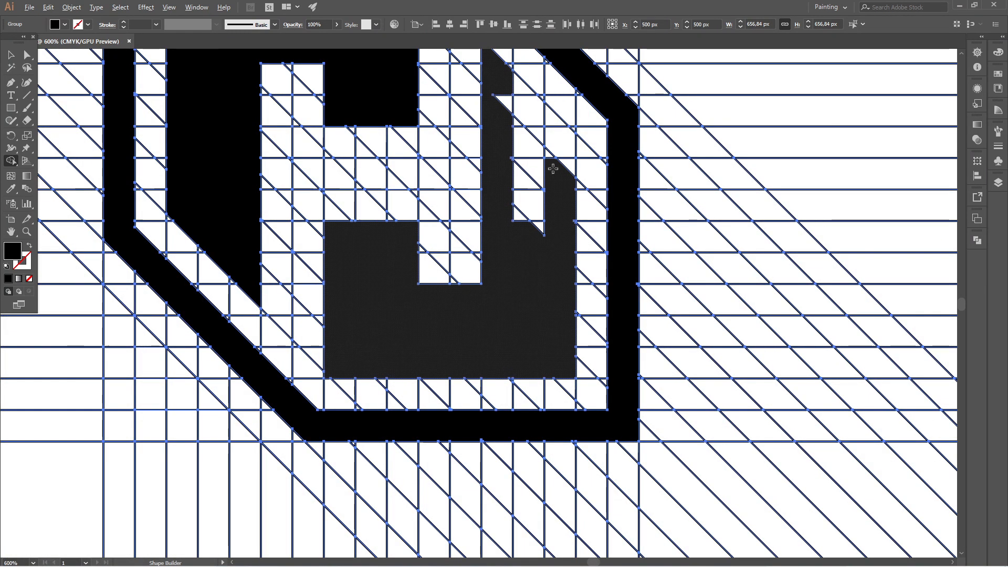
# Merge the diagonal top edge of the right arm and fill the larger cells enclosed by it.
pyautogui.scroll(3, 538, 212)
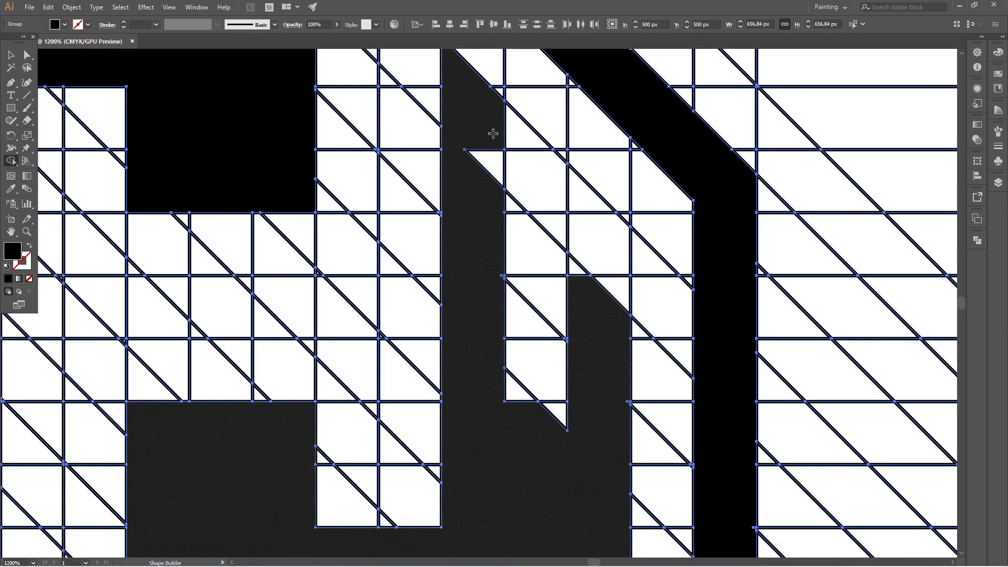
pyautogui.moveTo(539, 185)
pyautogui.mouseDown()
pyautogui.moveTo(580, 231)
pyautogui.moveTo(604, 303)
pyautogui.mouseUp()
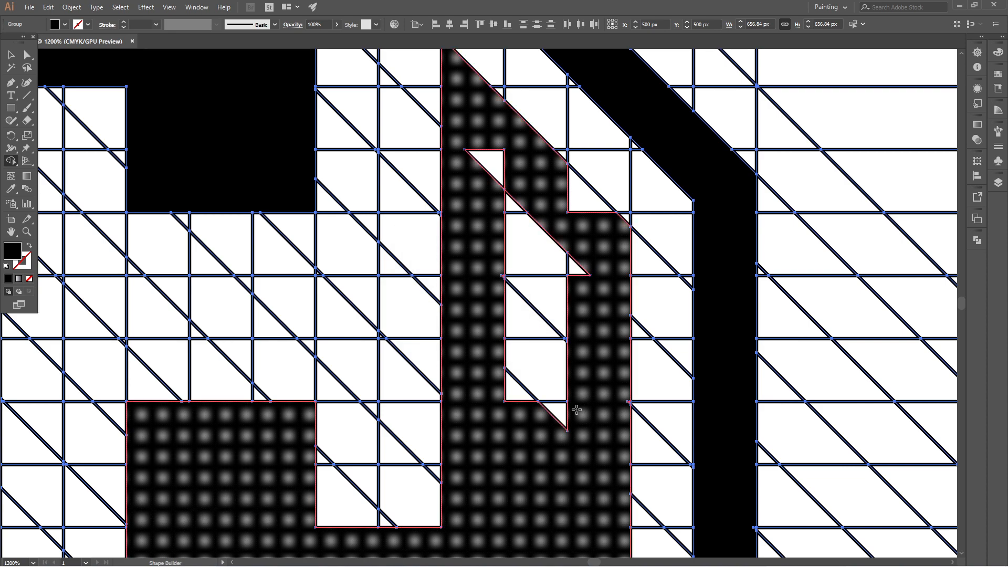
pyautogui.moveTo(552, 348)
pyautogui.mouseDown()
pyautogui.moveTo(558, 315)
pyautogui.moveTo(574, 408)
pyautogui.moveTo(556, 354)
pyautogui.mouseUp()
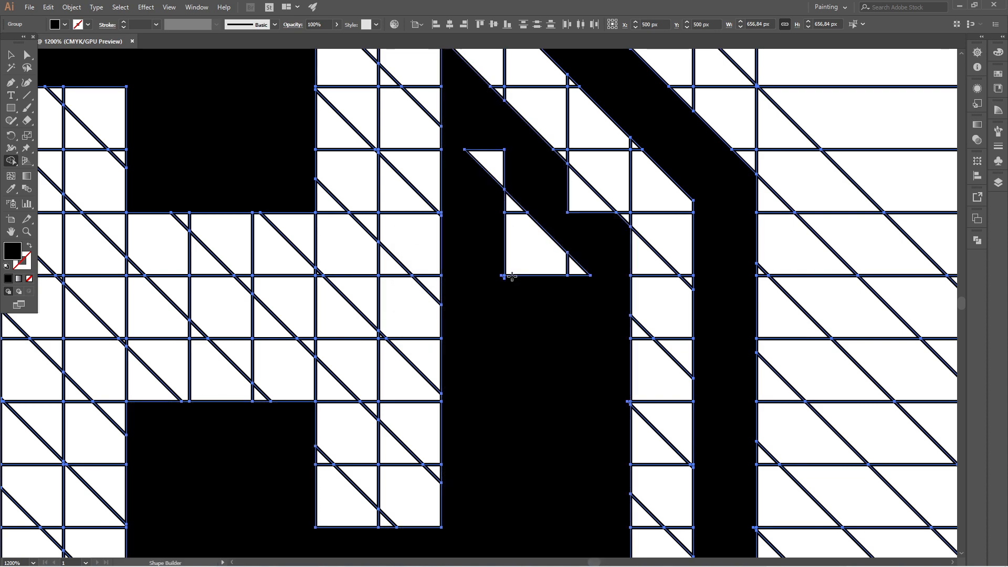
pyautogui.scroll(1, 505, 269)
pyautogui.scroll(3, 505, 268)
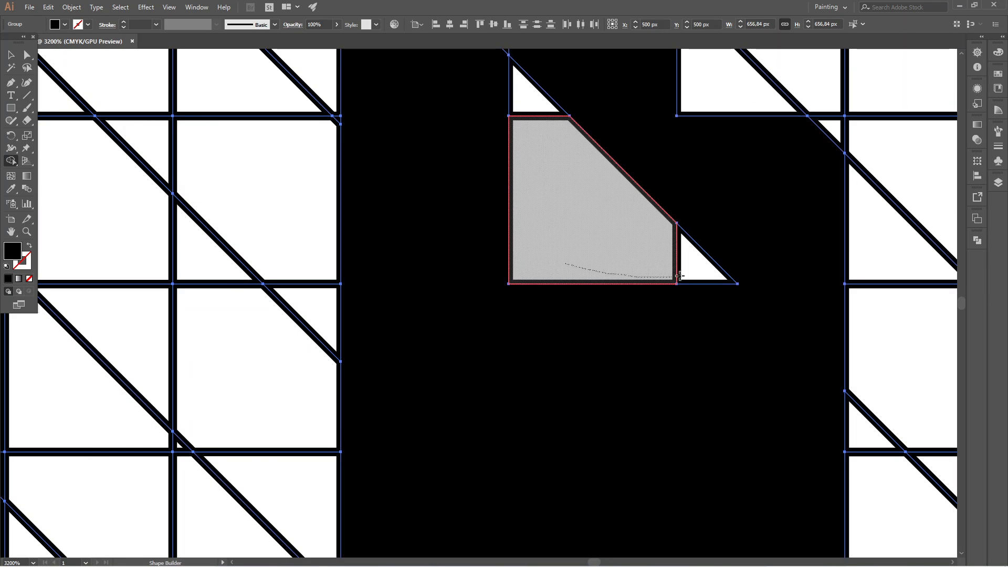
pyautogui.click(594, 252)
# Fill the leftover triangles and slivers in the right arm so it ends in a clean diagonal edge.
pyautogui.scroll(-4, 588, 304)
pyautogui.scroll(2, 589, 276)
pyautogui.moveTo(633, 271)
pyautogui.mouseDown()
pyautogui.moveTo(546, 207)
pyautogui.moveTo(535, 168)
pyautogui.mouseUp()
pyautogui.moveTo(608, 201); pyautogui.dragTo(666, 248)
pyautogui.scroll(-5, 567, 217)
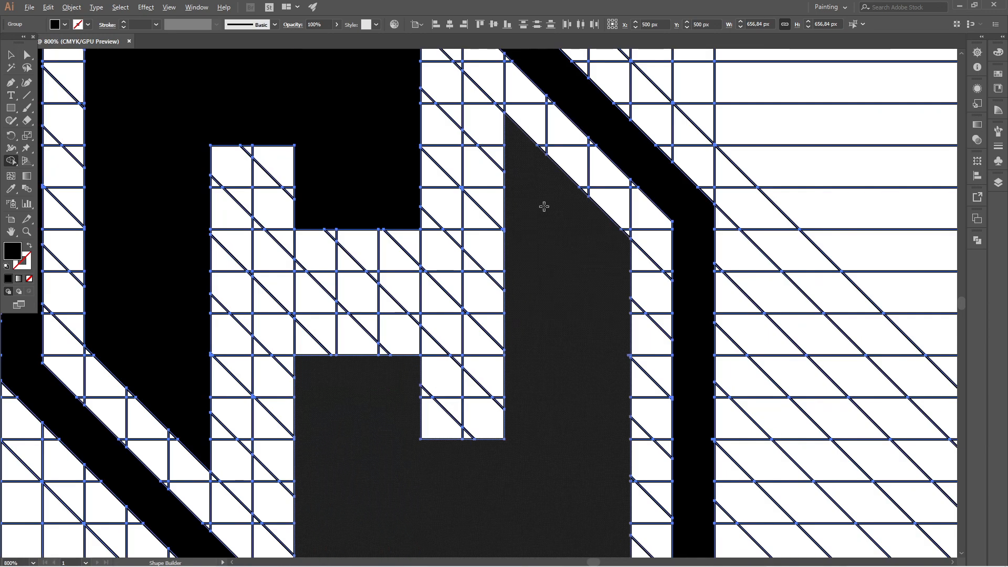
pyautogui.click(556, 260)
pyautogui.scroll(1, 453, 250)
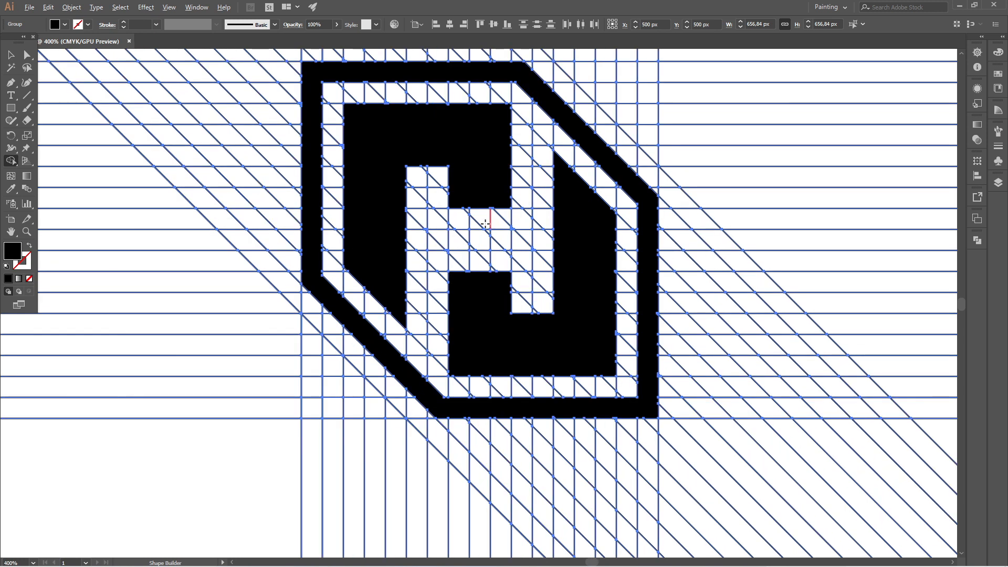
# Switch to the Selection tool and deselect the logo and grid lines.
pyautogui.scroll(-1, 485, 224)
pyautogui.scroll(-1, 457, 213)
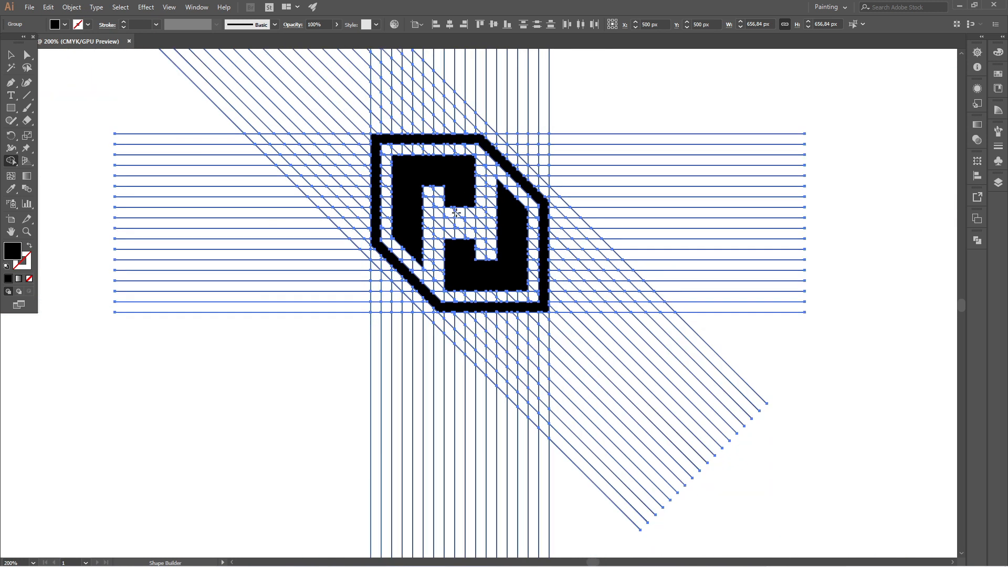
pyautogui.click(10, 55)
pyautogui.click(78, 78)
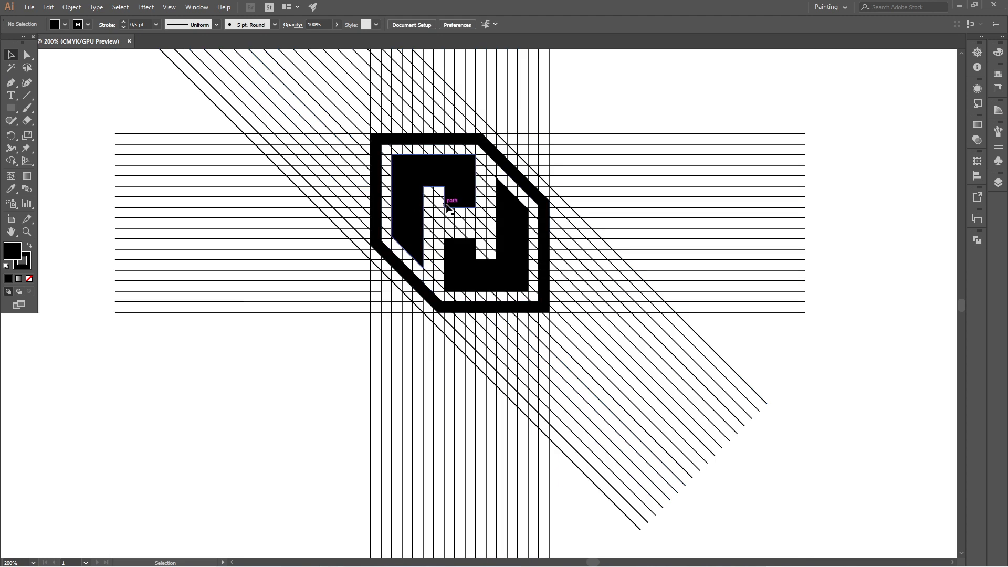
pyautogui.scroll(2, 458, 226)
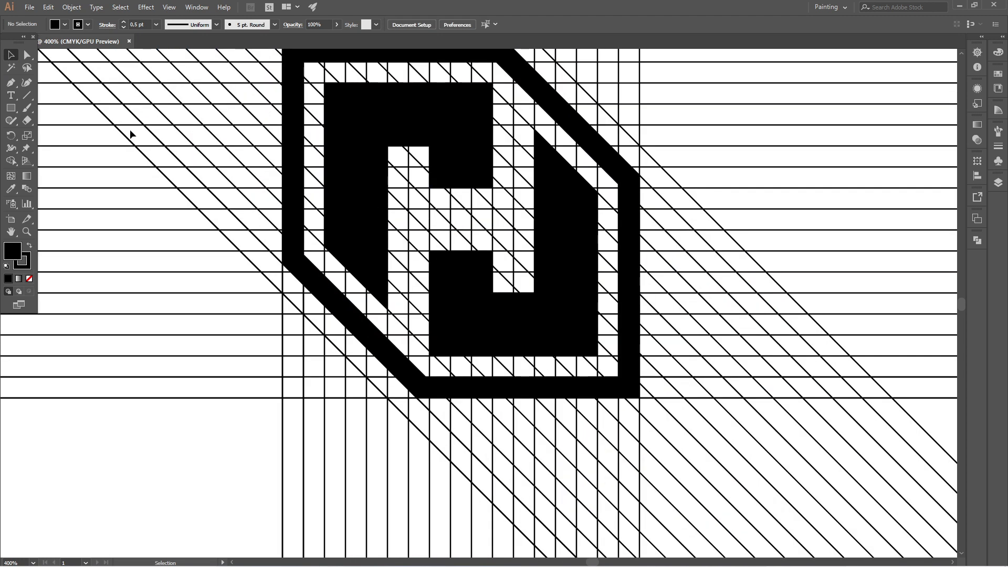
# Draw a rectangle about 113 px wide and 20 px high from the gap between the hooks past the right frame, and fill it orange.
pyautogui.click(10, 108)
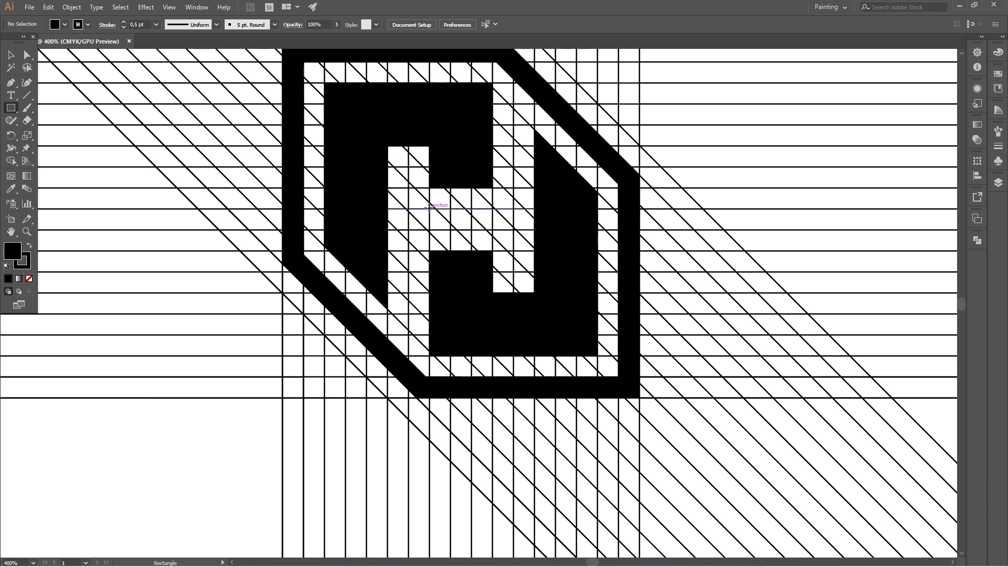
pyautogui.moveTo(429, 209); pyautogui.dragTo(667, 251)
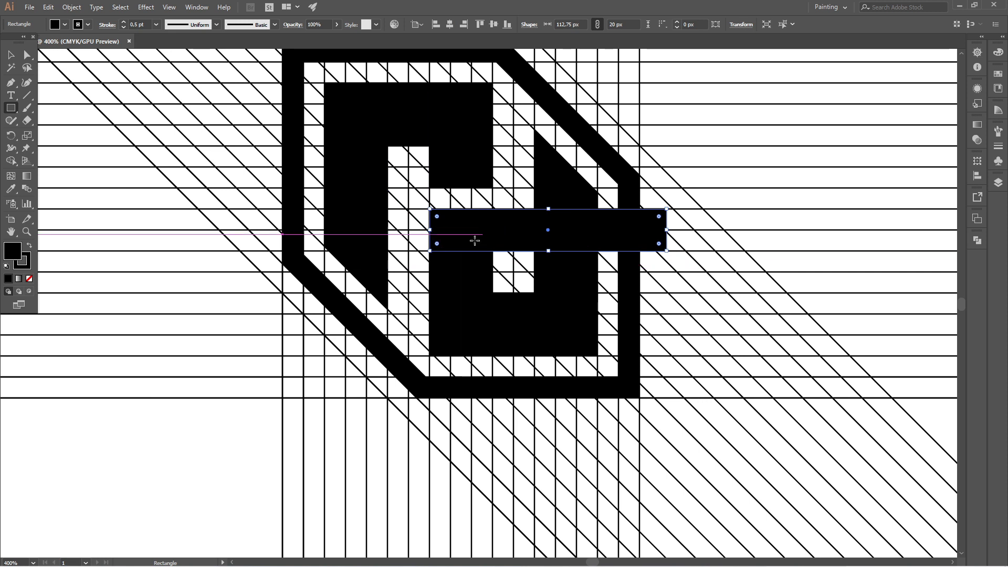
pyautogui.click(65, 24)
pyautogui.click(102, 42)
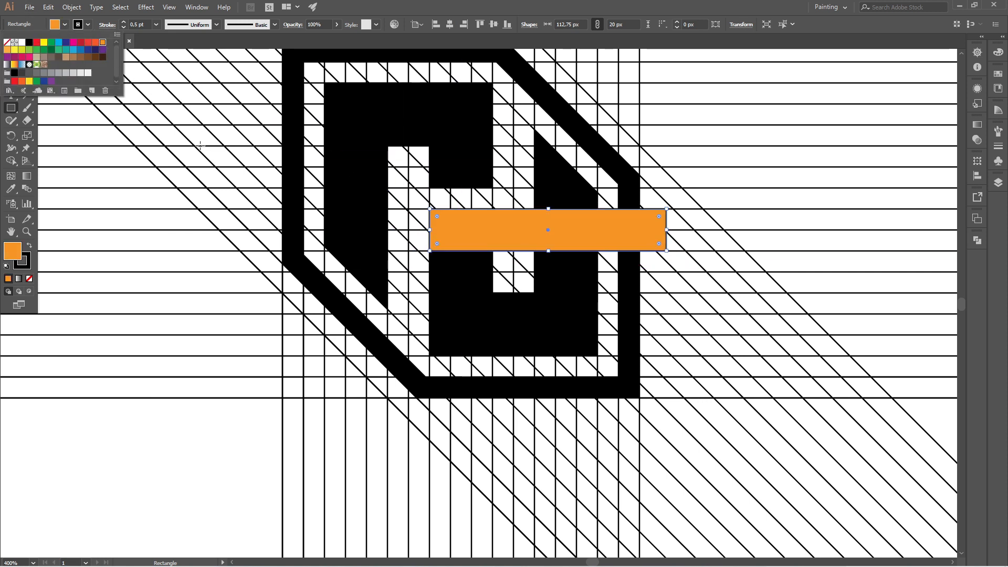
pyautogui.click(789, 119)
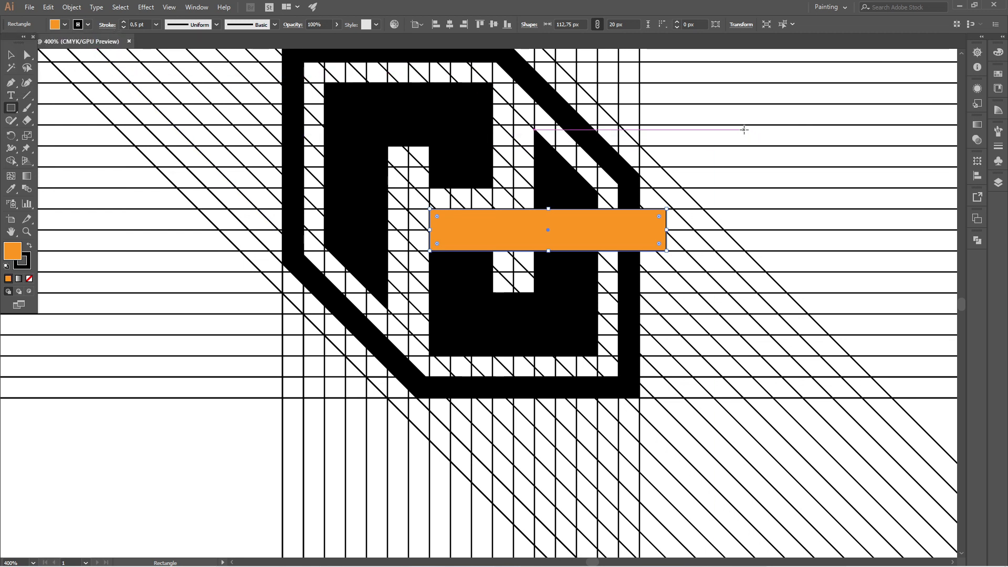
pyautogui.click(742, 130)
pyautogui.scroll(-1, 422, 199)
# Remove the stray tiny square and align the orange rectangle vertically to the artboard's centre.
pyautogui.press('v')
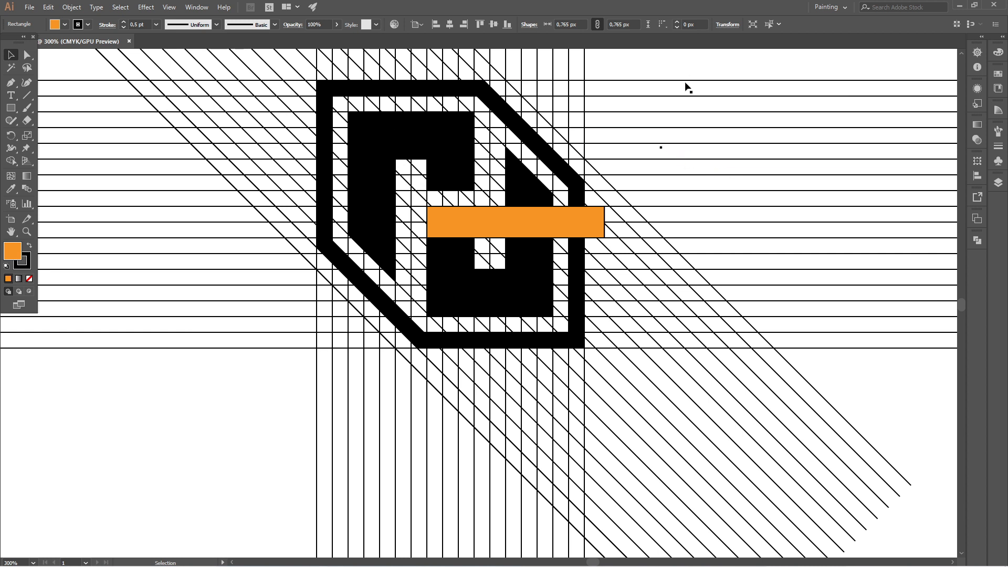
pyautogui.click(667, 158)
pyautogui.click(559, 218)
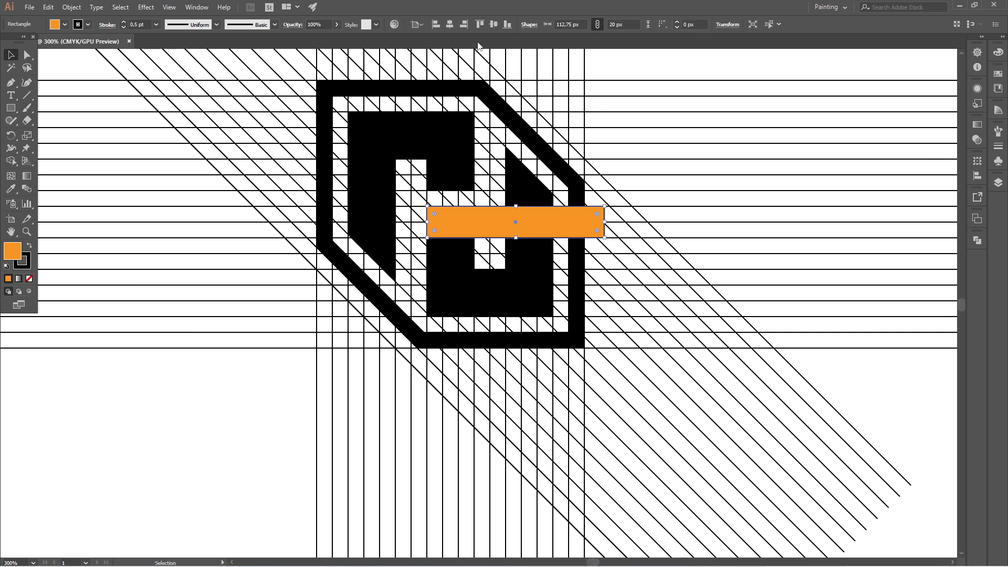
pyautogui.click(498, 24)
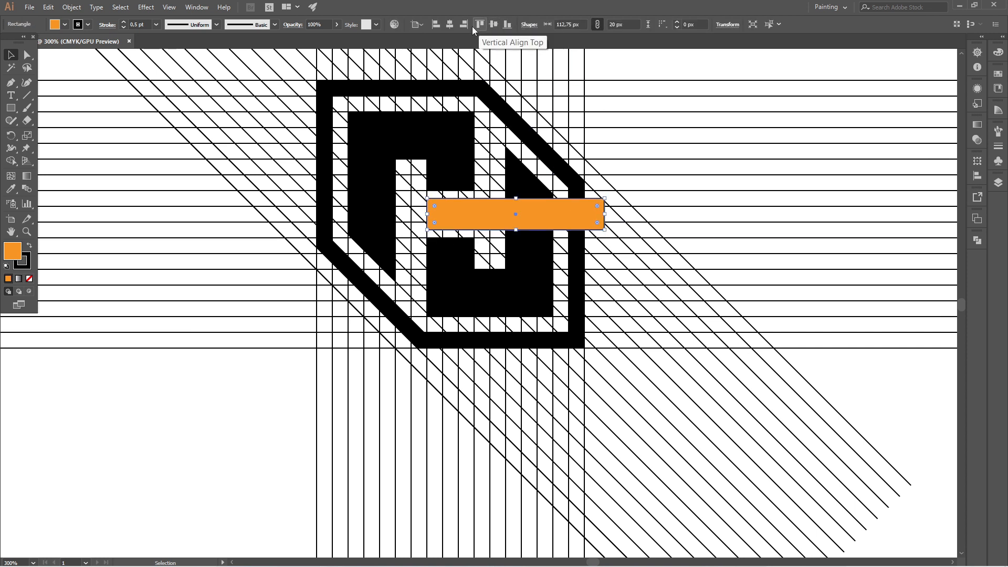
# Align the orange rectangle horizontally to the artboard's centre and deselect it.
pyautogui.click(451, 27)
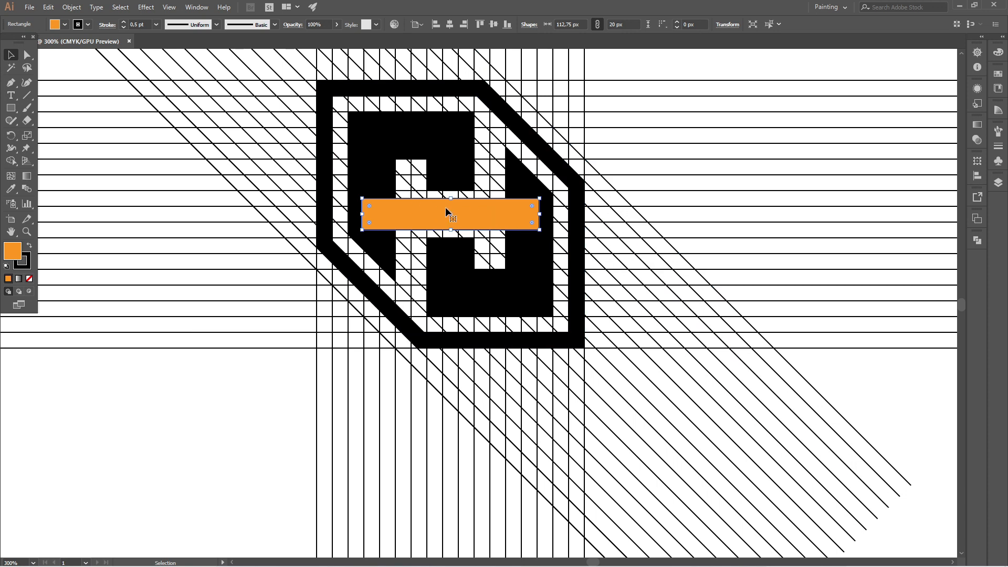
pyautogui.scroll(-1, 469, 180)
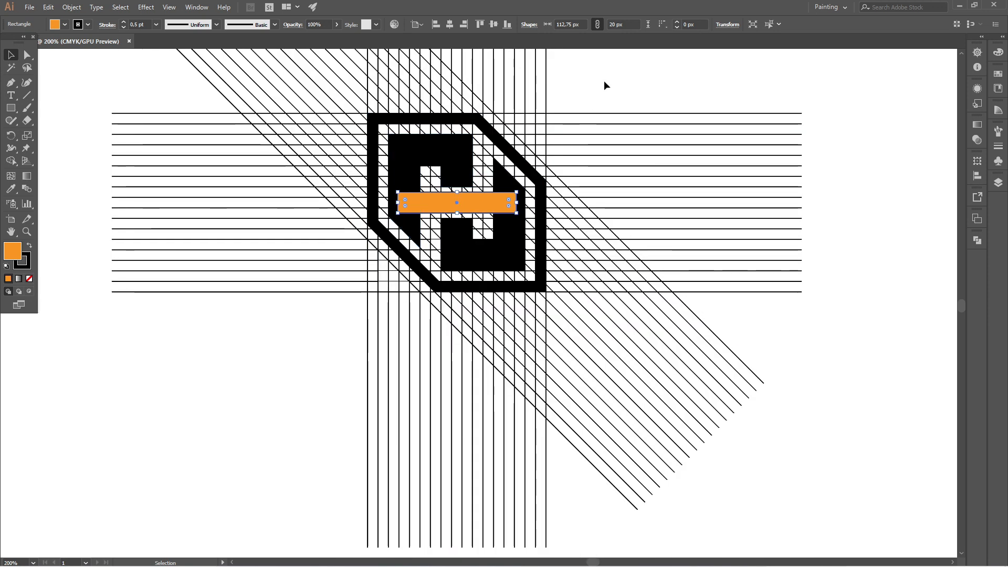
pyautogui.click(604, 82)
# Select all the artwork and use Shape Builder to merge the narrow strips above and below the orange rectangle into the adjoining hooks.
pyautogui.moveTo(202, 100); pyautogui.dragTo(722, 413)
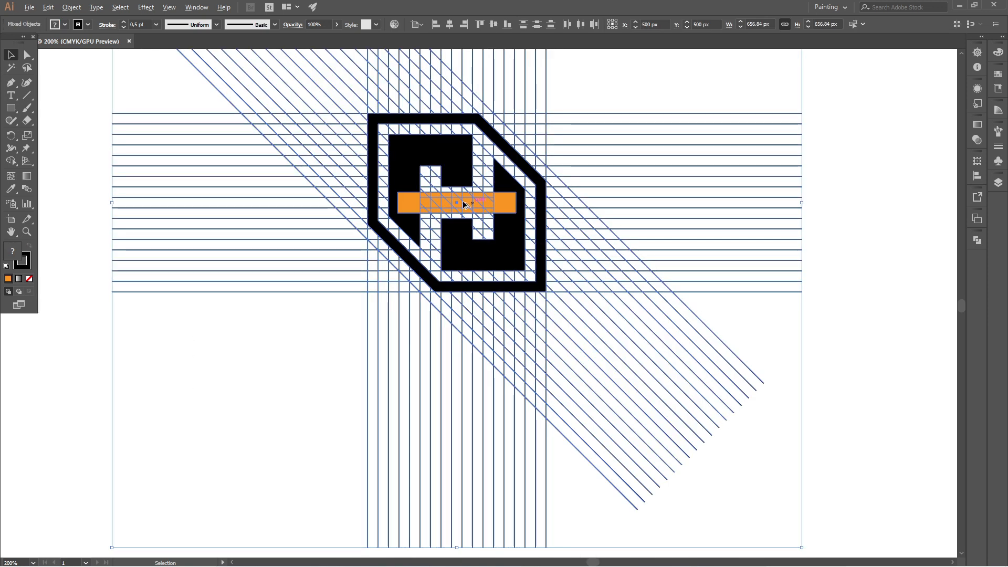
pyautogui.scroll(3, 458, 206)
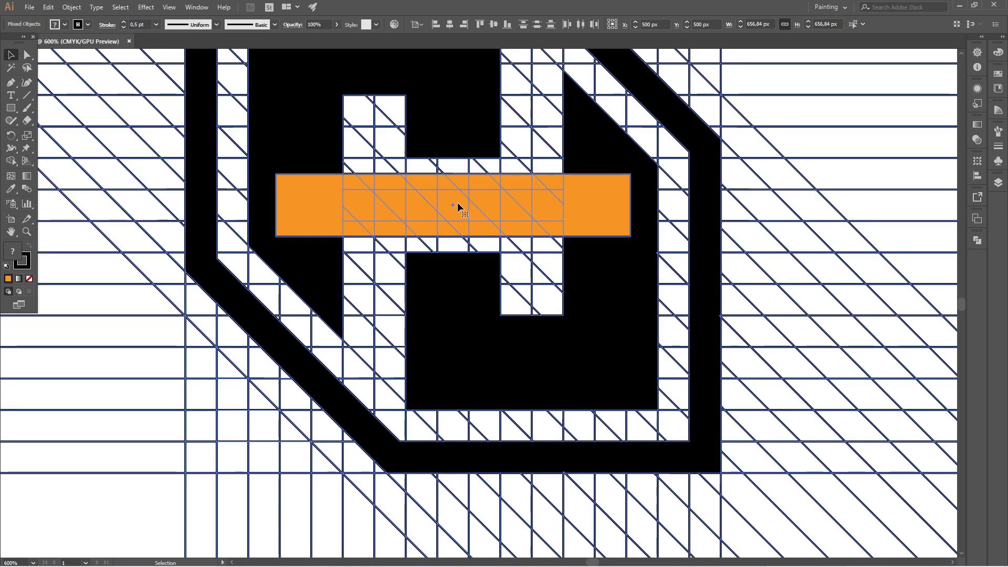
pyautogui.click(11, 162)
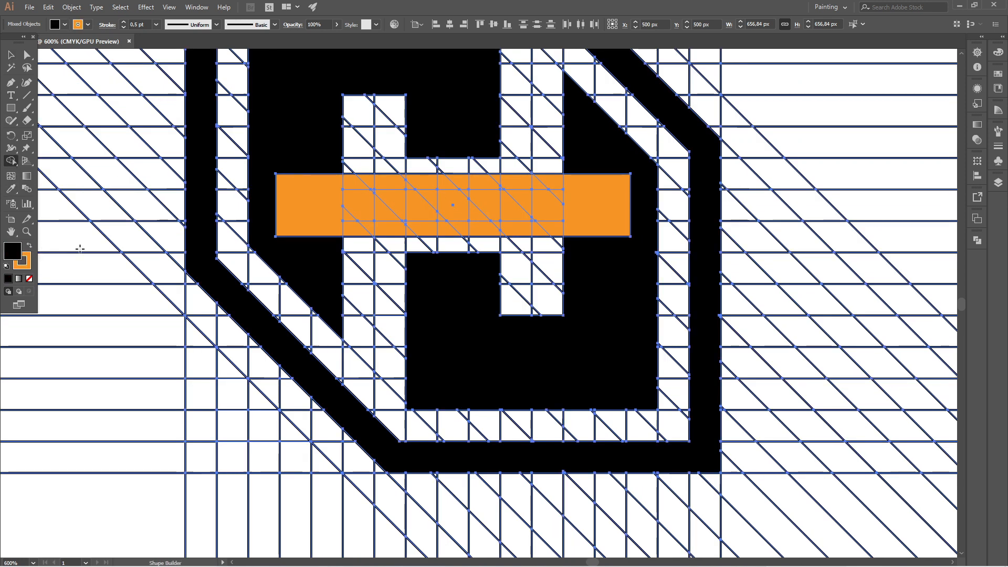
pyautogui.moveTo(420, 251)
pyautogui.mouseDown()
pyautogui.moveTo(481, 246)
pyautogui.moveTo(469, 247)
pyautogui.moveTo(466, 229)
pyautogui.mouseUp()
pyautogui.scroll(3, 470, 247)
pyautogui.scroll(-2, 489, 286)
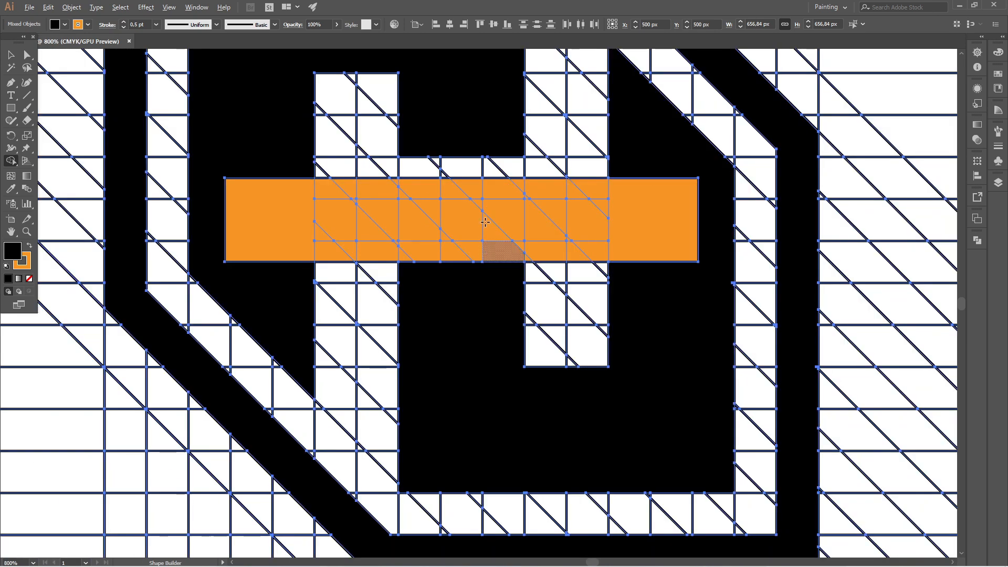
pyautogui.moveTo(506, 145)
pyautogui.mouseDown()
pyautogui.moveTo(415, 169)
pyautogui.moveTo(475, 170)
pyautogui.mouseUp()
# Return to the Selection tool and delete the orange rectangle from the gap between the hooks.
pyautogui.scroll(-4, 474, 171)
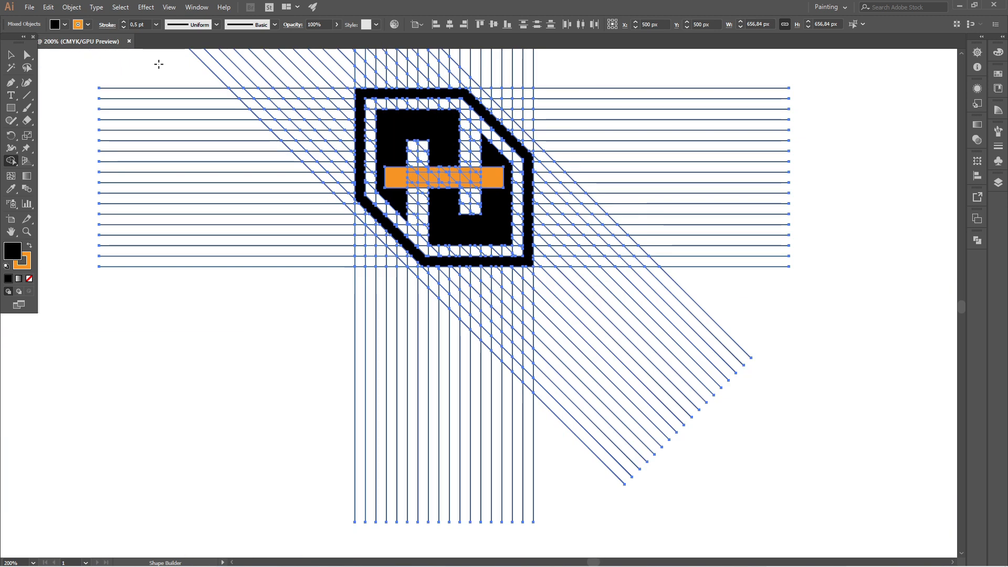
pyautogui.click(7, 57)
pyautogui.click(74, 68)
pyautogui.scroll(-2, 305, 184)
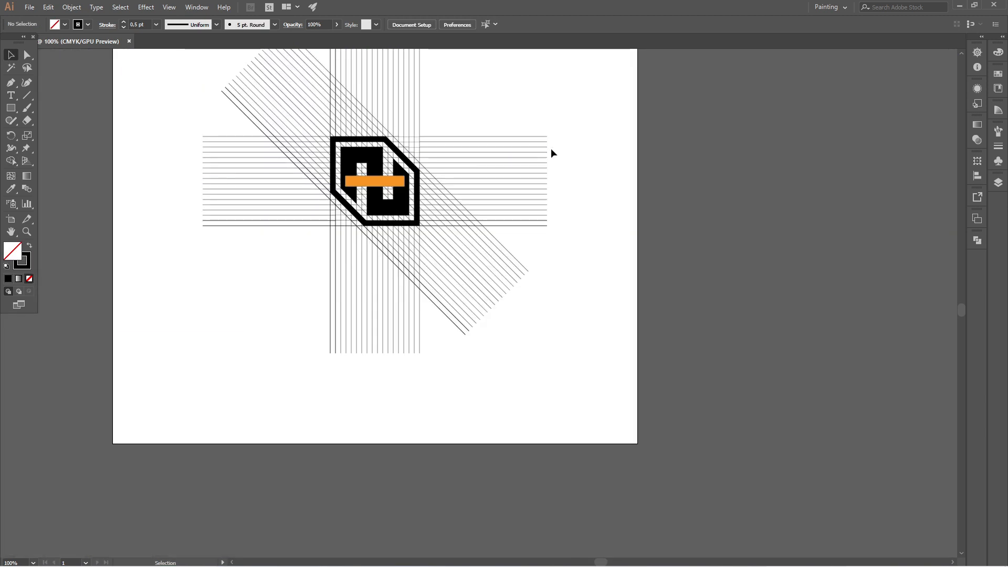
pyautogui.scroll(1, 335, 178)
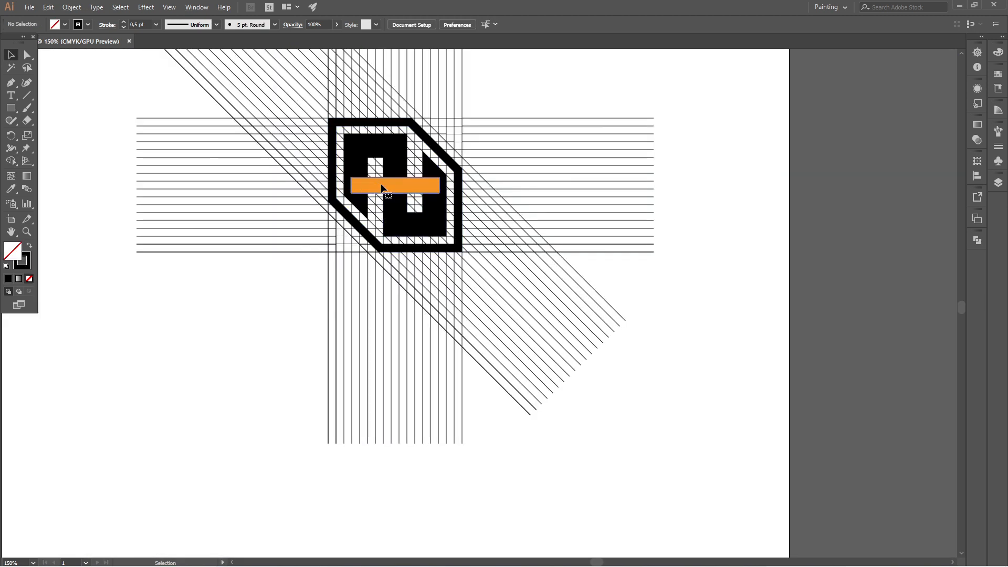
pyautogui.click(381, 189)
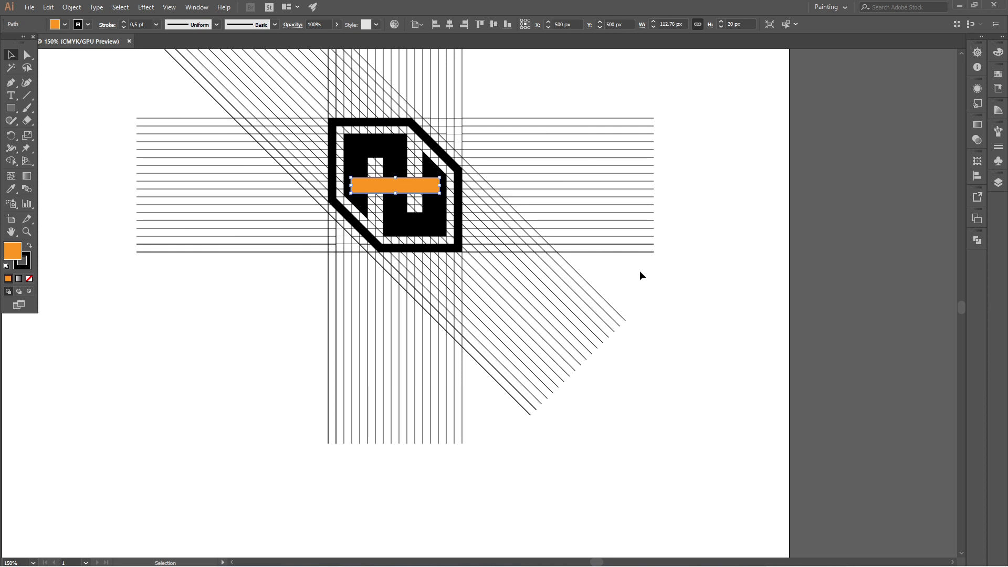
pyautogui.press('Delete')
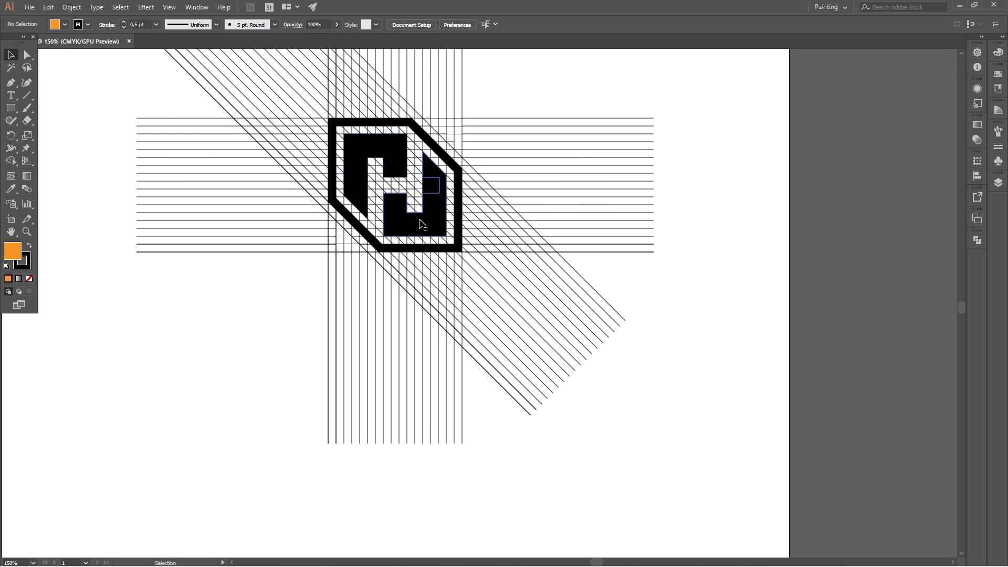
# Ungroup the group that holds the logo shapes and the horizontal grid lines, and deselect it.
pyautogui.click(443, 219)
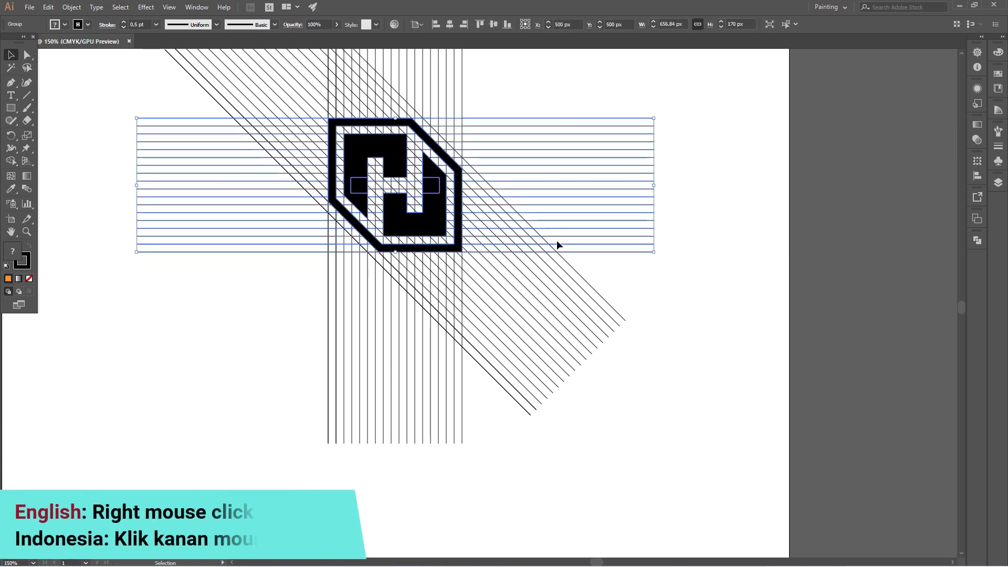
pyautogui.rightClick(457, 214)
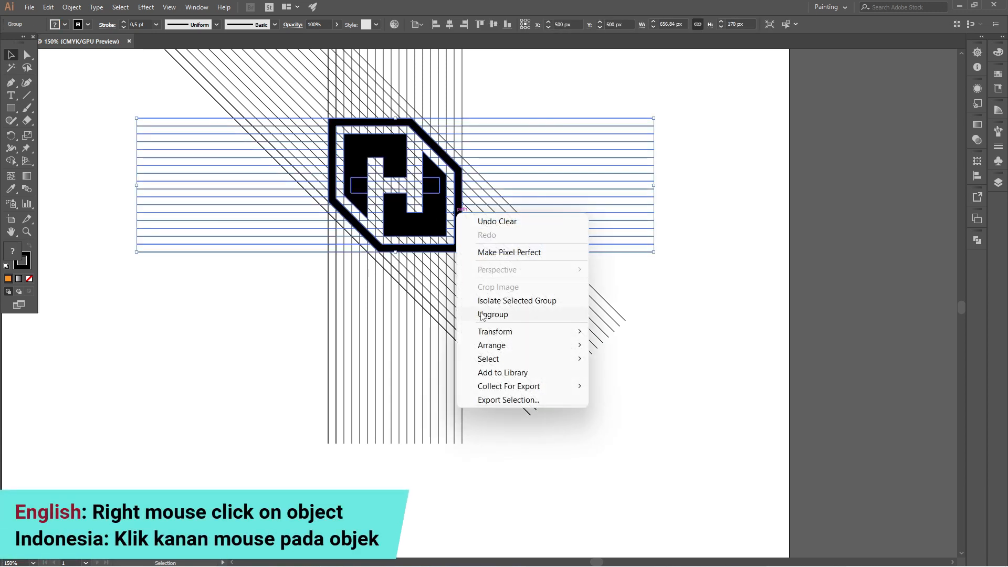
pyautogui.click(493, 314)
pyautogui.click(694, 321)
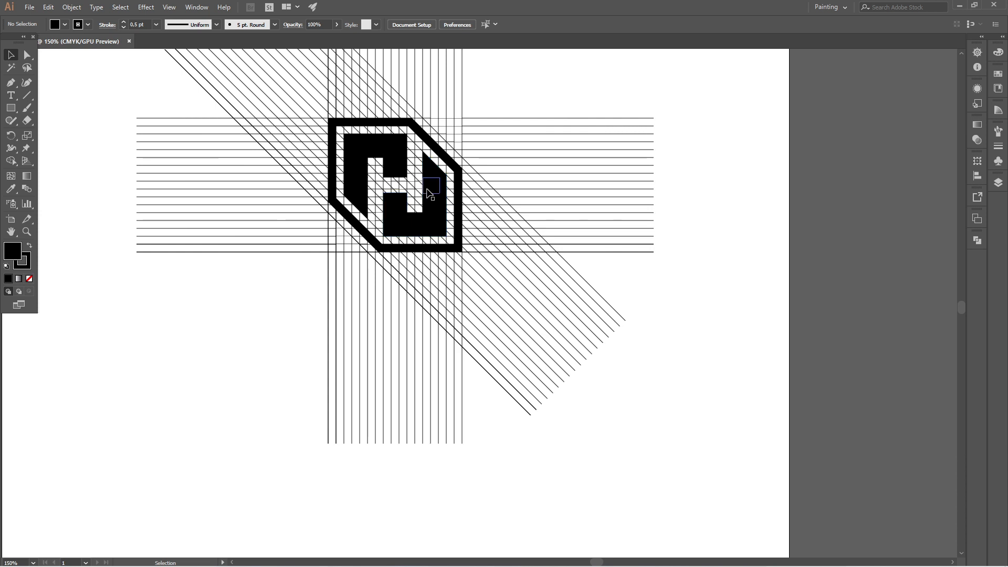
# Select both hooked shapes together with the hexagonal frame and cut them out of the grid.
pyautogui.keyDown('shift'); pyautogui.click(428, 190); pyautogui.keyUp('shift')
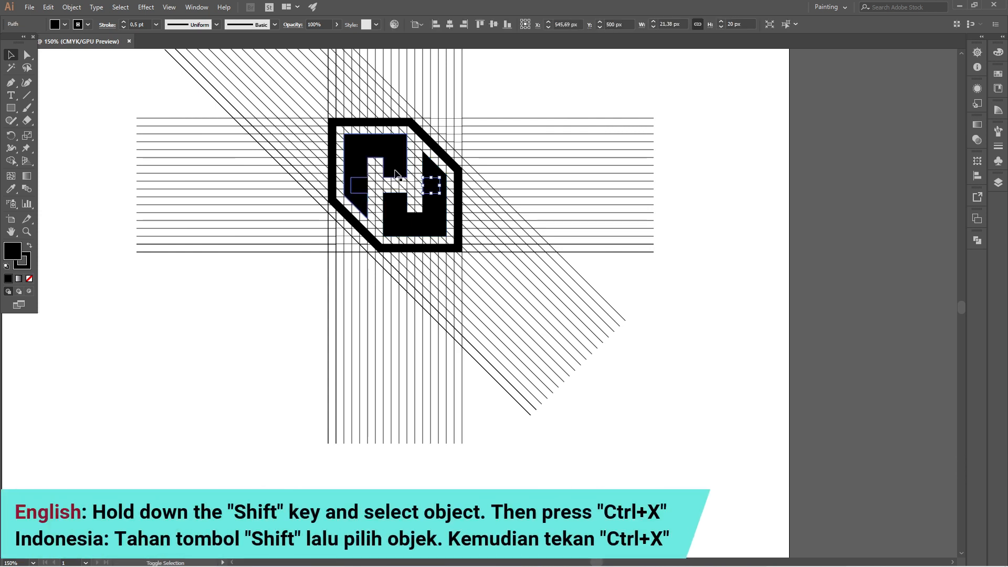
pyautogui.keyDown('shift'); pyautogui.click(397, 173); pyautogui.keyUp('shift')
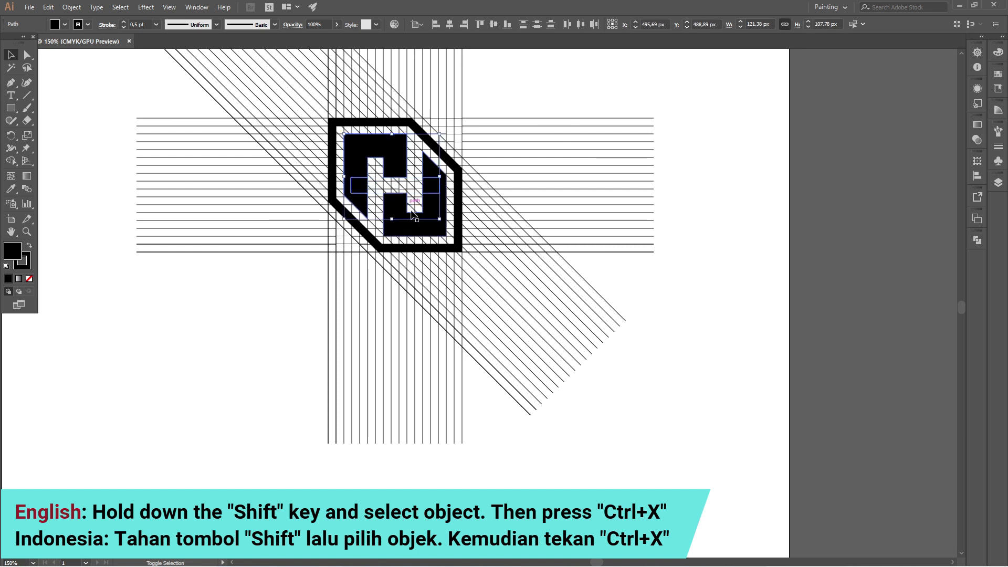
pyautogui.keyDown('shift'); pyautogui.click(456, 234); pyautogui.keyUp('shift')
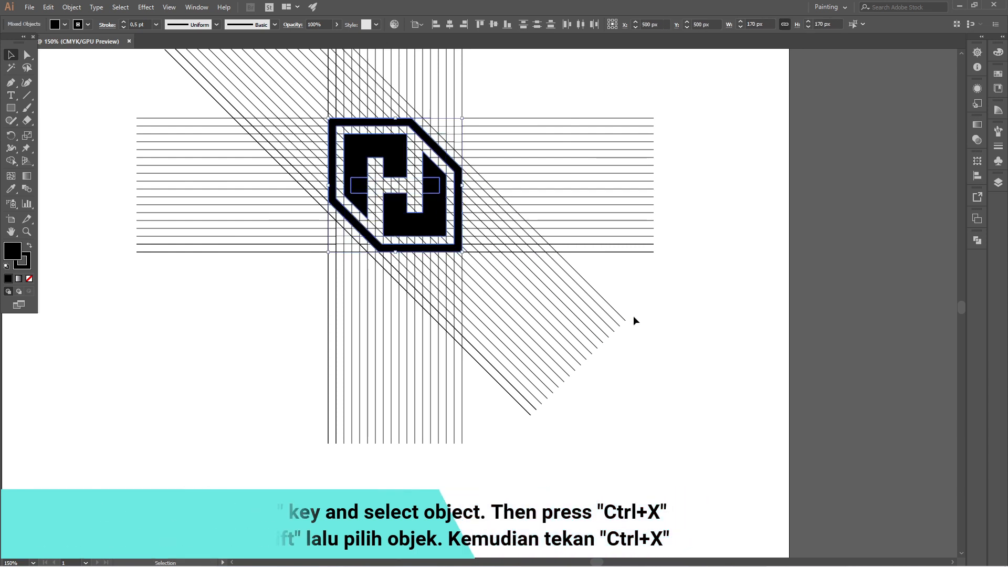
pyautogui.hotkey('ctrl', 'x')
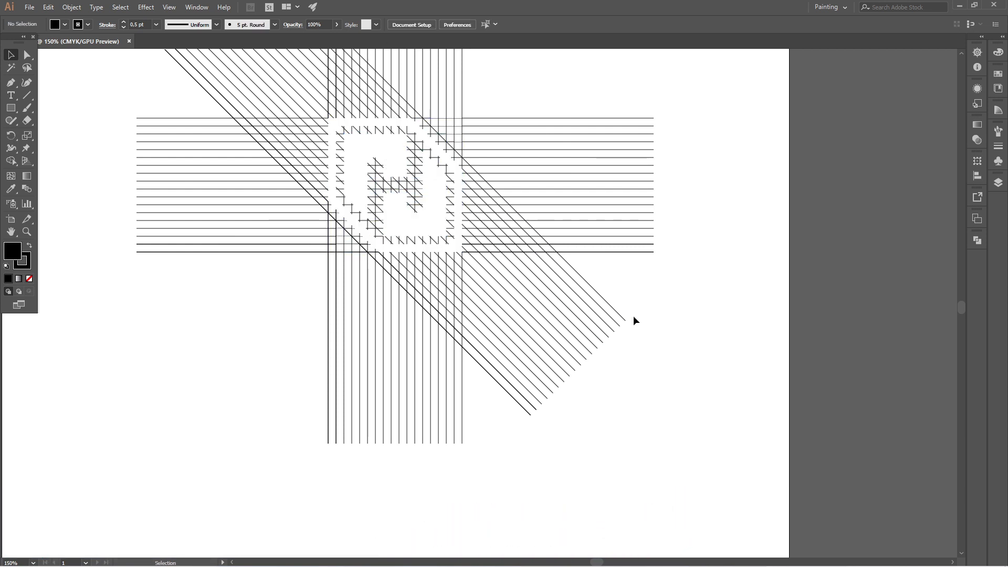
# Delete all the remaining grid lines and paste the cut logo back in its original position.
pyautogui.moveTo(197, 150); pyautogui.dragTo(526, 272)
pyautogui.press('Delete')
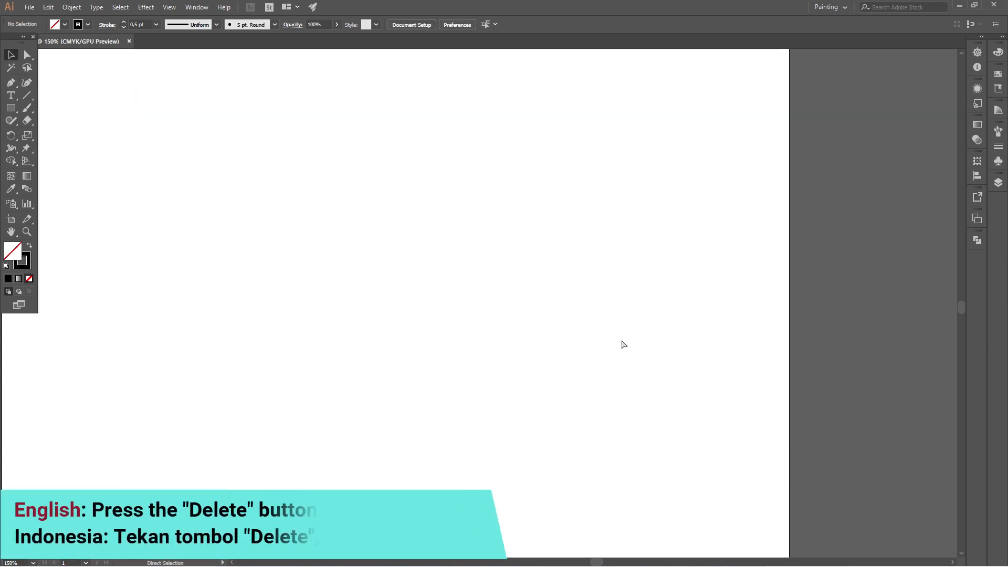
pyautogui.hotkey('ctrl', 'f')
pyautogui.click(558, 279)
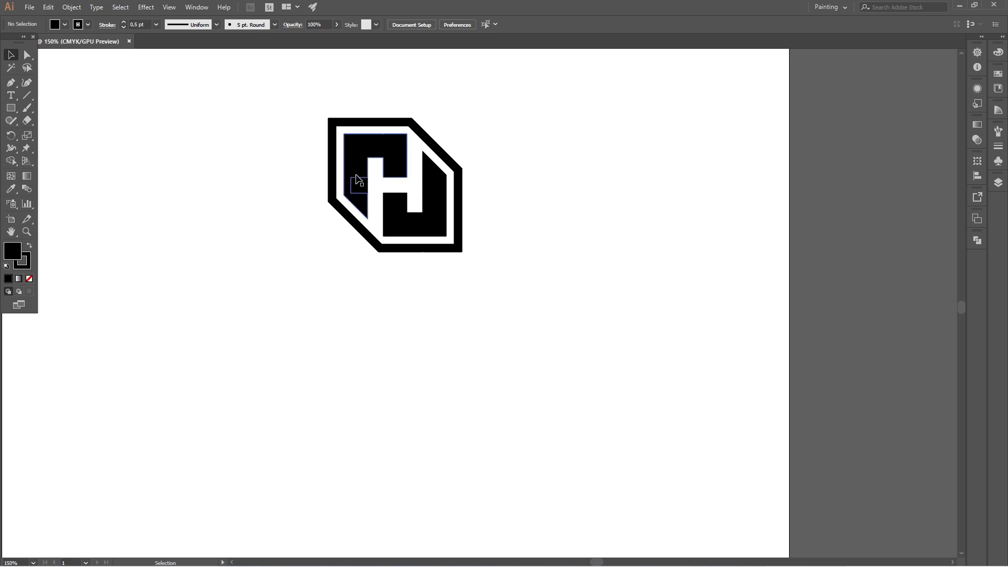
# Select the whole logo and expand its fills and strokes.
pyautogui.moveTo(302, 90); pyautogui.dragTo(508, 310)
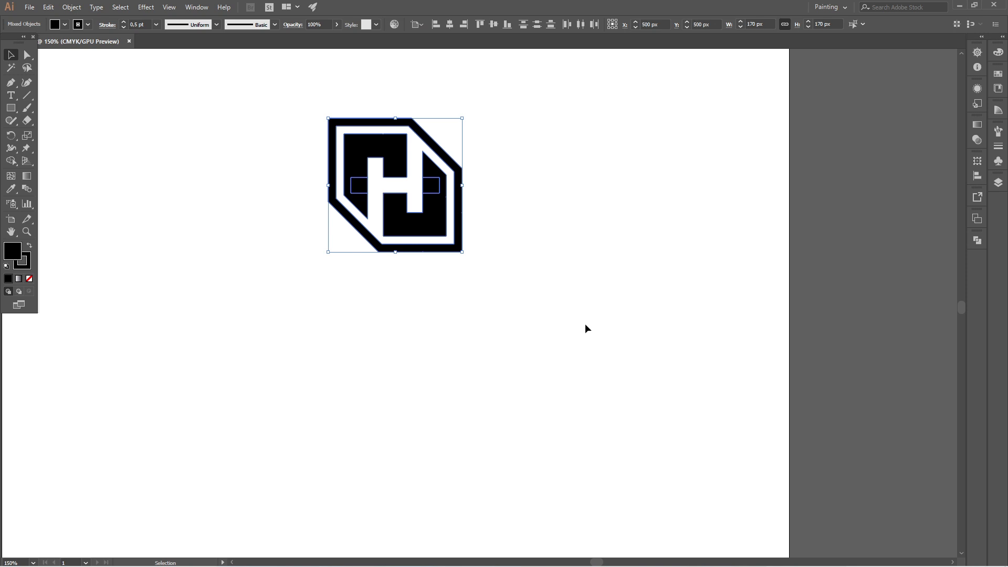
pyautogui.click(72, 7)
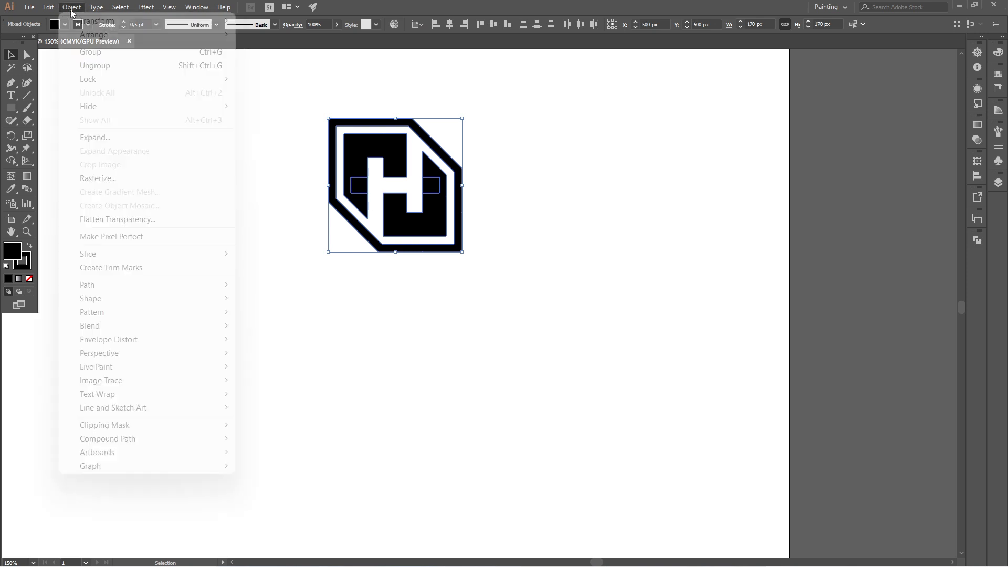
pyautogui.click(94, 138)
pyautogui.click(124, 220)
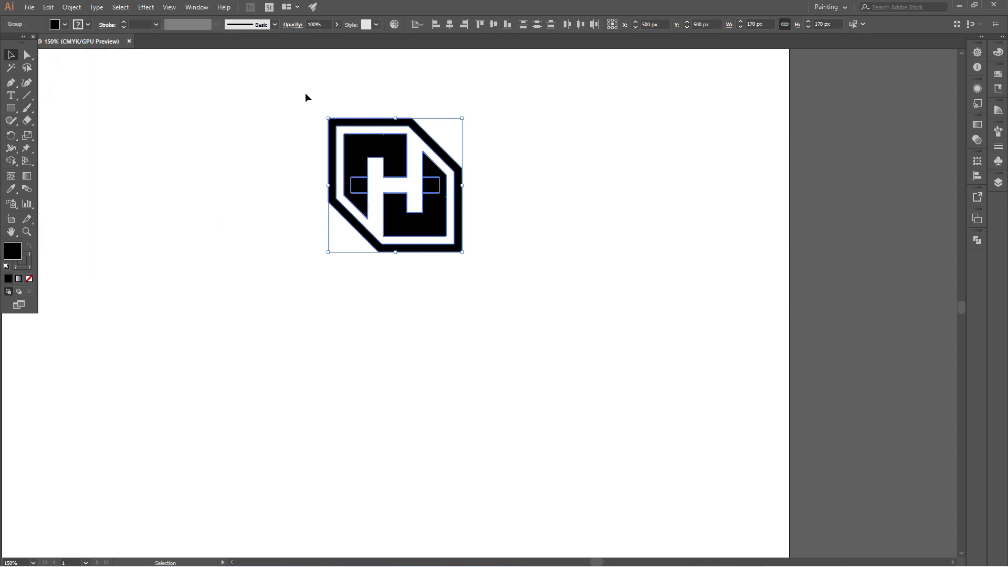
# Unite the expanded logo shapes with Pathfinder and put the Pathfinder options away.
pyautogui.click(197, 7)
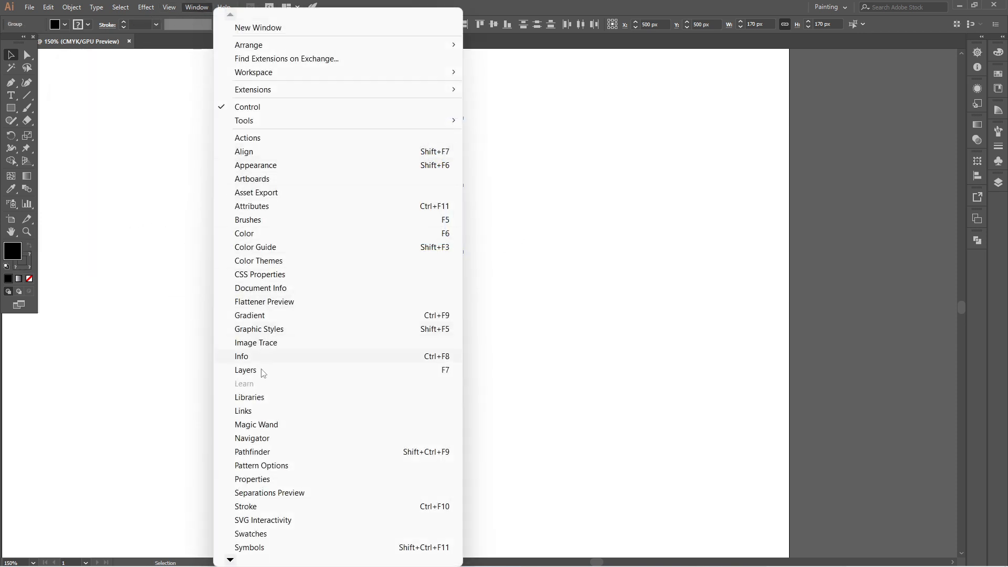
pyautogui.click(253, 452)
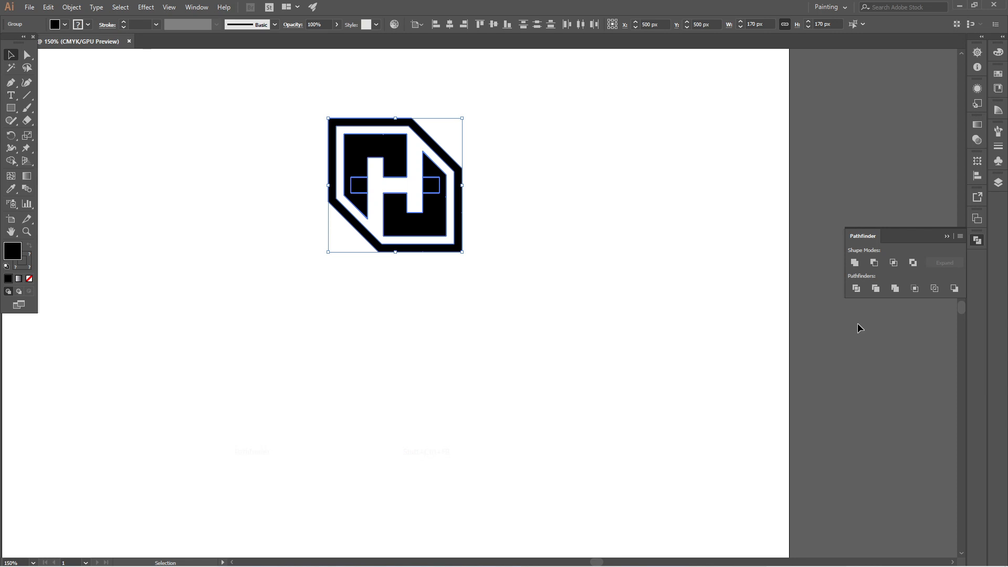
pyautogui.click(855, 263)
pyautogui.click(533, 251)
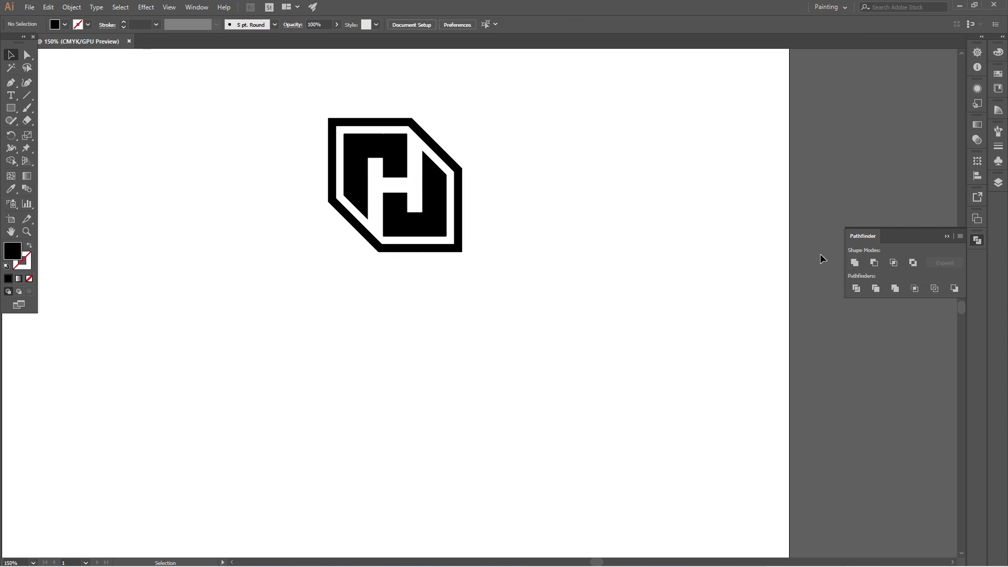
pyautogui.click(946, 236)
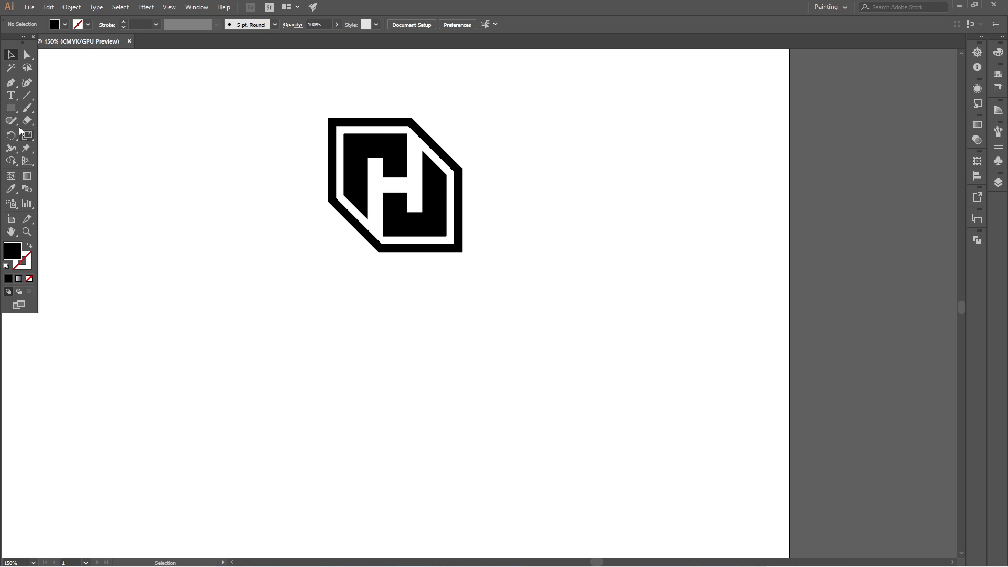
# Draw a vertical line about 355 px long beside the logo's right side, give it a black stroke, and deselect it.
pyautogui.click(27, 97)
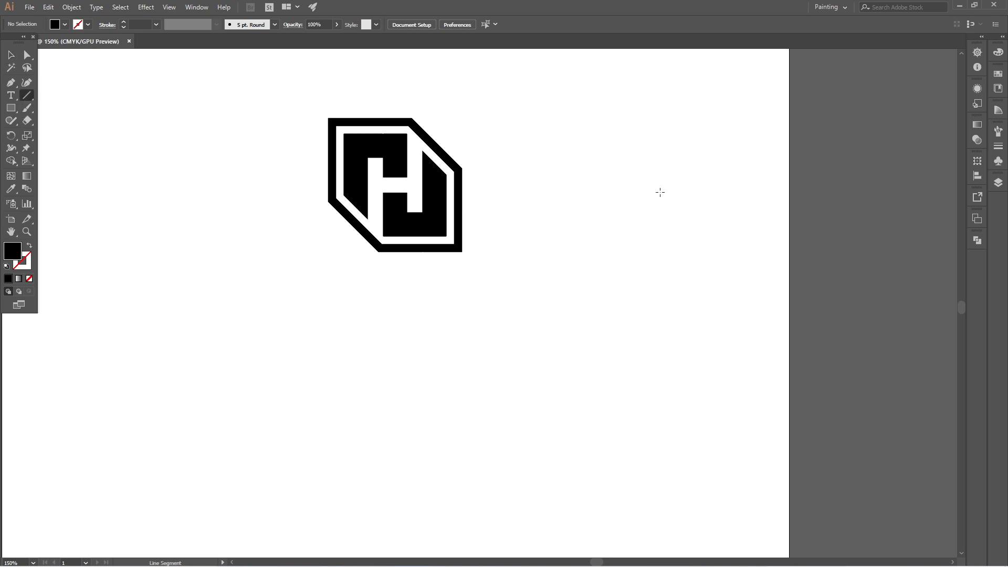
pyautogui.moveTo(580, 151); pyautogui.dragTo(599, 430)
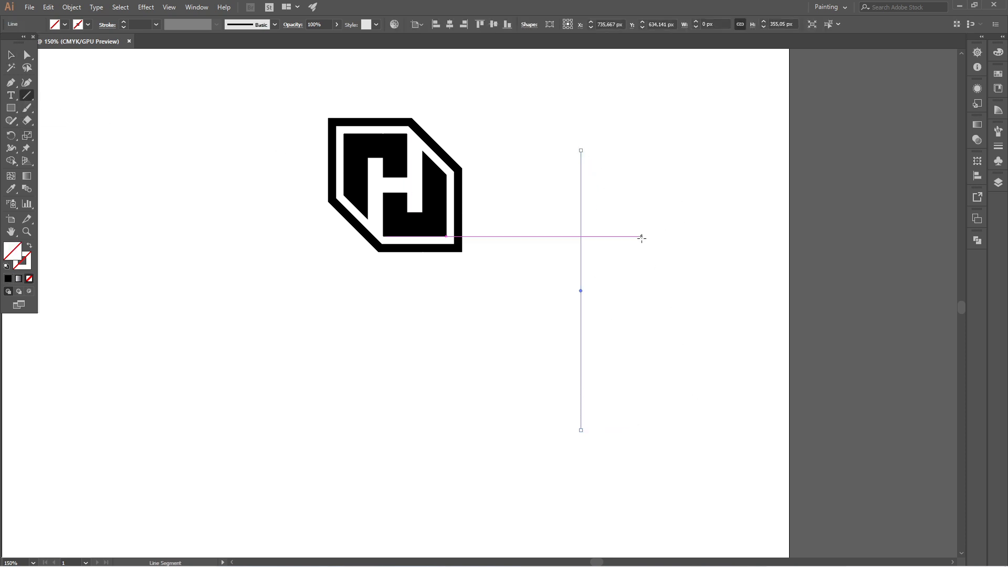
pyautogui.click(88, 25)
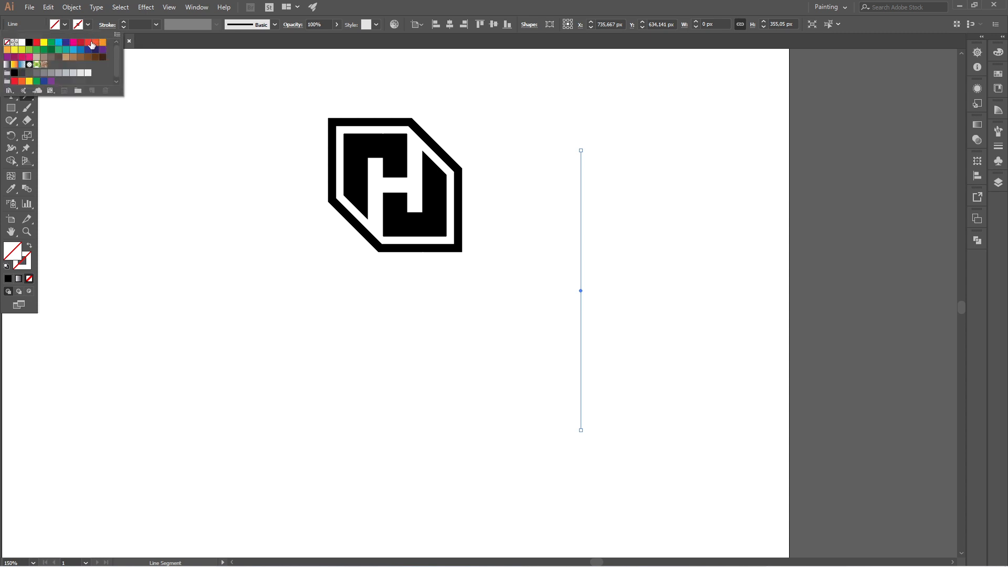
pyautogui.click(30, 43)
pyautogui.click(226, 125)
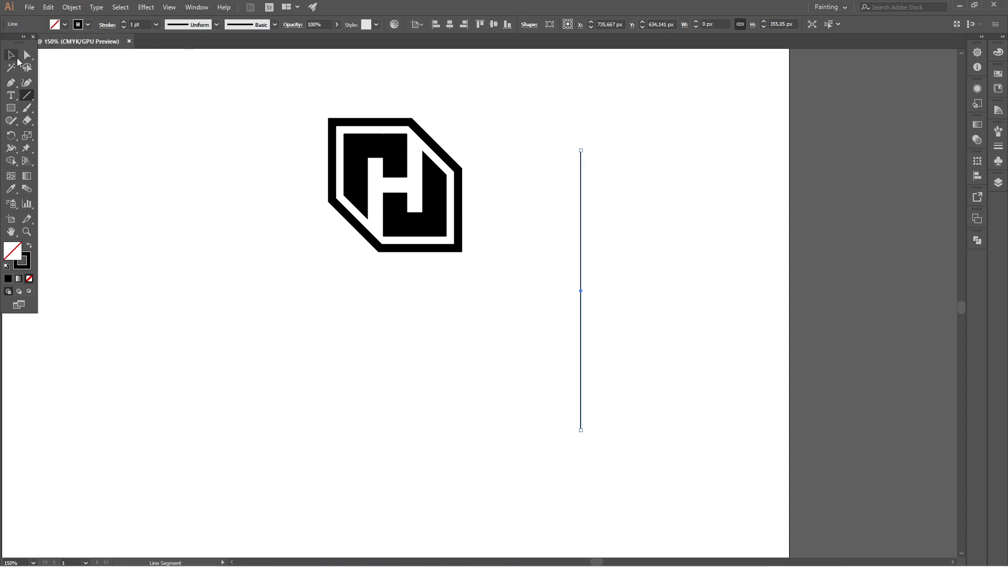
pyautogui.click(14, 58)
pyautogui.click(124, 101)
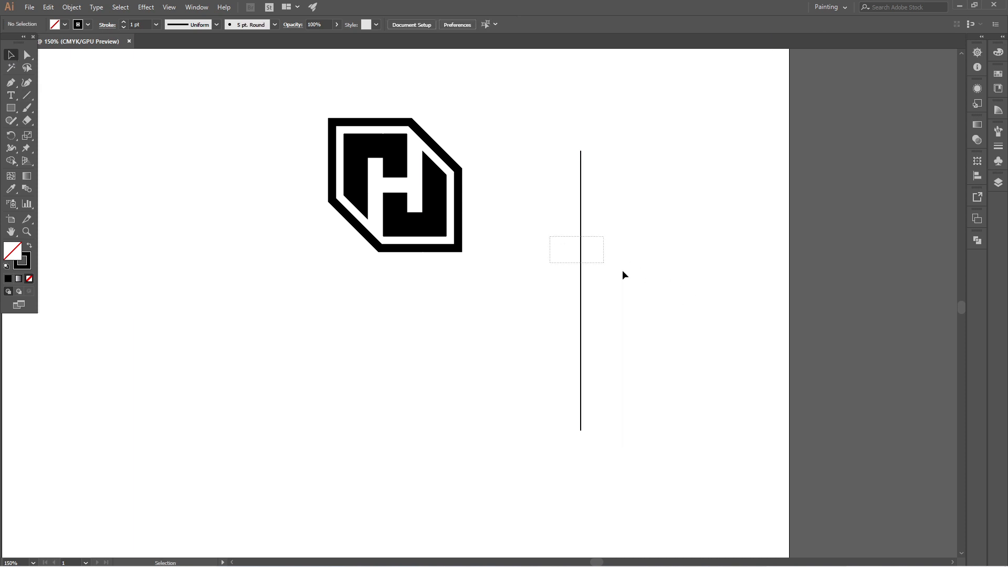
# Align the vertical line to the artboard's centre both vertically and horizontally, and leave it selected.
pyautogui.moveTo(623, 271); pyautogui.dragTo(627, 274)
pyautogui.click(493, 28)
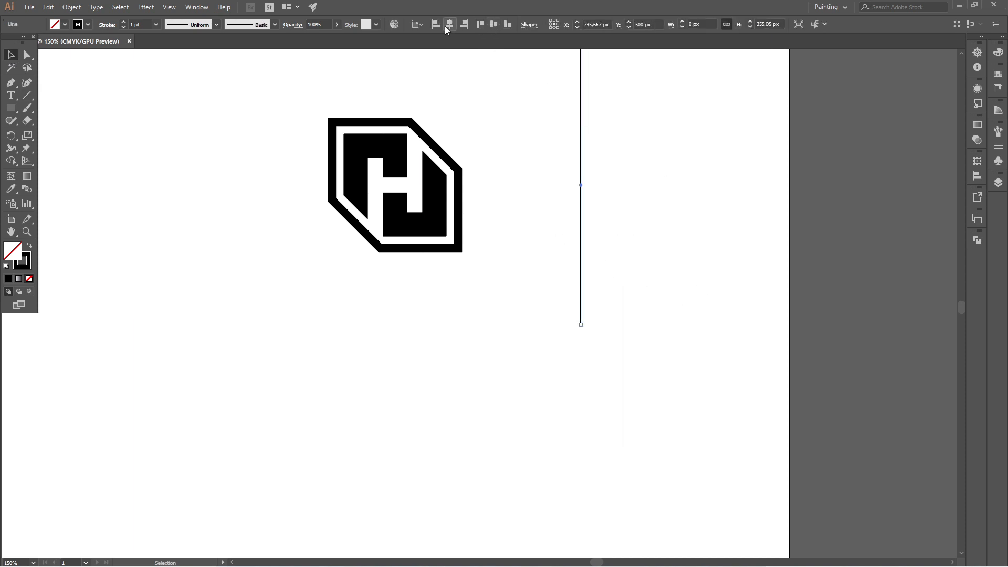
pyautogui.click(448, 24)
pyautogui.click(568, 147)
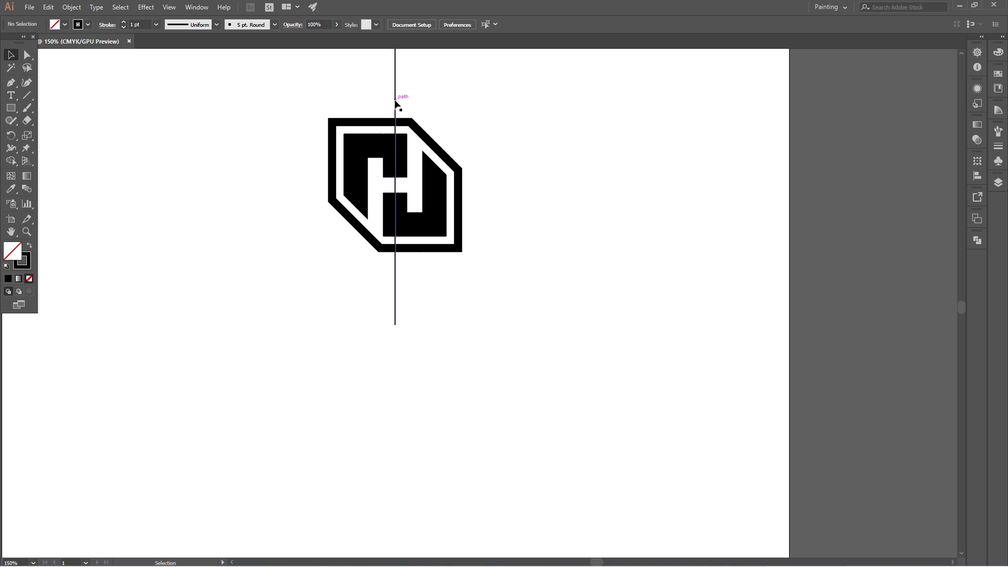
pyautogui.click(396, 103)
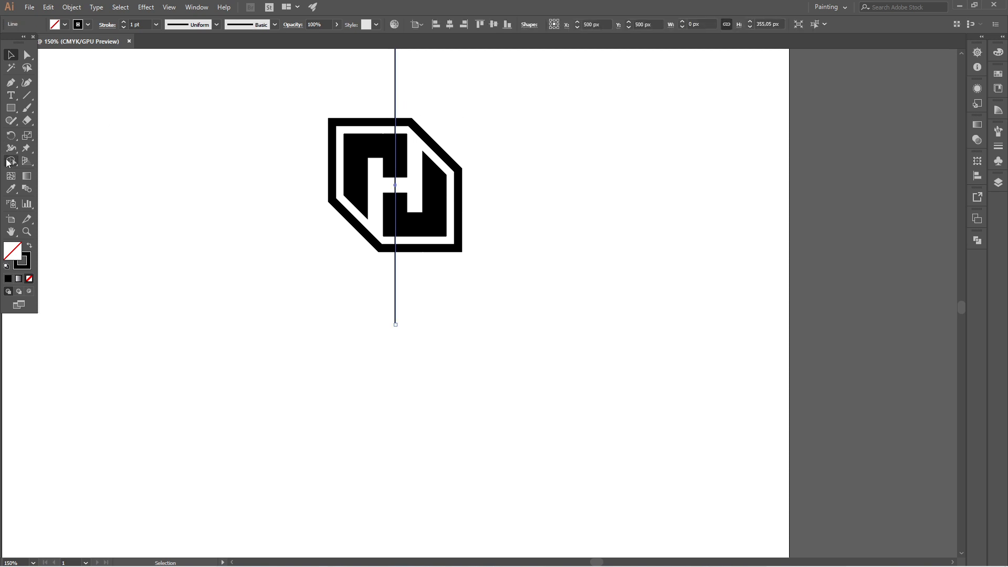
# Rotate a copy of the centred vertical line onto the logo's upper-left to lower-right diagonal, and delete the original vertical line.
pyautogui.doubleClick(11, 136)
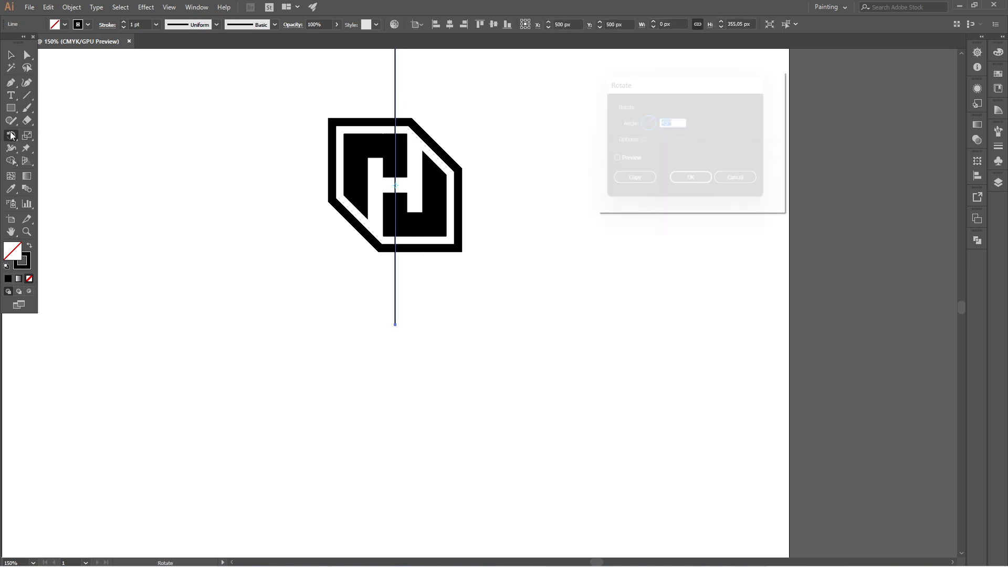
pyautogui.click(634, 186)
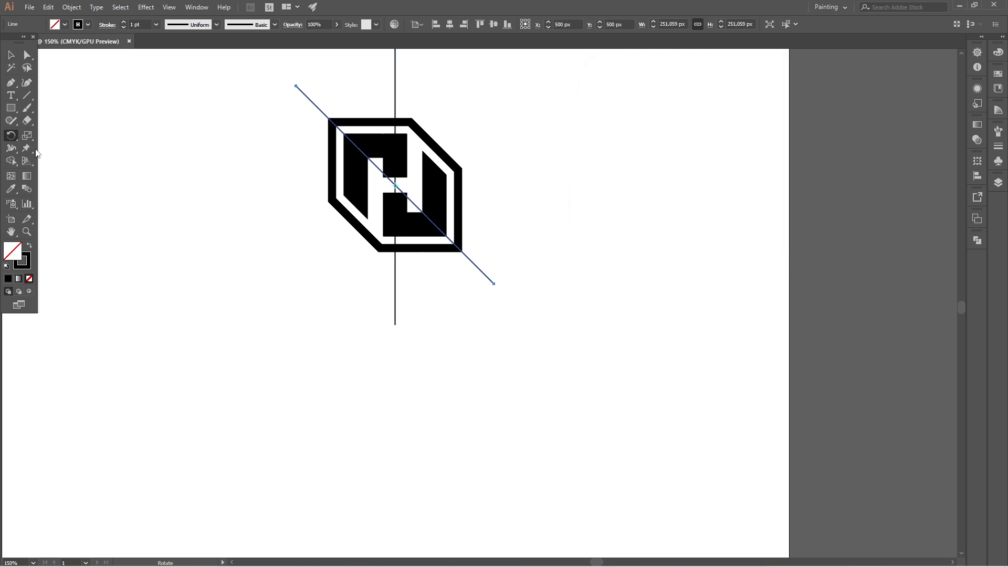
pyautogui.click(11, 54)
pyautogui.click(105, 105)
pyautogui.click(395, 96)
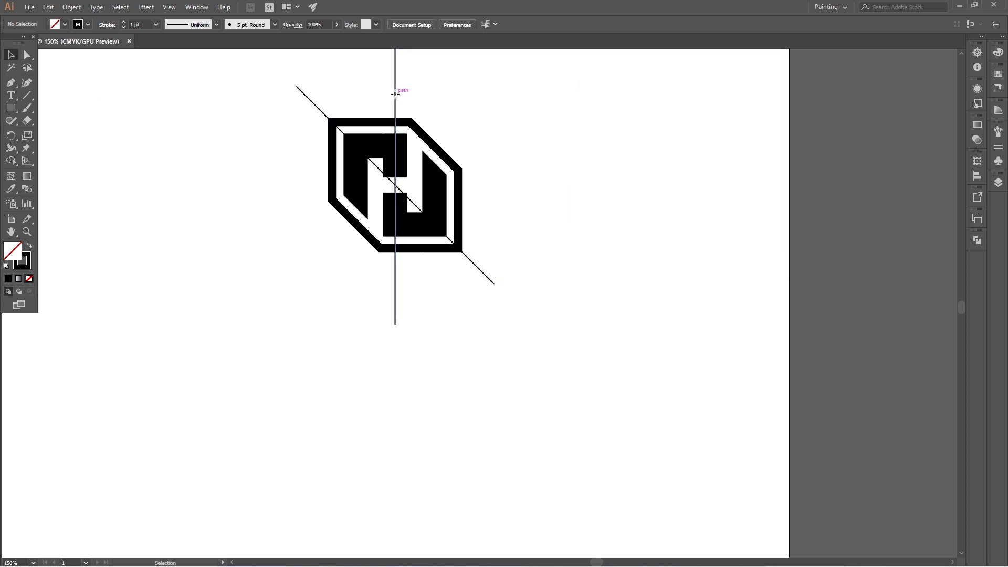
pyautogui.press('Delete')
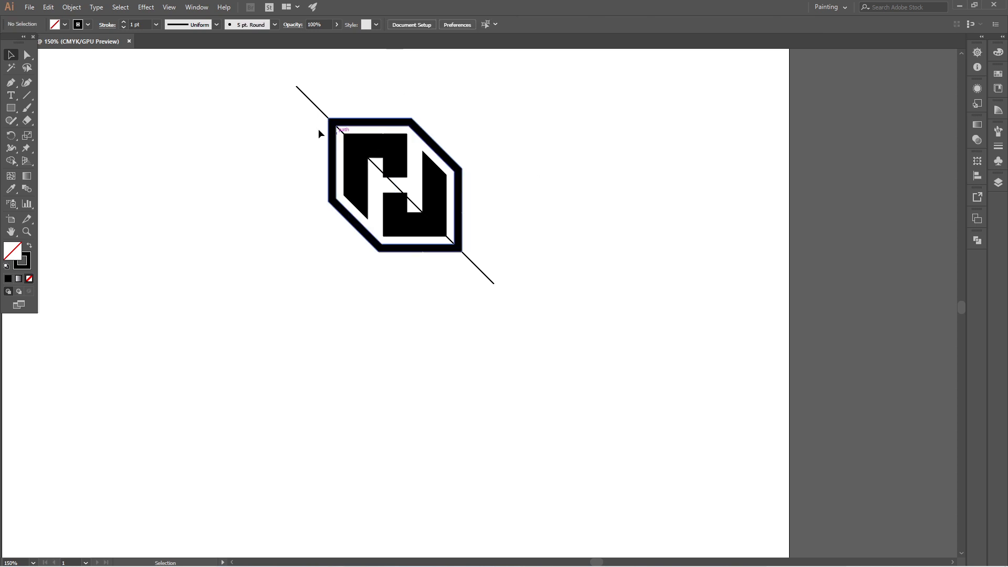
# Select the logo together with the diagonal line for Shape Builder, and set a light blue fill with no stroke.
pyautogui.moveTo(289, 104); pyautogui.dragTo(586, 336)
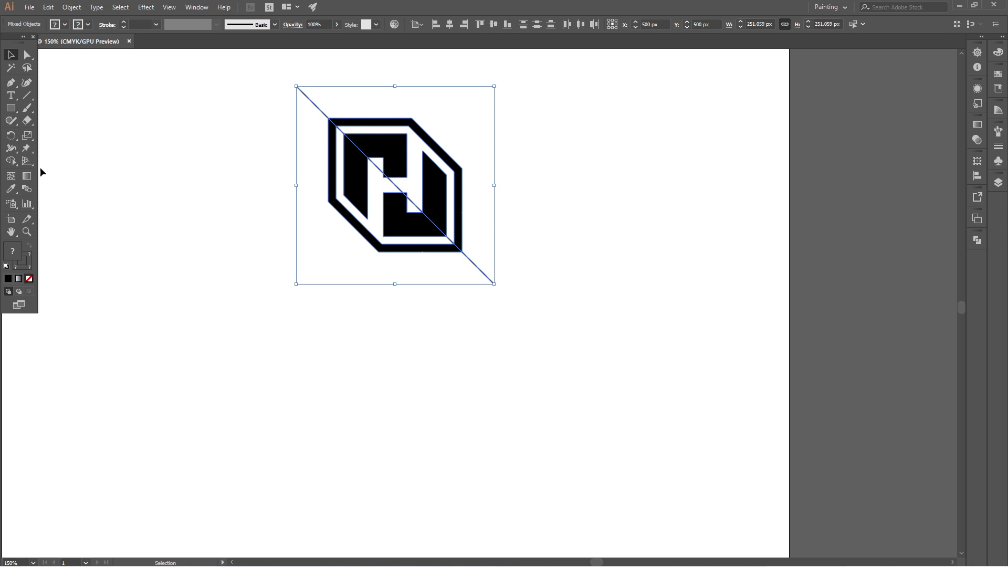
pyautogui.click(11, 161)
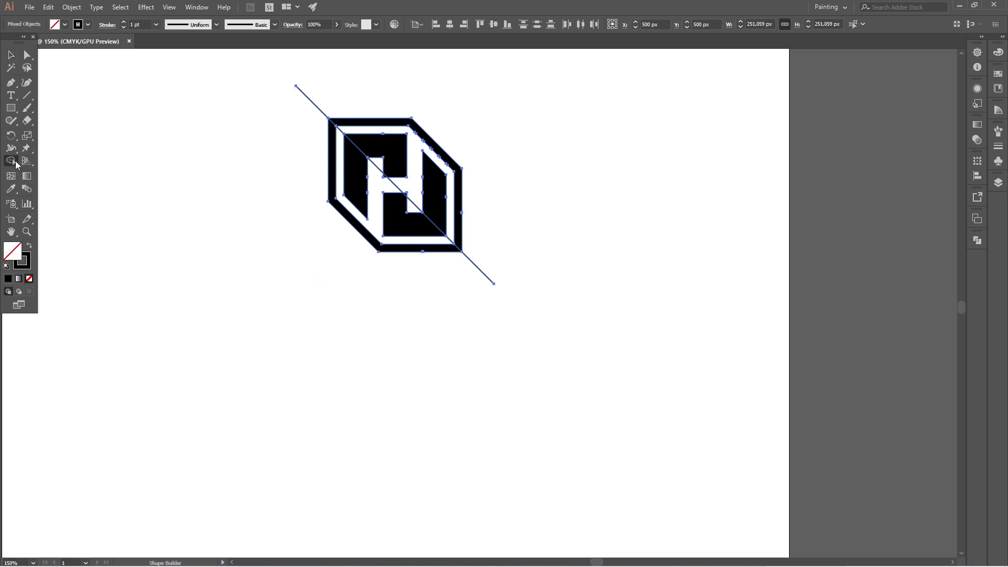
pyautogui.scroll(2, 394, 157)
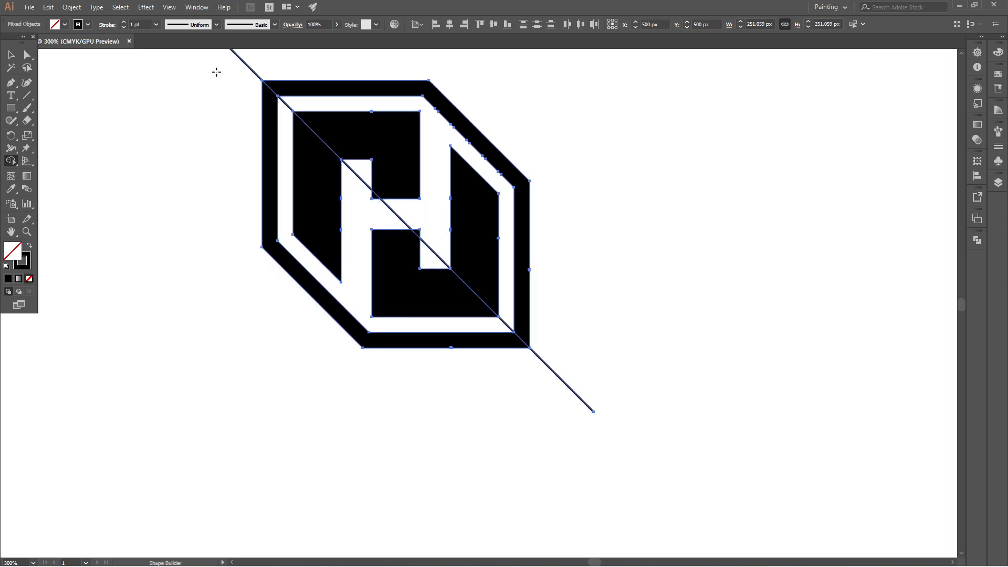
pyautogui.click(65, 25)
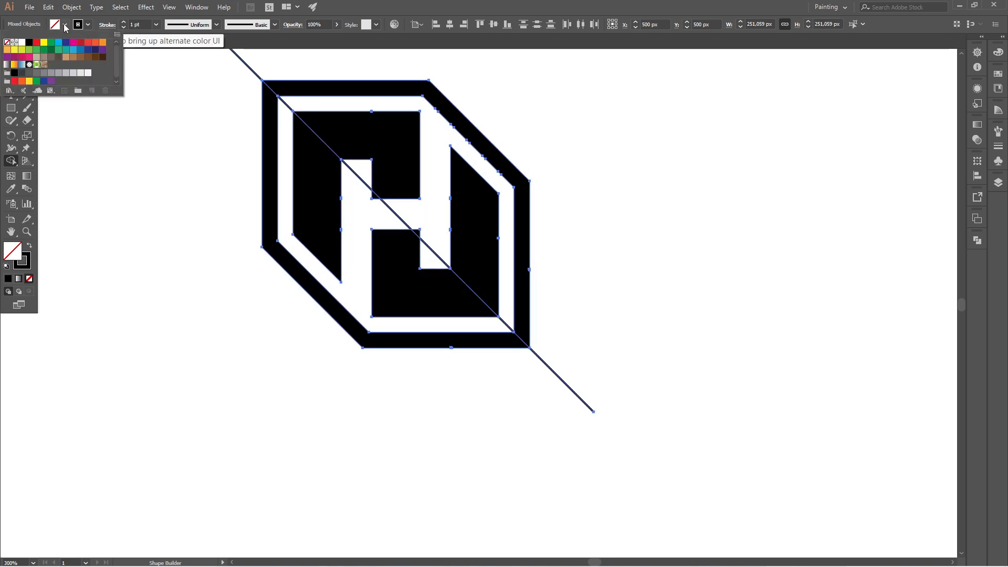
pyautogui.click(59, 42)
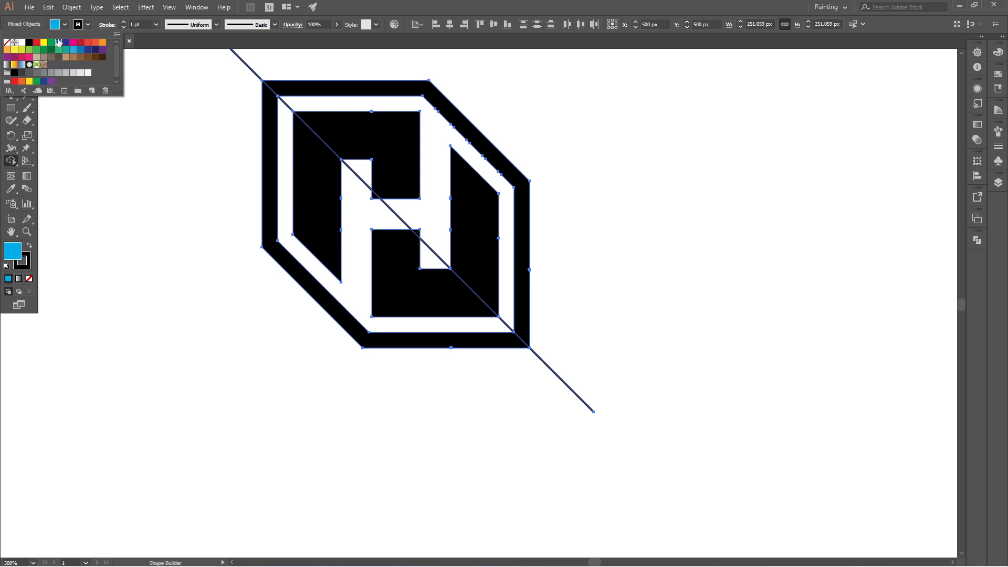
pyautogui.click(88, 26)
pyautogui.click(87, 26)
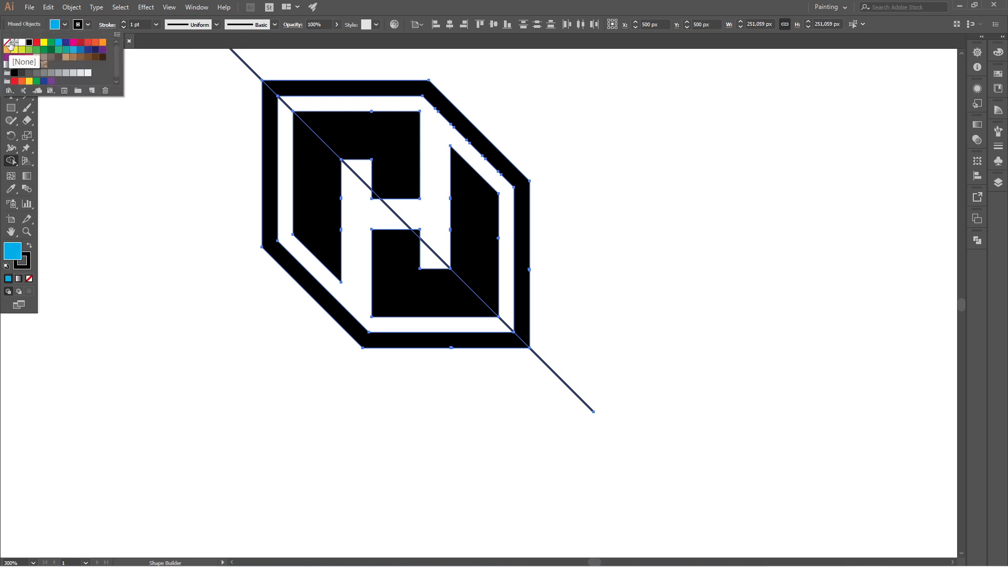
pyautogui.click(7, 42)
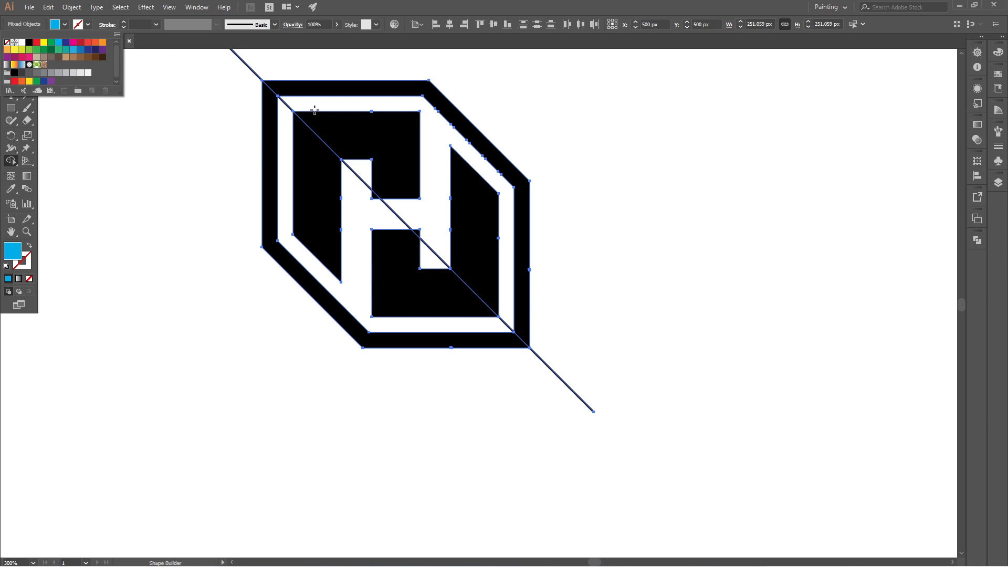
# Fill the outer frame and inner shapes above the diagonal with light blue using Shape Builder, including the small corner piece.
pyautogui.click(319, 86)
pyautogui.click(333, 89)
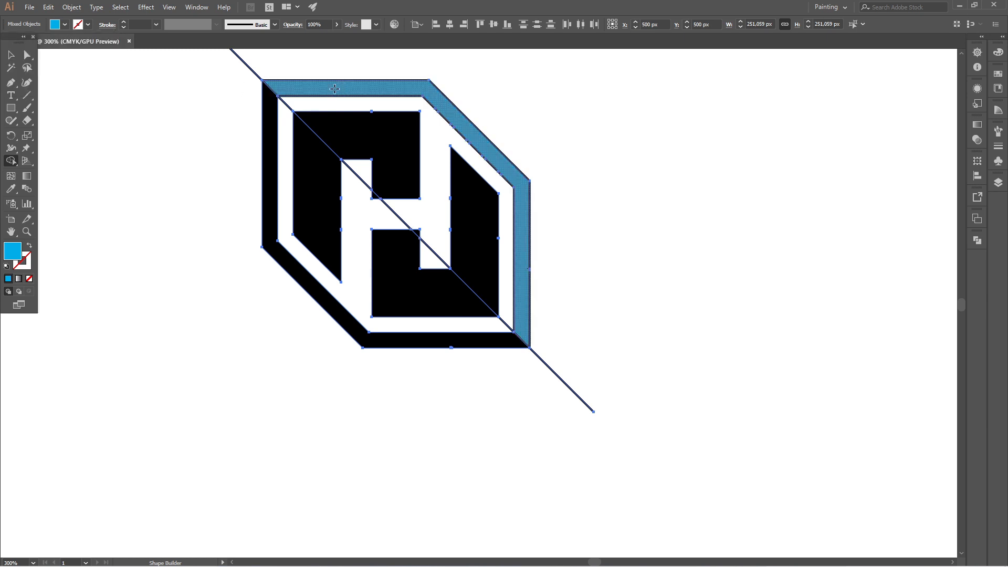
pyautogui.click(387, 136)
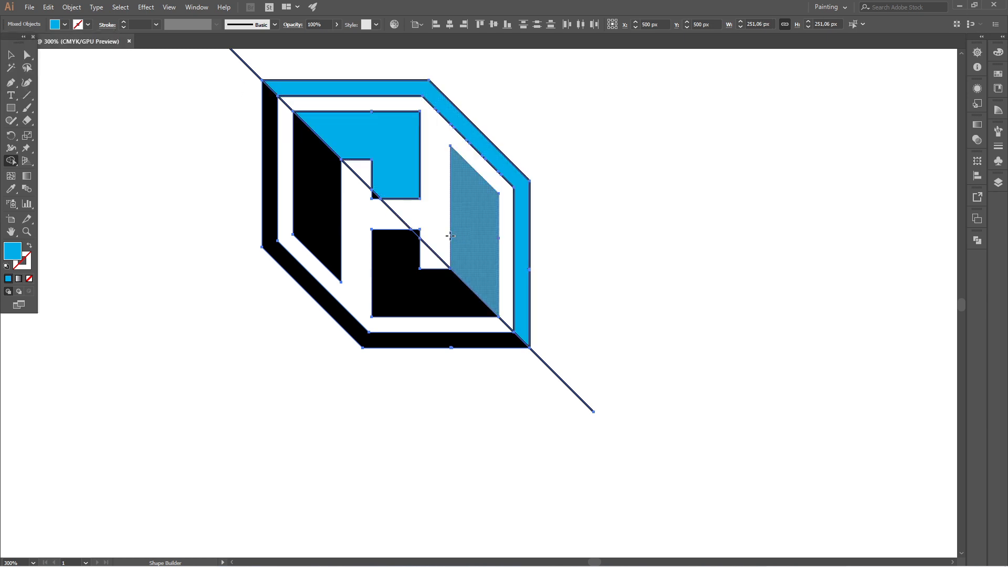
pyautogui.click(470, 226)
pyautogui.scroll(3, 400, 222)
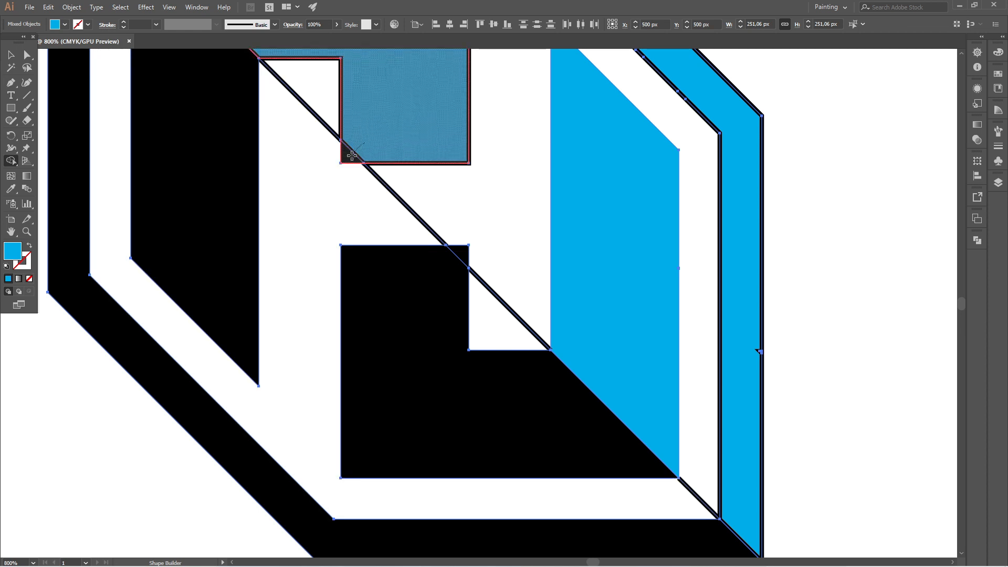
pyautogui.scroll(-3, 407, 186)
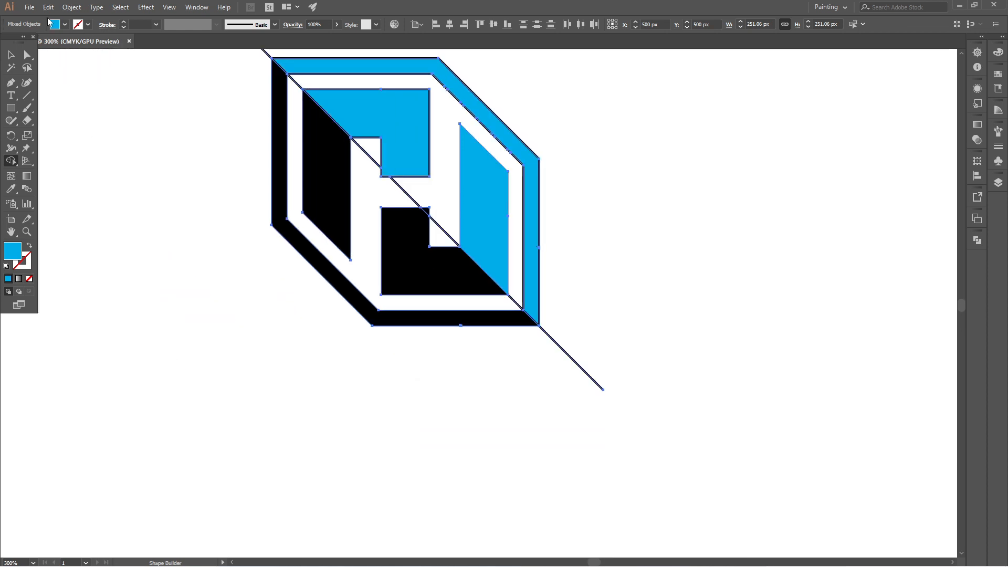
# Fill the outer frame and inner shapes below the diagonal with a darker blue using Shape Builder, merging the small corner piece.
pyautogui.click(65, 25)
pyautogui.click(80, 50)
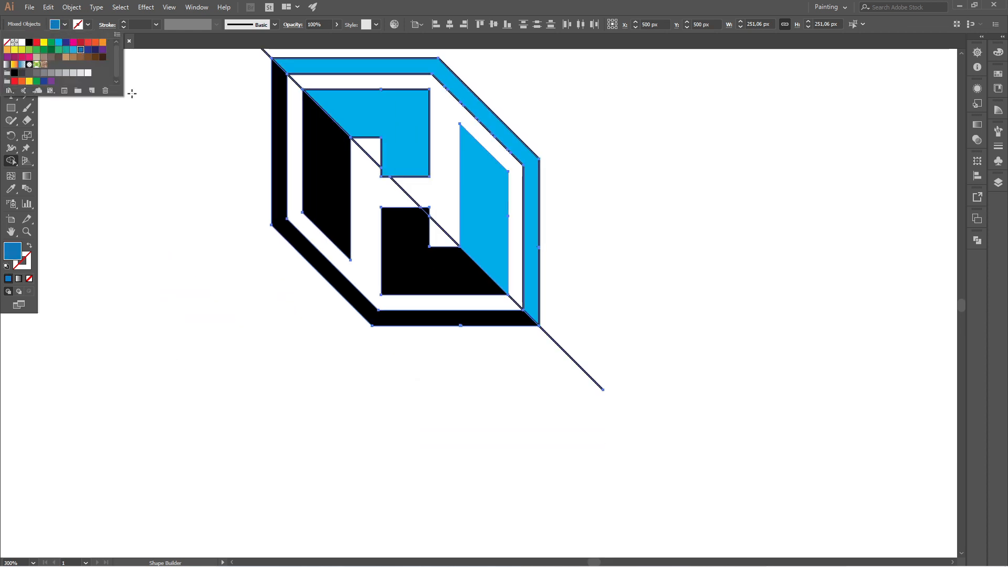
pyautogui.click(277, 121)
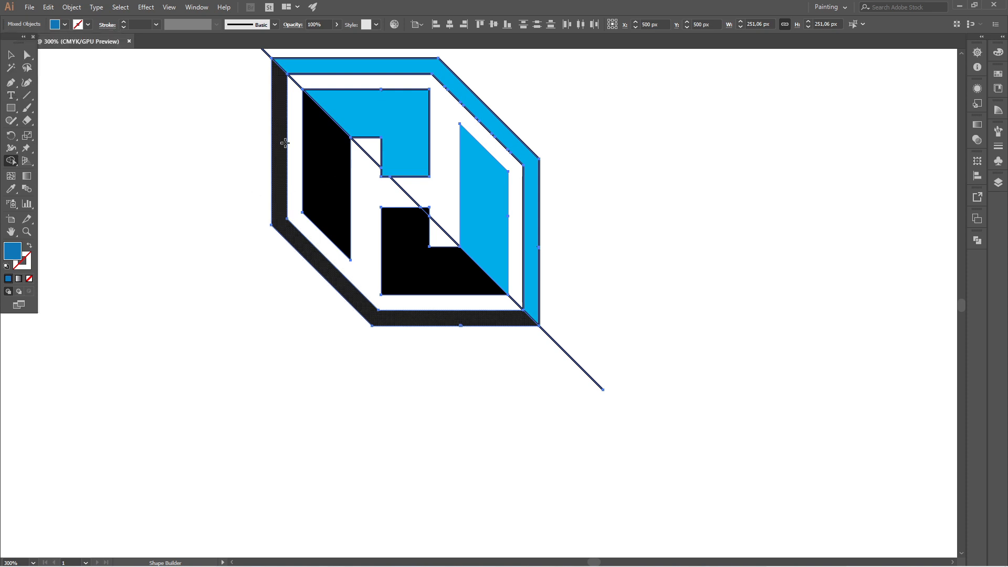
pyautogui.click(284, 144)
pyautogui.click(325, 183)
pyautogui.click(419, 257)
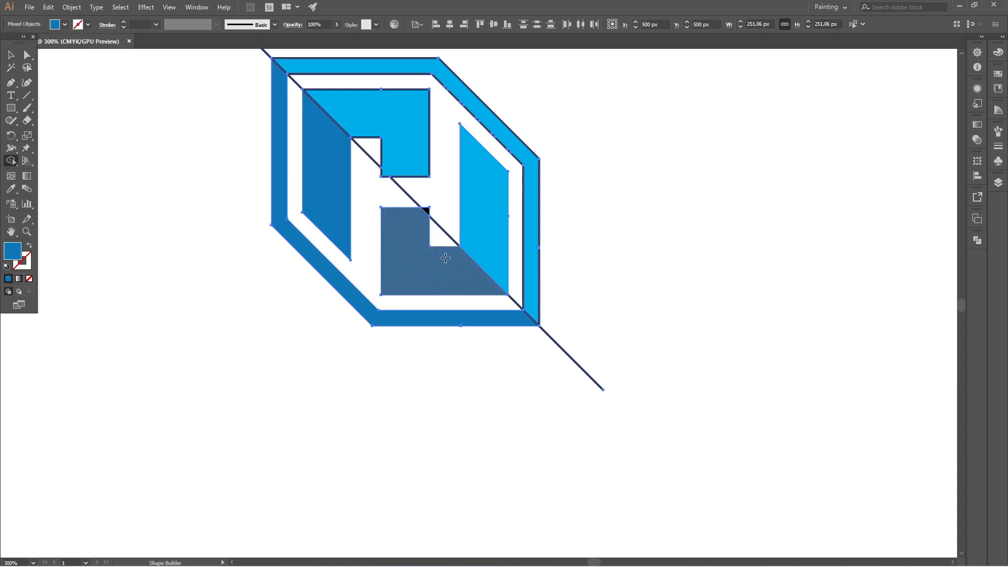
pyautogui.scroll(2, 423, 225)
pyautogui.scroll(1, 421, 219)
pyautogui.moveTo(421, 219); pyautogui.dragTo(434, 193)
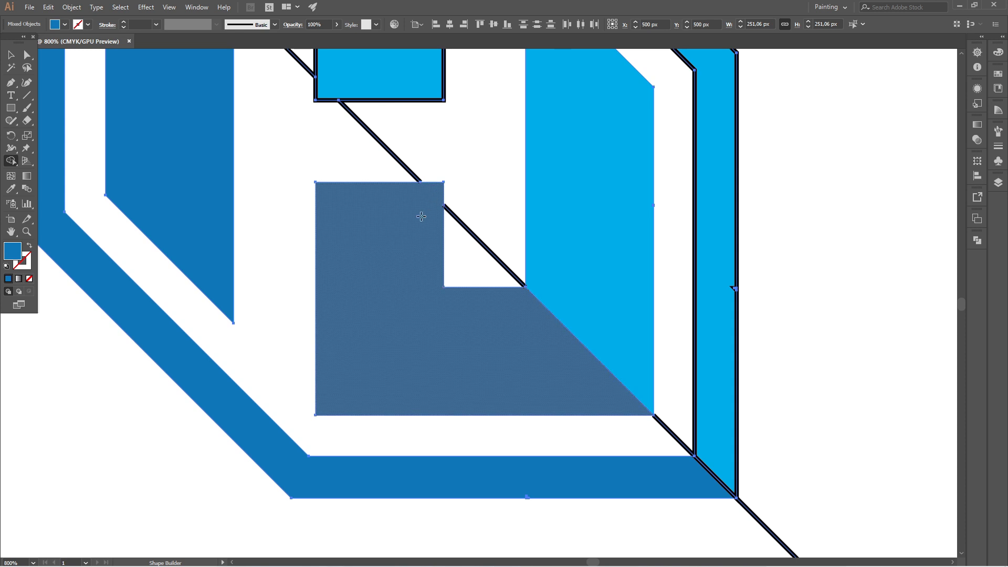
# Delete the leftover segments of the diagonal line outside the logo and across its central gap.
pyautogui.scroll(-5, 391, 228)
pyautogui.click(8, 54)
pyautogui.click(160, 131)
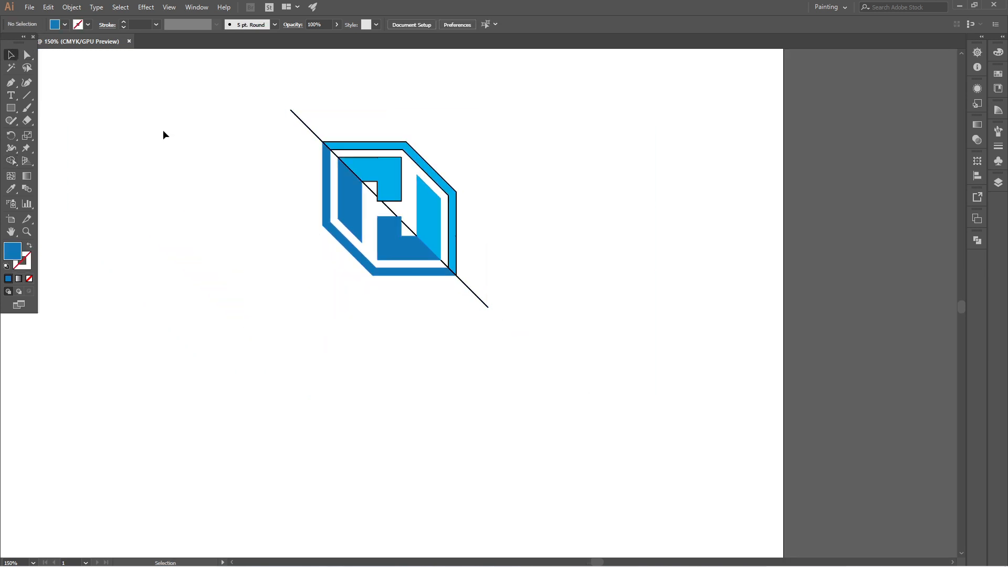
pyautogui.click(319, 137)
pyautogui.press('Delete')
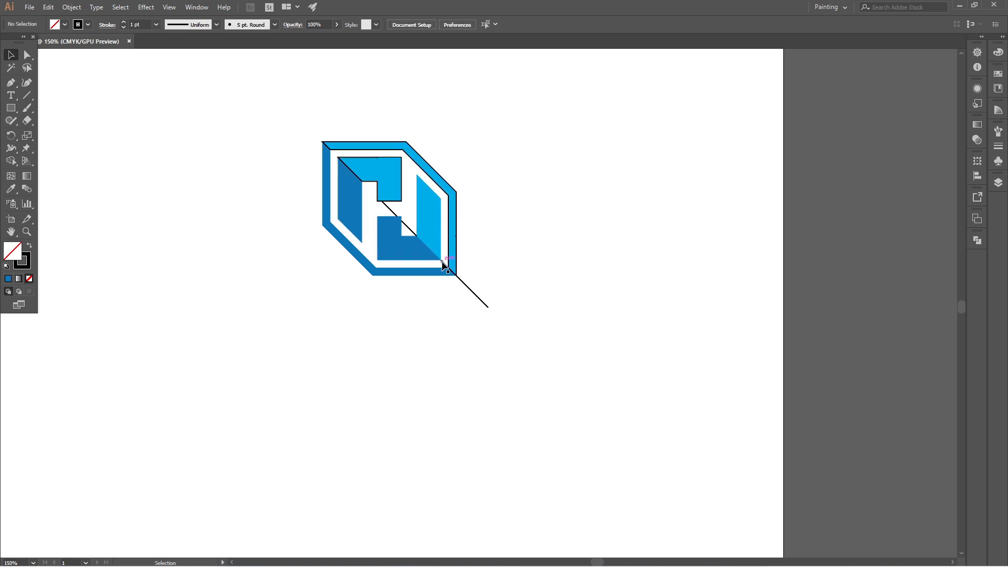
pyautogui.click(473, 292)
pyautogui.press('Delete')
pyautogui.click(387, 213)
pyautogui.press('Delete')
# Remove the stroke from all parts of the blue logo and deselect them.
pyautogui.moveTo(295, 119); pyautogui.dragTo(522, 339)
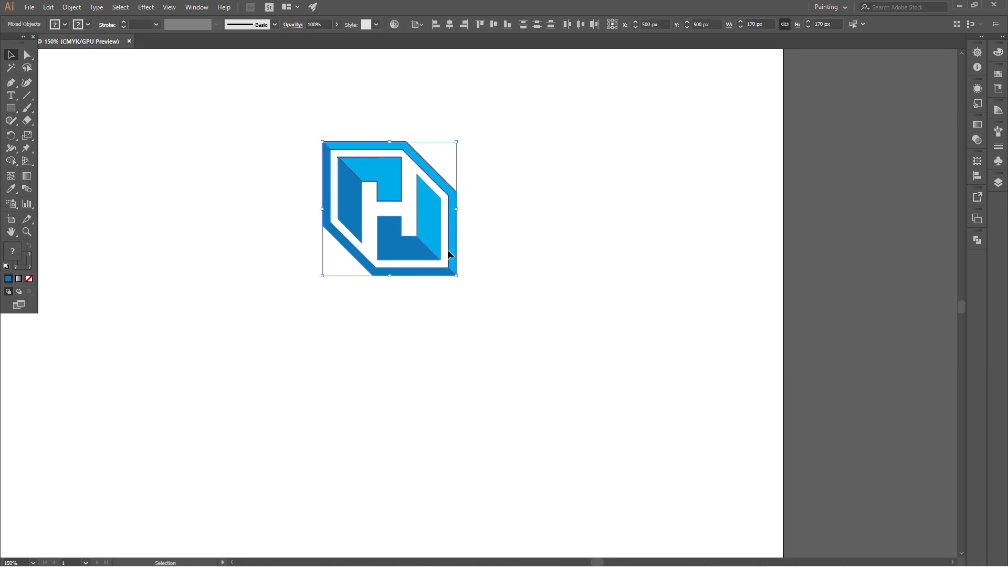
pyautogui.click(88, 25)
pyautogui.click(6, 42)
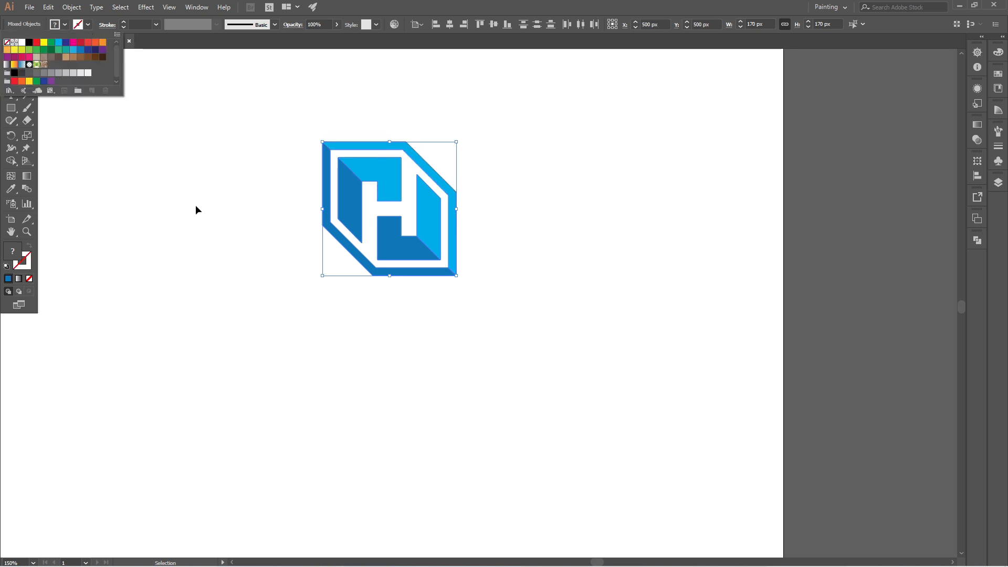
pyautogui.click(254, 213)
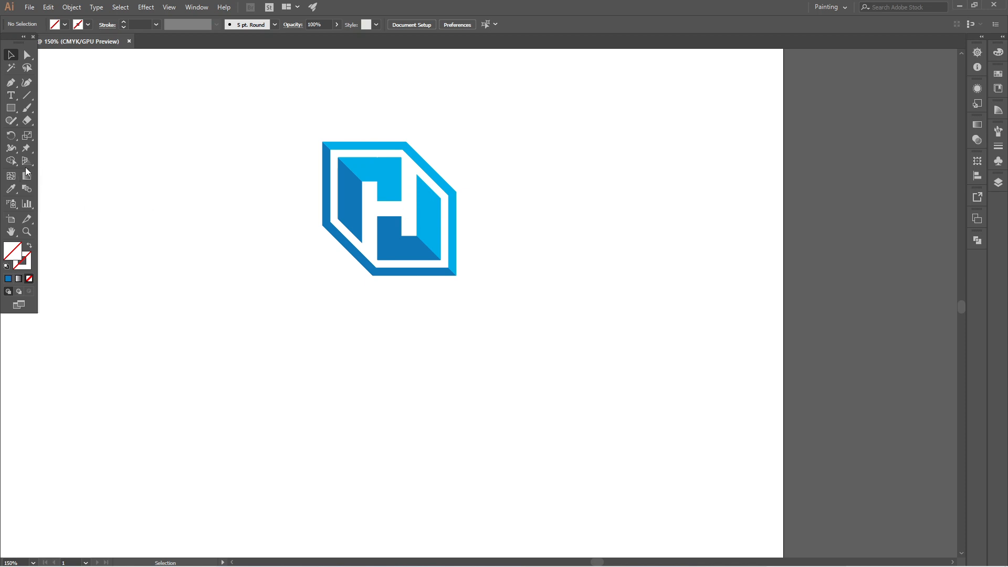
# Add the point text HEXATECH on the empty area beside the logo.
pyautogui.click(584, 278)
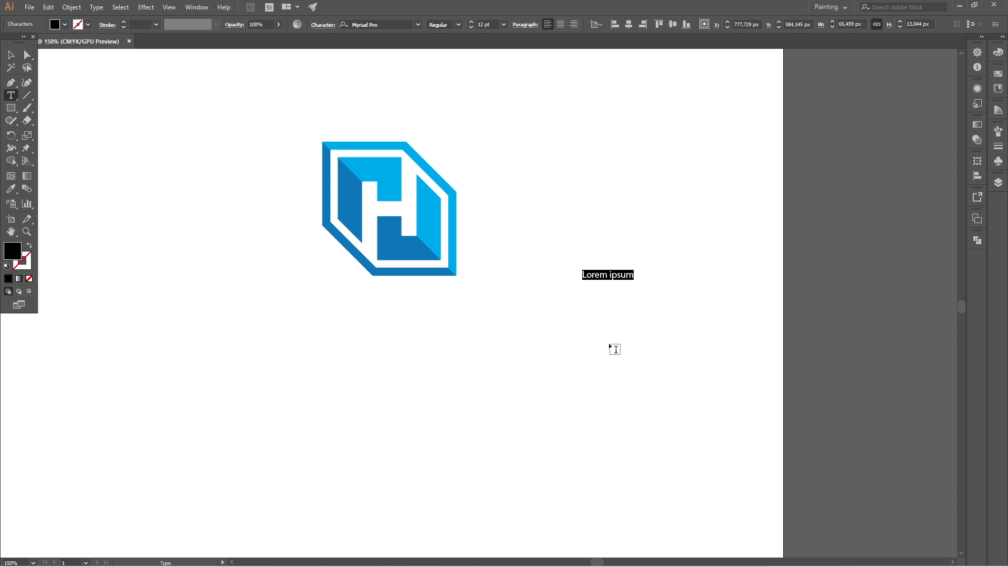
pyautogui.write('HEX')
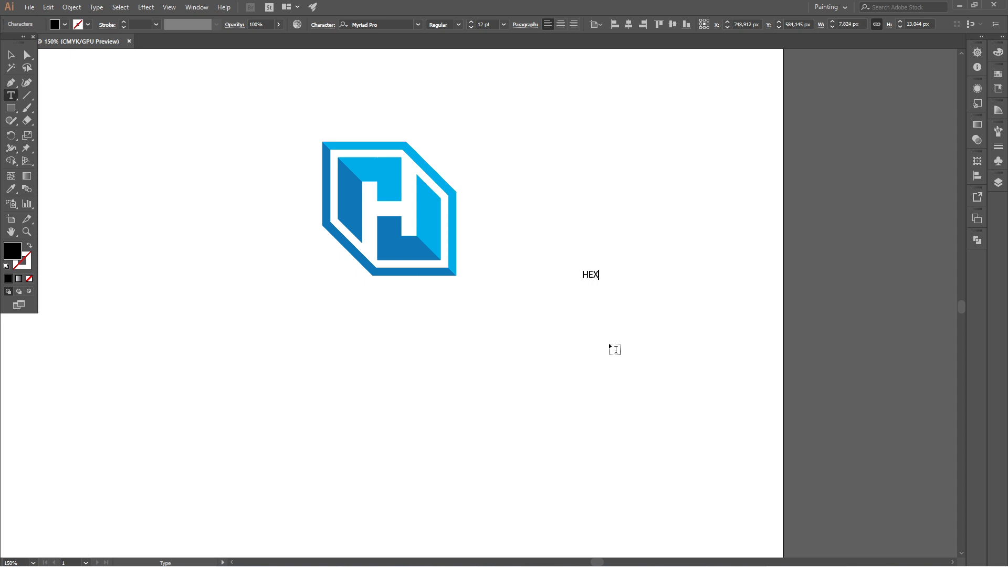
pyautogui.write('ATECH')
# Set the font of the whole HEXATECH text to Poppins Bold and deselect it.
pyautogui.hotkey('ctrl', 'a')
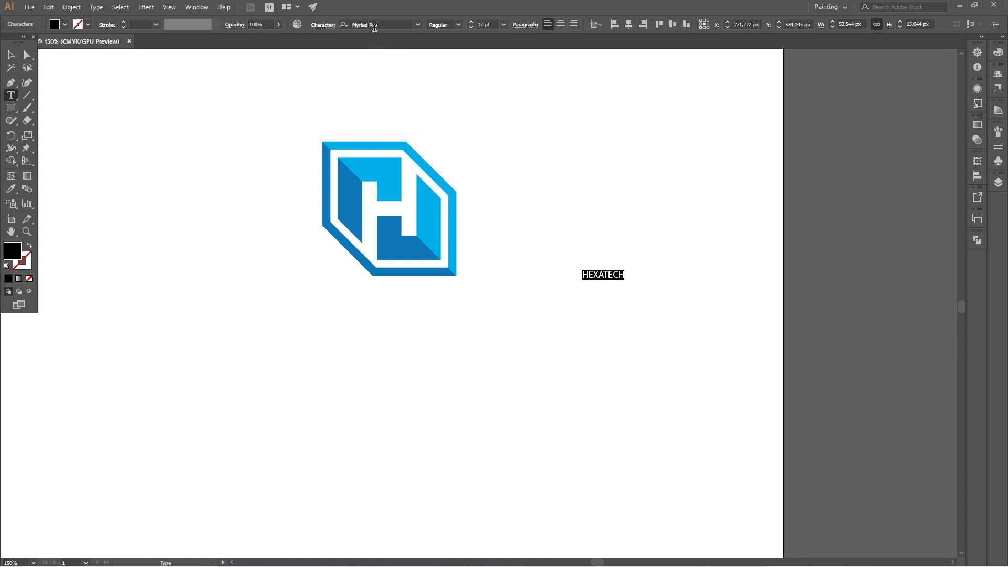
pyautogui.click(377, 26)
pyautogui.write('P')
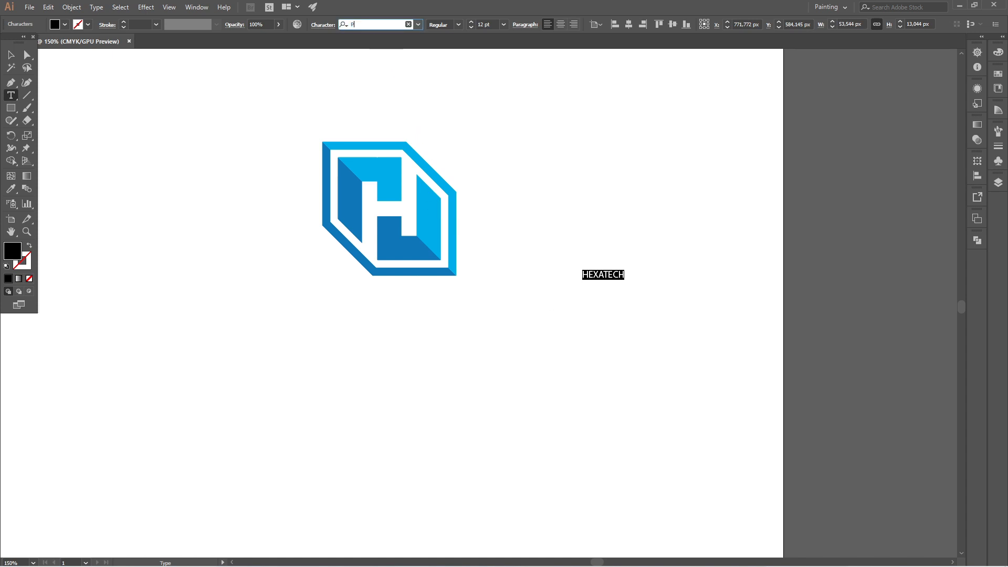
pyautogui.write('oppins')
pyautogui.click(378, 187)
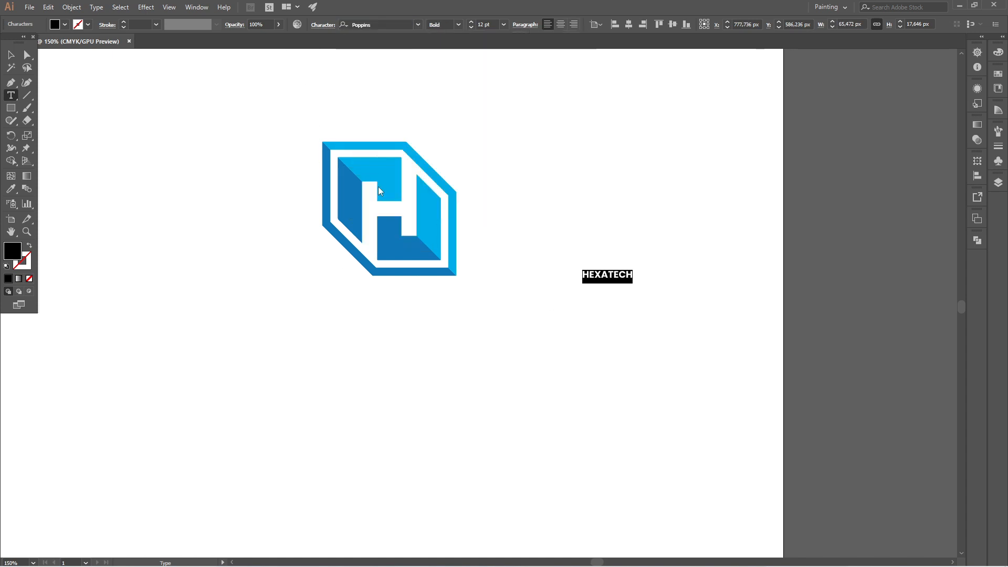
pyautogui.click(10, 55)
pyautogui.click(474, 303)
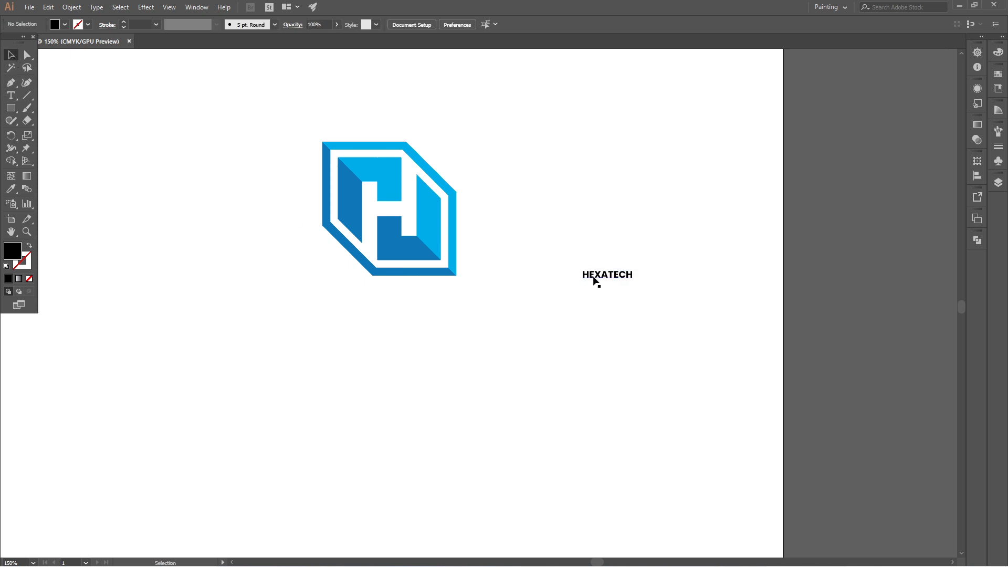
# Space out the HEXATECH text by adding an even gap between all of its letters.
pyautogui.press('t')
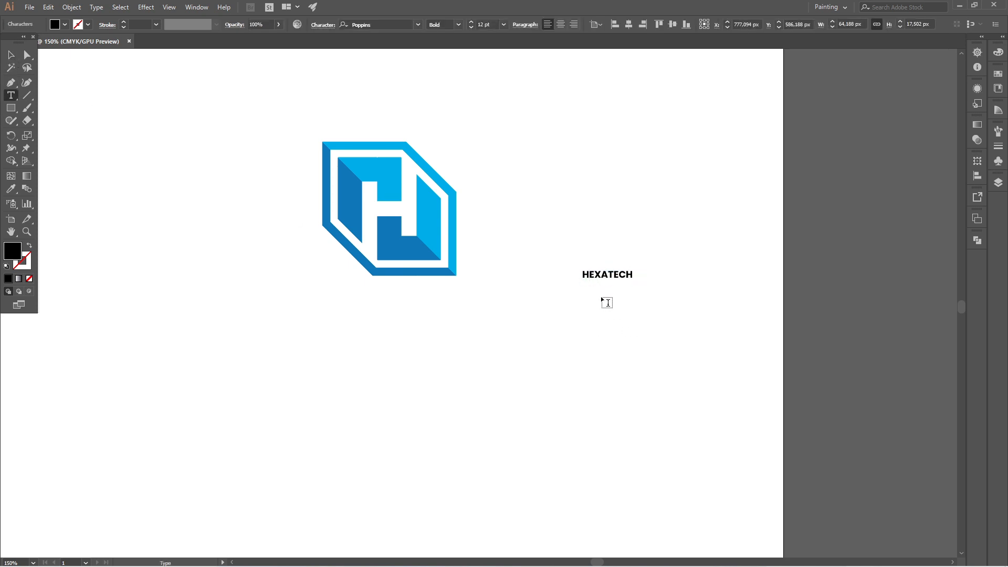
pyautogui.click(590, 275)
pyautogui.click(597, 274)
pyautogui.click(607, 275)
pyautogui.click(615, 274)
pyautogui.click(623, 274)
pyautogui.click(629, 274)
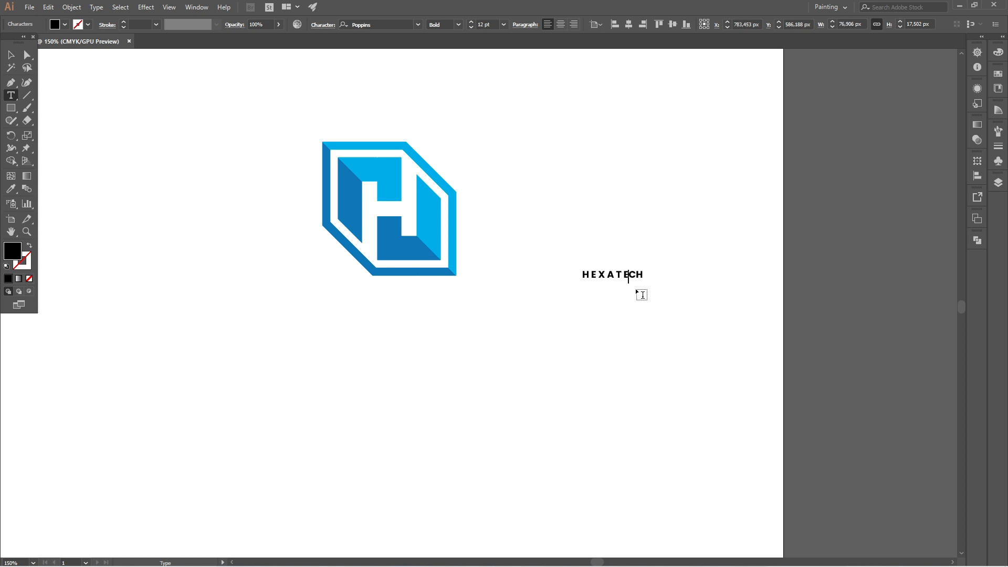
pyautogui.click(638, 274)
pyautogui.press('Escape')
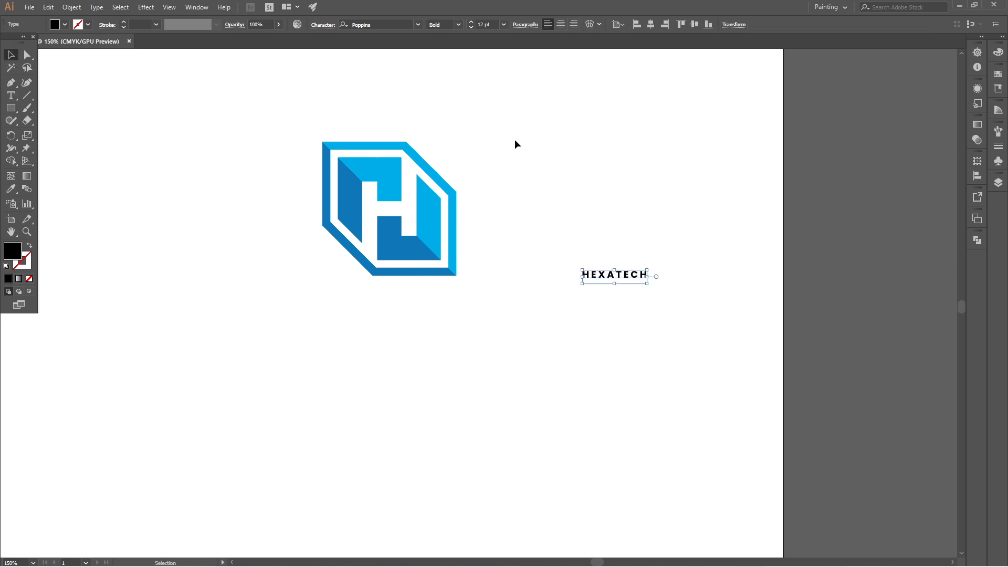
# Place the HEXATECH text below the logo at about 32.2 pt, and centre it horizontally on the artboard.
pyautogui.click(514, 140)
pyautogui.moveTo(594, 278); pyautogui.dragTo(497, 355)
pyautogui.click(505, 364)
pyautogui.click(488, 318)
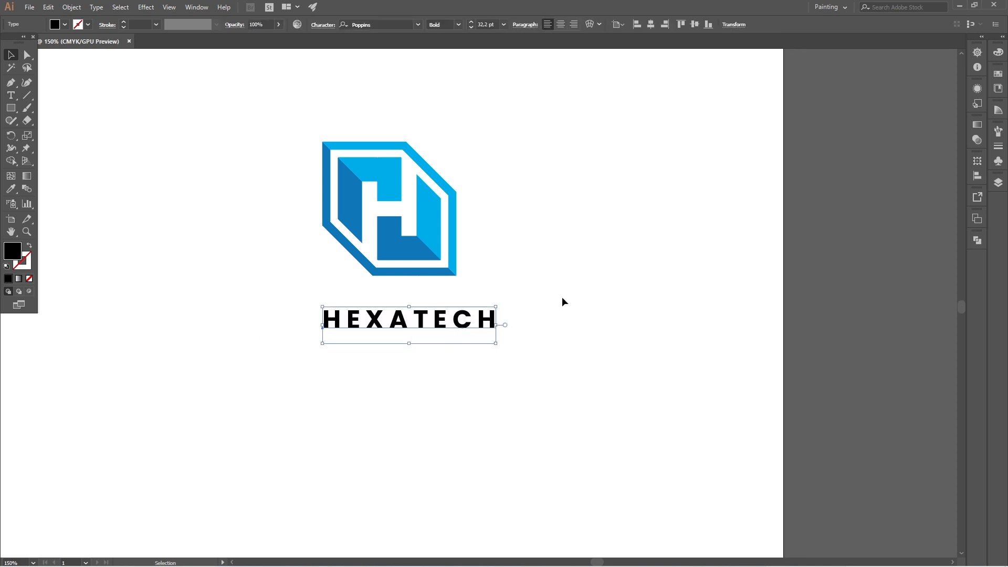
pyautogui.click(651, 27)
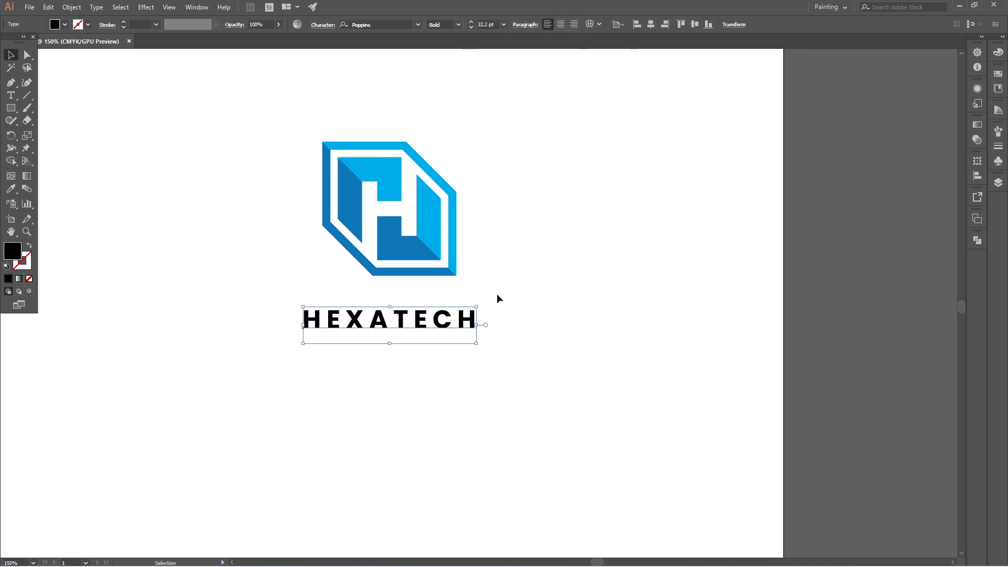
# Nudge the HEXATECH text about 24 px upward, closer to the logo.
pyautogui.click(477, 324)
pyautogui.click(399, 314)
pyautogui.press('Up')
pyautogui.press('Up')
pyautogui.press('Up')
pyautogui.press('Up')
pyautogui.press('Up')
pyautogui.press('Up')
pyautogui.press('Up')
pyautogui.press('Up')
pyautogui.press('Up')
pyautogui.press('Up')
pyautogui.press('Up')
pyautogui.press('Up')
pyautogui.press('Up')
pyautogui.press('Up')
pyautogui.press('Up')
pyautogui.press('Up')
pyautogui.press('Up')
pyautogui.press('Up')
pyautogui.press('Up')
pyautogui.press('Up')
pyautogui.press('Up')
pyautogui.press('Up')
pyautogui.press('Up')
pyautogui.press('Up')
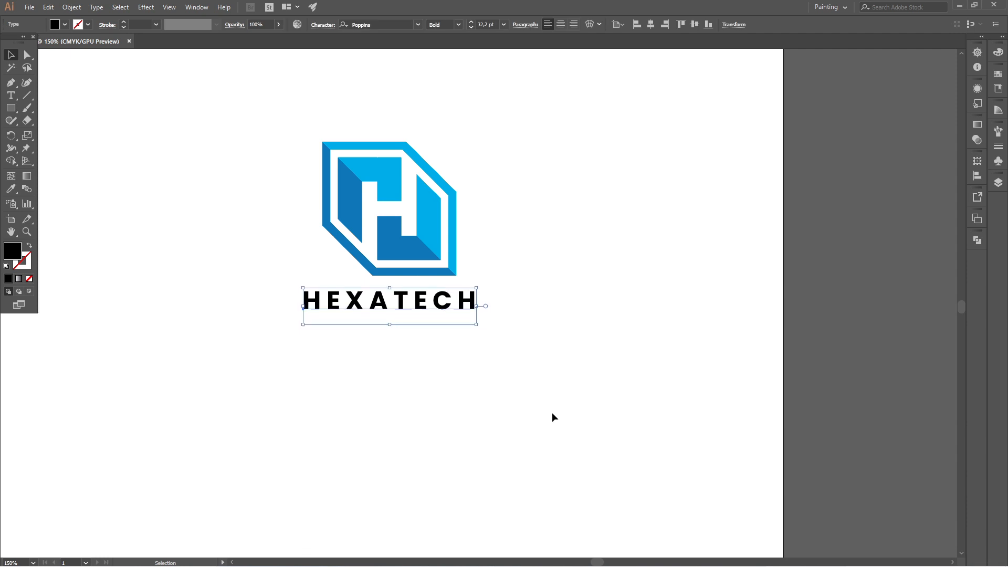
# Set the HEXATECH text size to 32 pt, re-centre it horizontally under the logo, and deselect it.
pyautogui.click(486, 25)
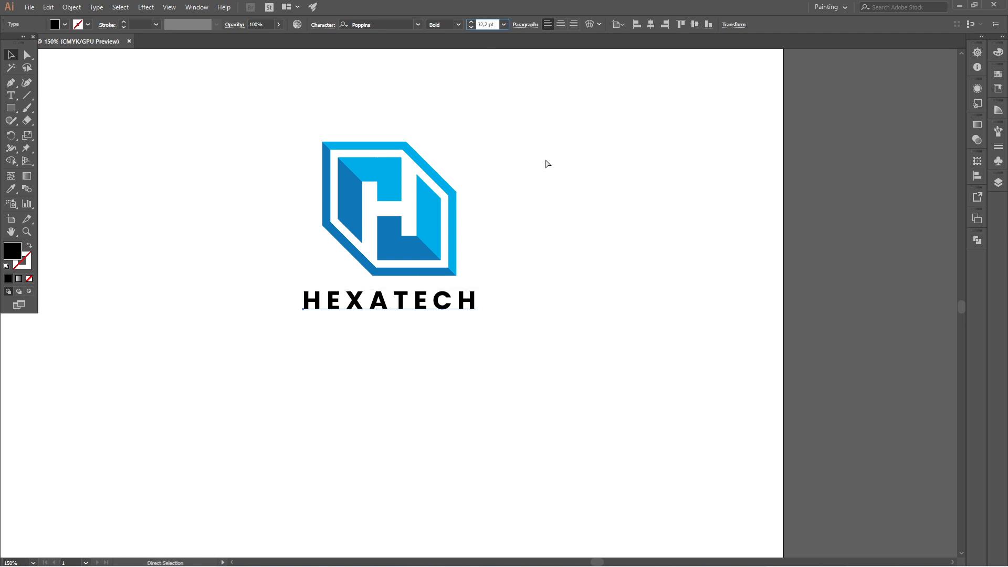
pyautogui.hotkey('ctrl', 'a')
pyautogui.write('32')
pyautogui.press('Return')
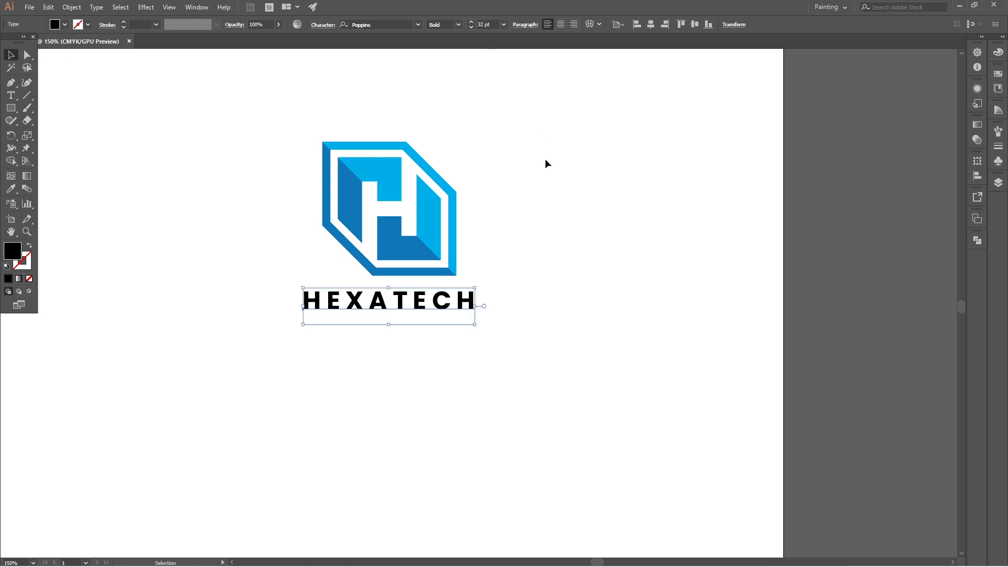
pyautogui.click(576, 198)
pyautogui.click(445, 306)
pyautogui.click(489, 297)
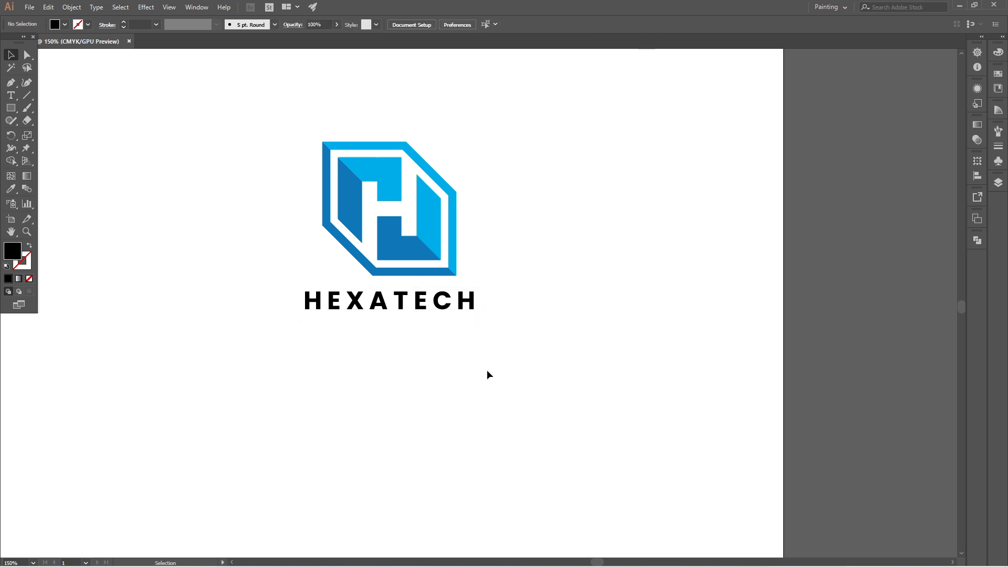
pyautogui.click(33, 562)
pyautogui.click(53, 551)
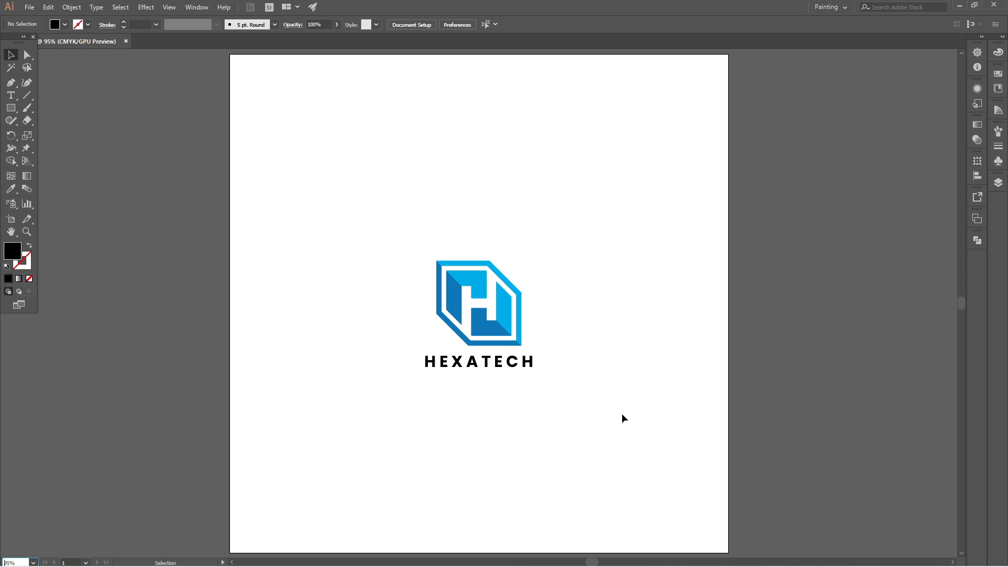